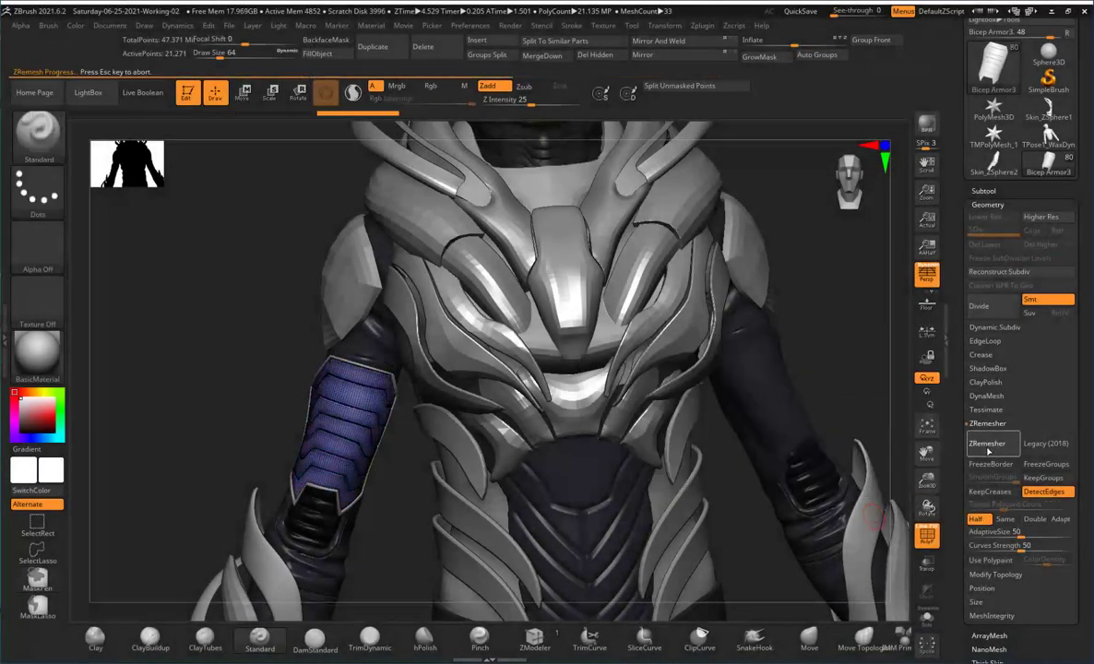
Step: Give the isolated bicep armor strip a DynaMesh shell with an inner wall at thickness 27
right_click_drag(793, 516, 486, 486)
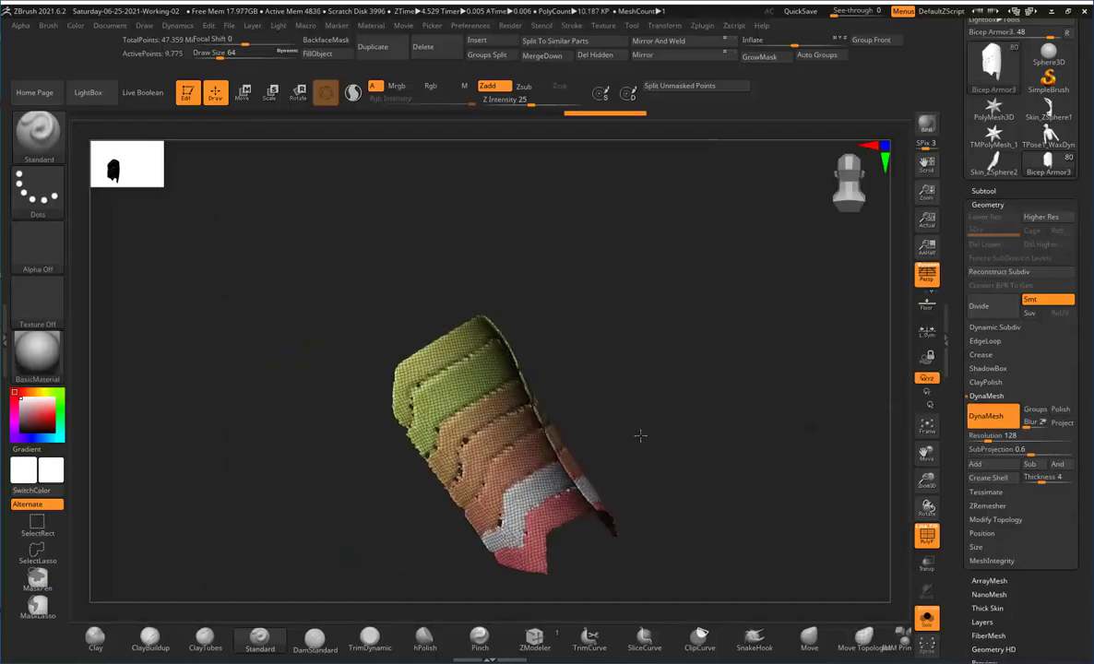
left_click_drag(481, 479, 578, 471)
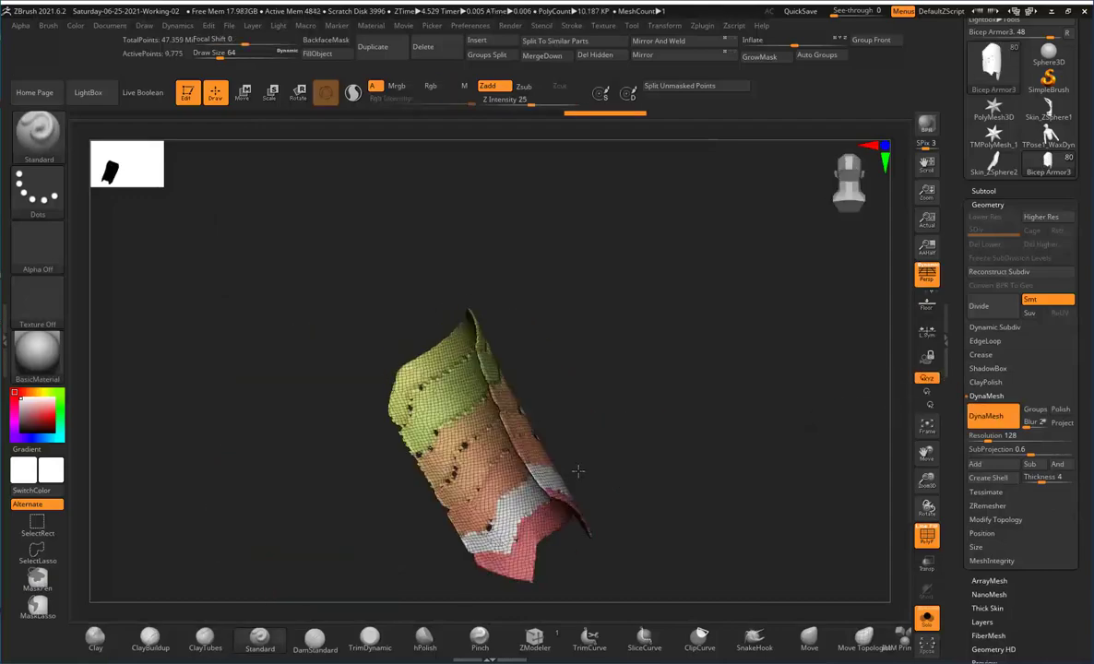
scroll(968, 449, "down", 5)
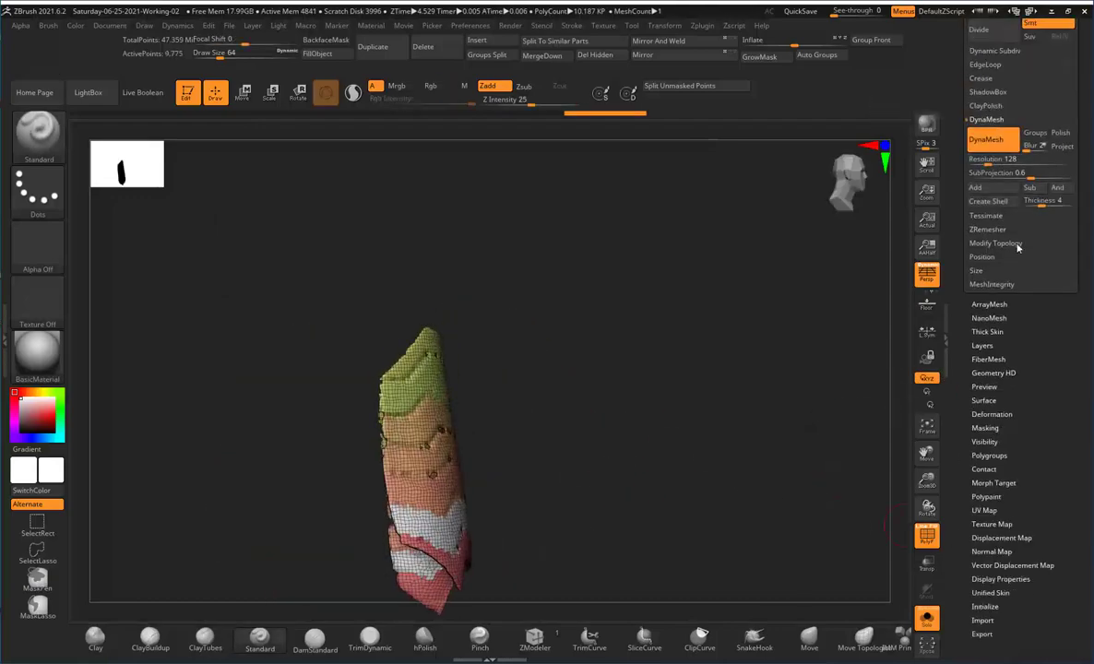
left_click_drag(864, 301, 706, 416)
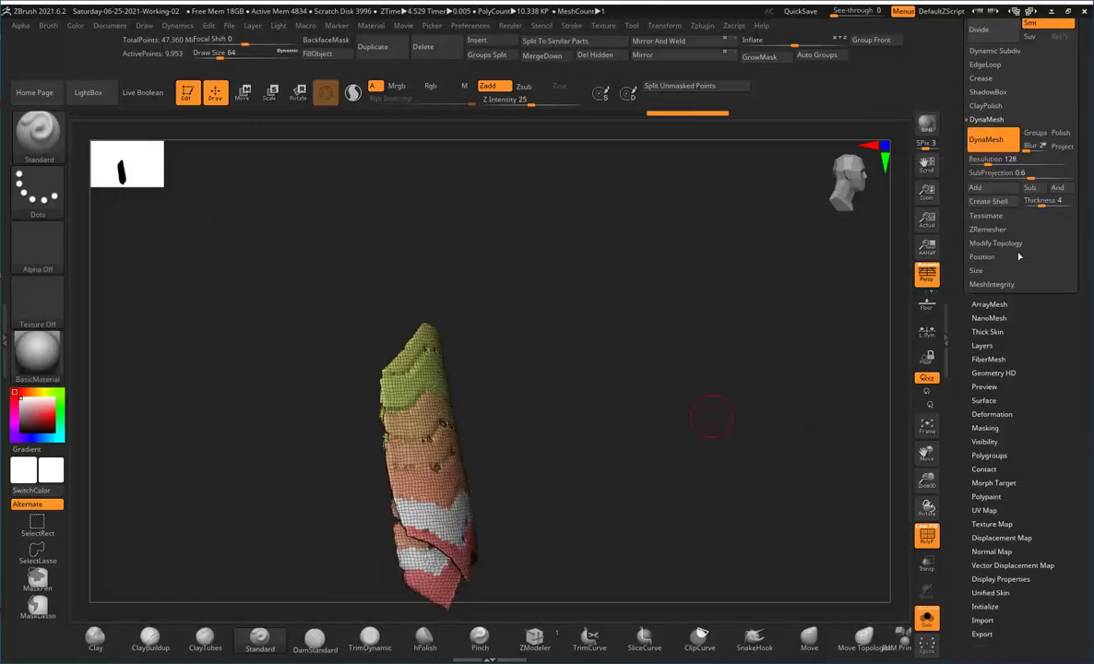
left_click(1015, 244)
left_click(986, 121)
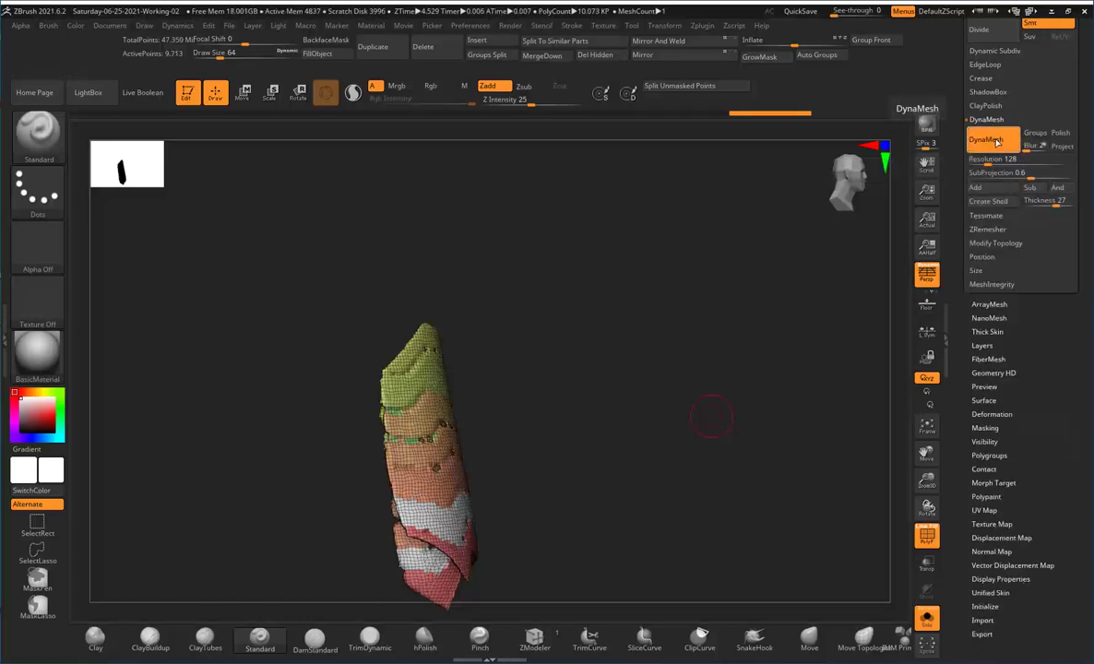
left_click(989, 201)
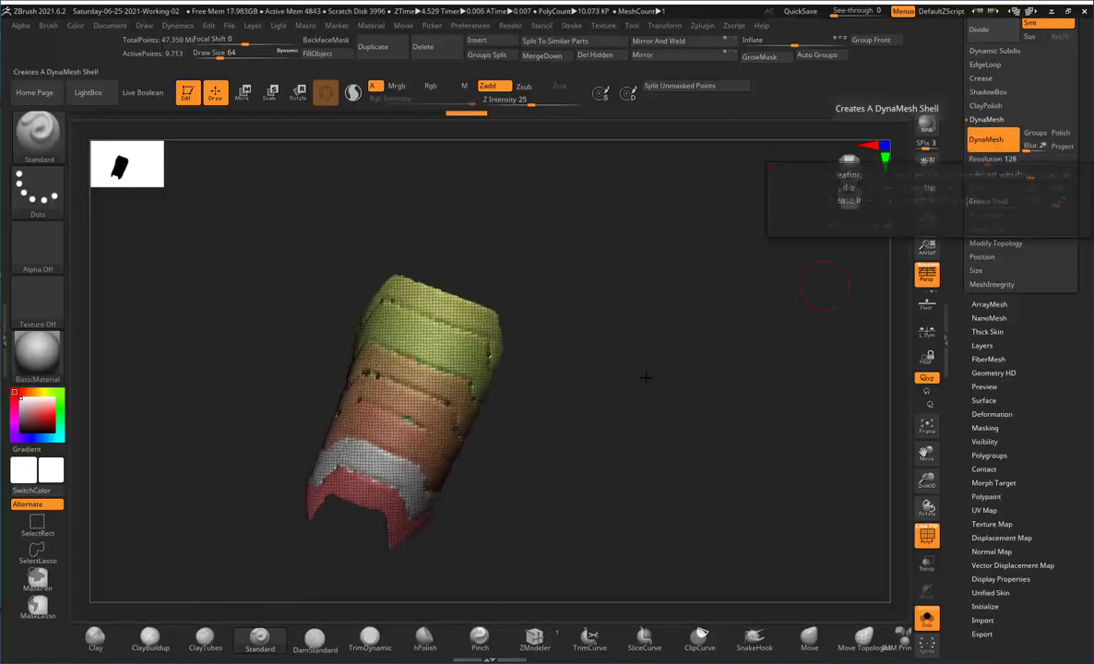
left_click(992, 414)
left_click_drag(653, 379, 521, 464)
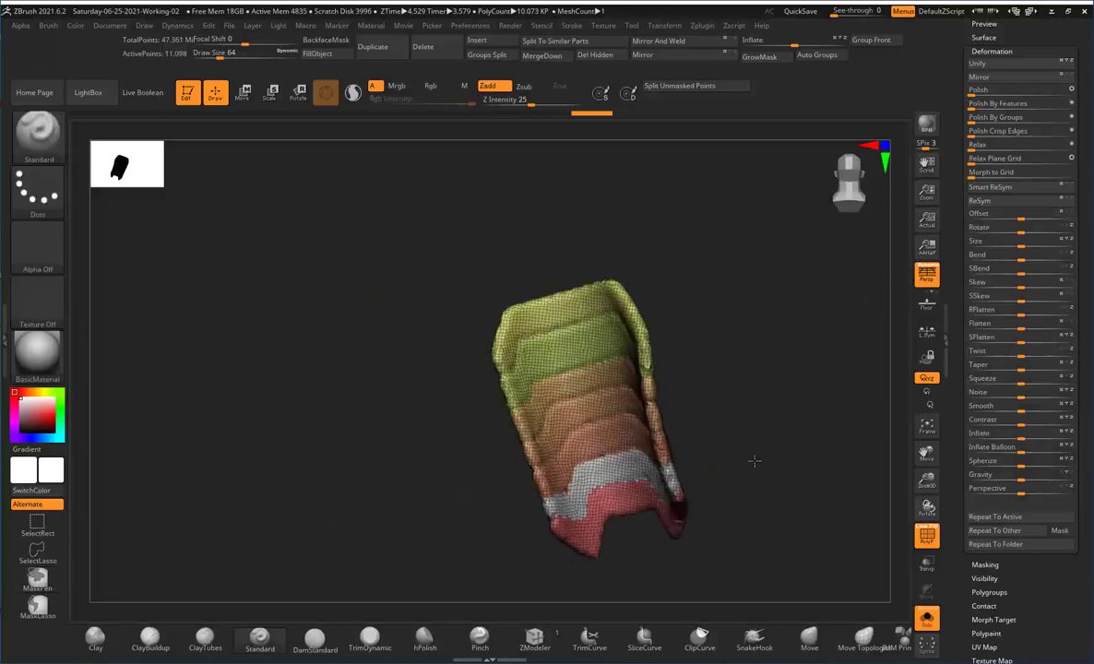
Step: ZRemesh the bicep plate with Adapt into a lower-resolution quad mesh
key("w")
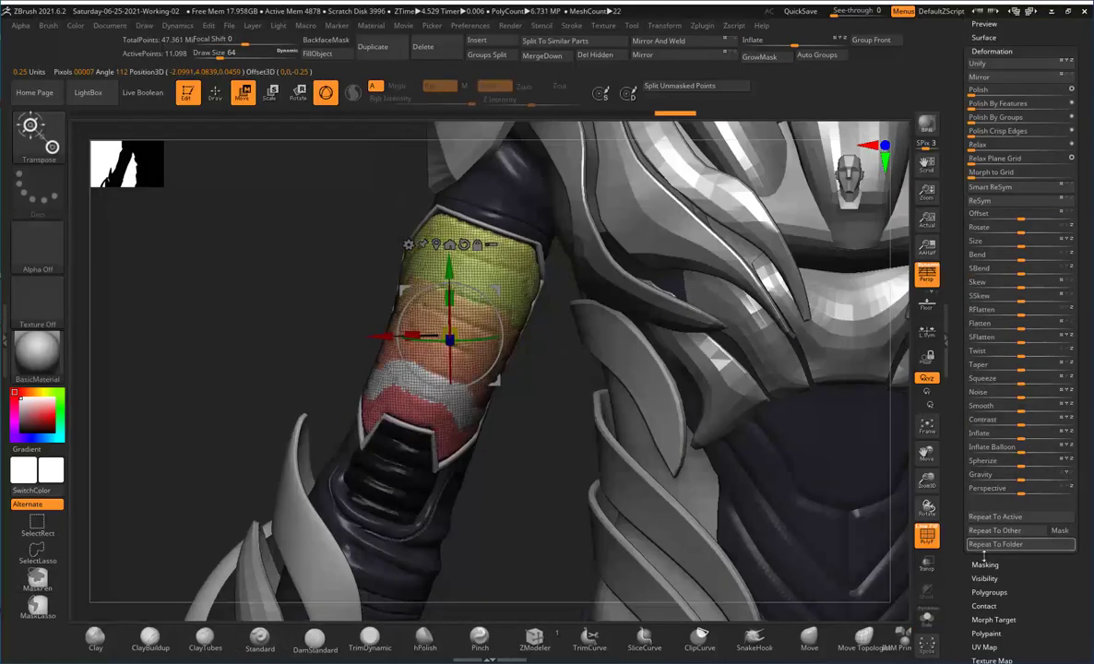
left_click(987, 114)
left_click(988, 415)
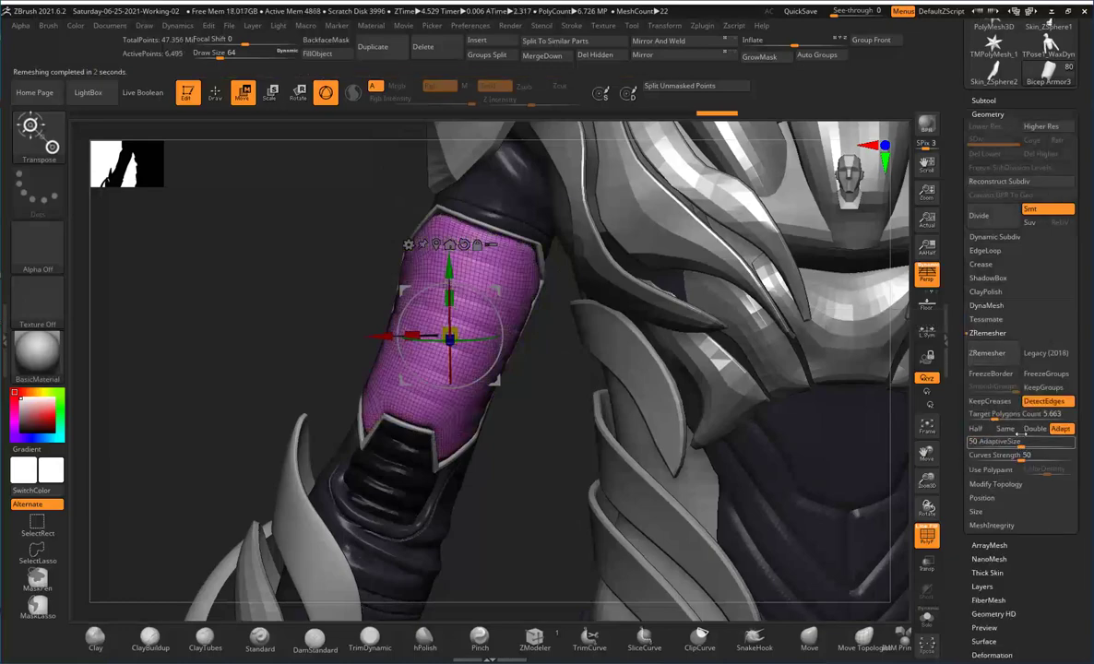
left_click(987, 353)
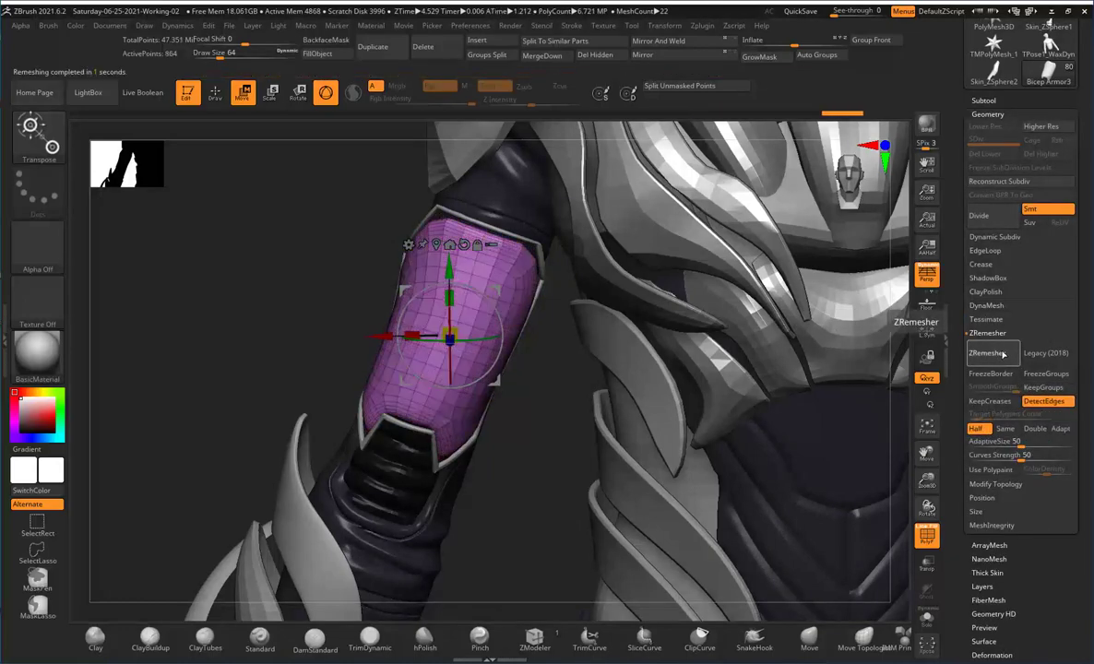
left_click_drag(646, 499, 459, 514)
Step: Fit the plate to the upper arm with Move Topological, then ZRemesh again at Same density
key("b")
key("m")
key("t")
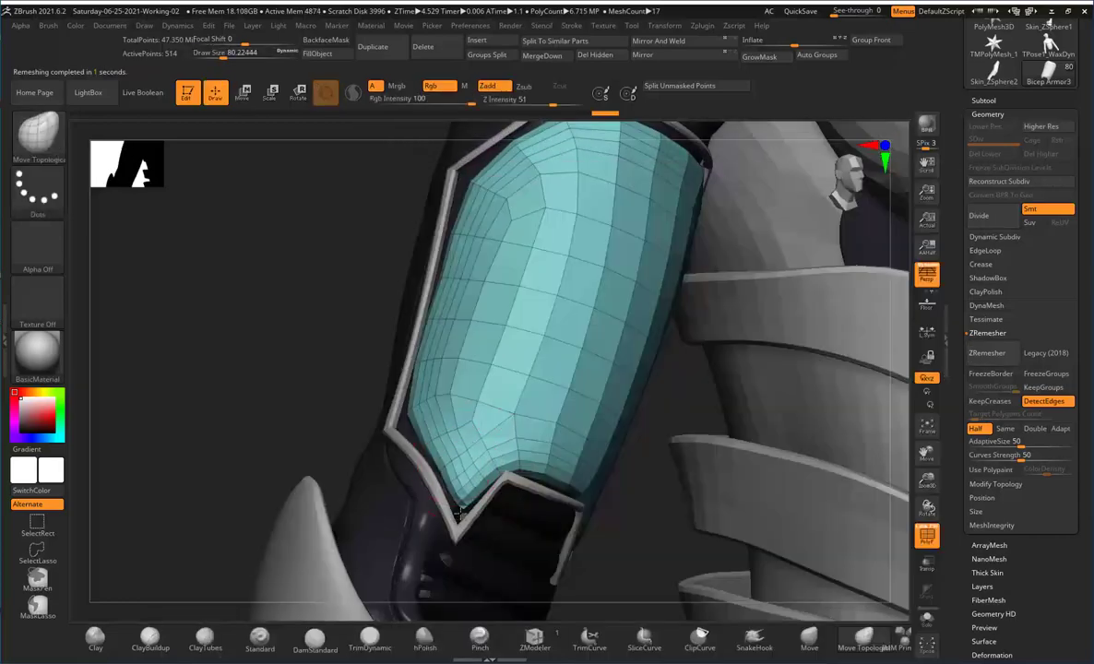
left_click_drag(521, 473, 452, 466)
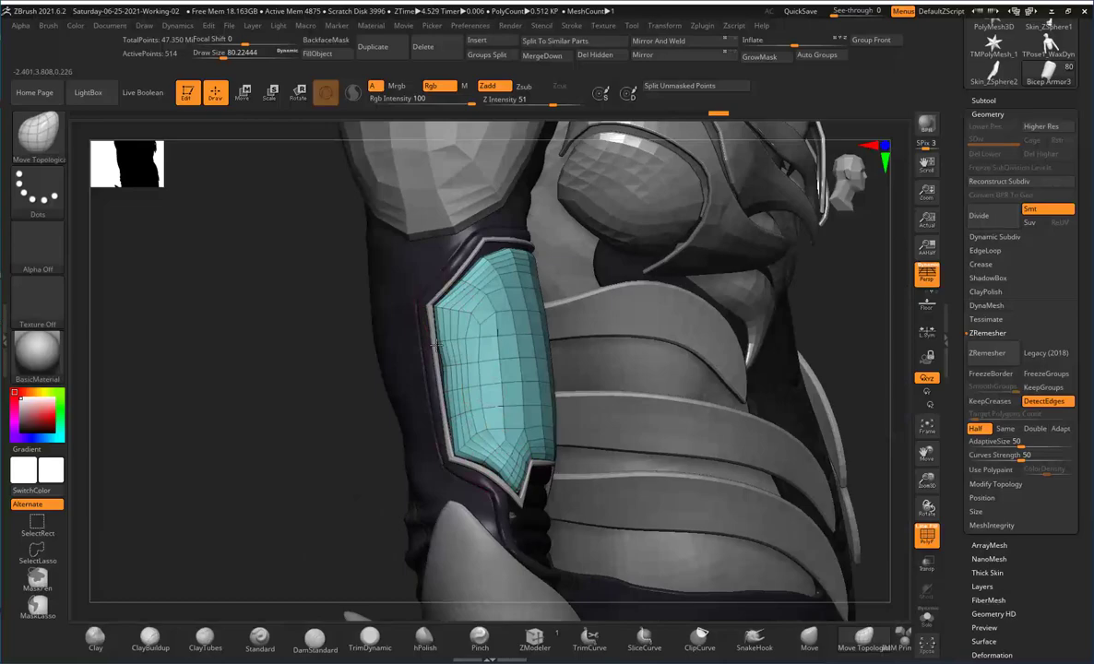
mouse_move(435, 344)
left_mouse_down()
mouse_move(242, 447)
mouse_move(506, 348)
mouse_move(541, 377)
mouse_move(457, 383)
left_mouse_up()
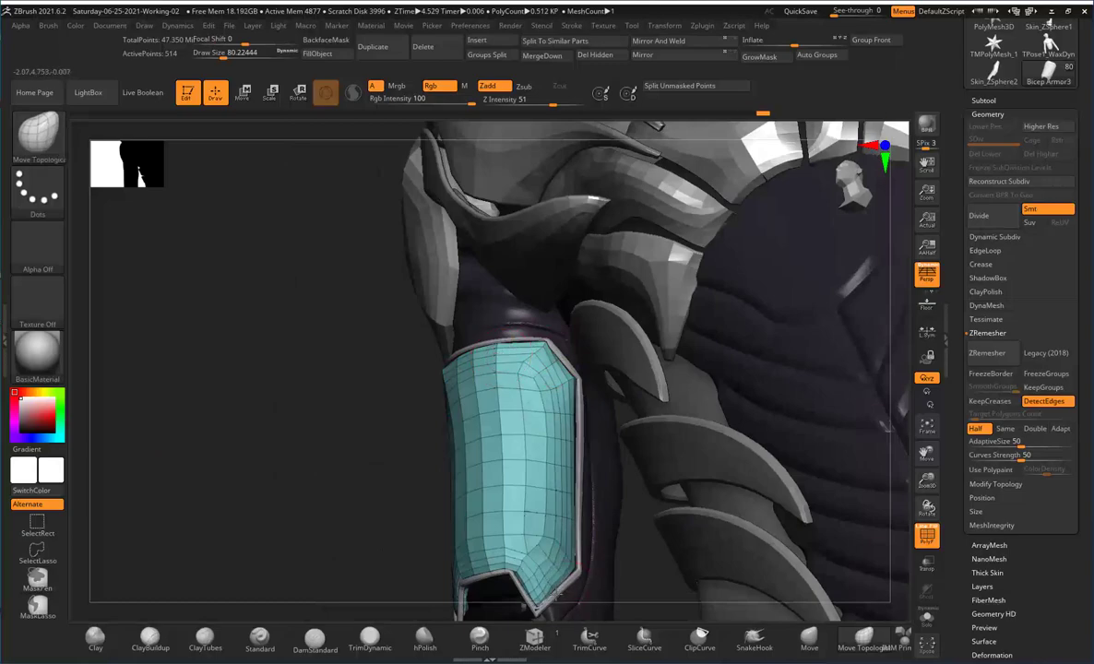
mouse_move(554, 595)
left_mouse_down()
mouse_move(378, 464)
mouse_move(315, 363)
mouse_move(333, 484)
left_mouse_up()
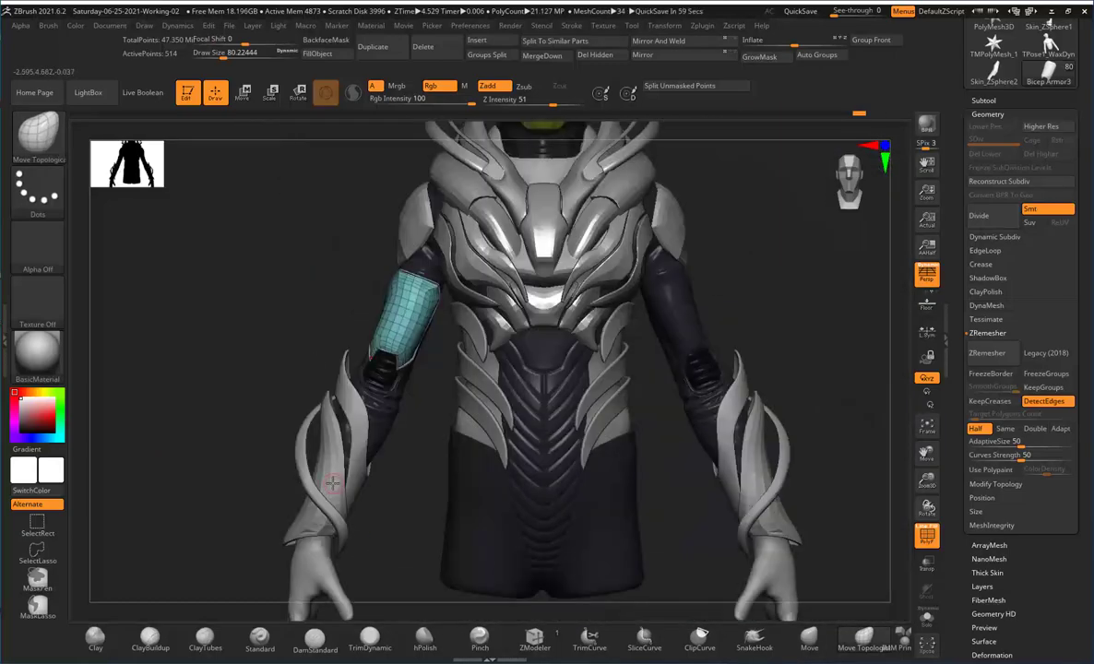
left_click(997, 361)
mouse_move(476, 501)
left_mouse_down()
mouse_move(431, 499)
mouse_move(489, 420)
mouse_move(501, 501)
mouse_move(511, 498)
mouse_move(468, 347)
left_mouse_up()
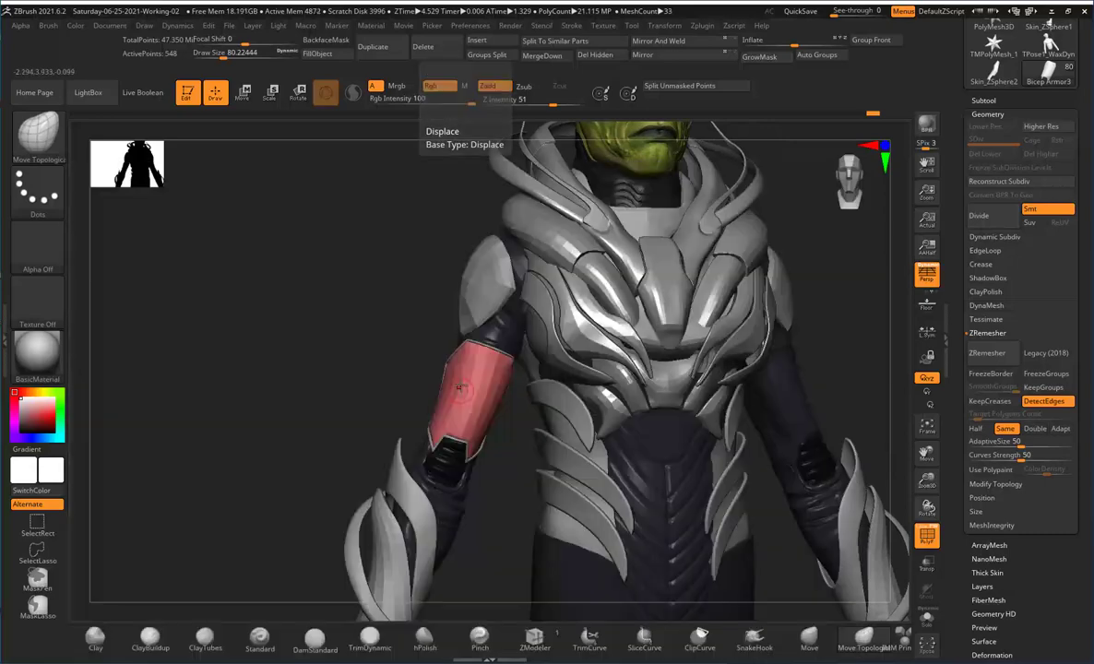
Step: Draw a SliceCurve across the bicep plate, dividing it into red front and blue back polygroups
key("ctrl+shift")
left_click_drag(495, 478, 471, 355)
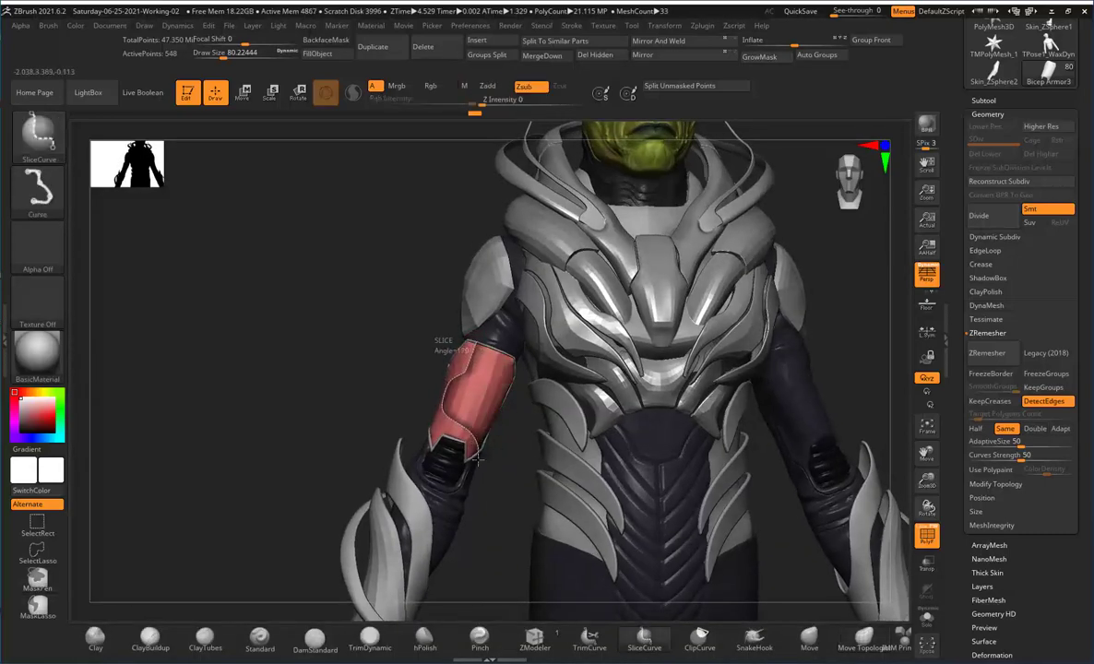
mouse_move(475, 457)
left_mouse_down()
mouse_move(452, 362)
mouse_move(484, 434)
left_mouse_up()
key("f")
left_click_drag(497, 508, 693, 415)
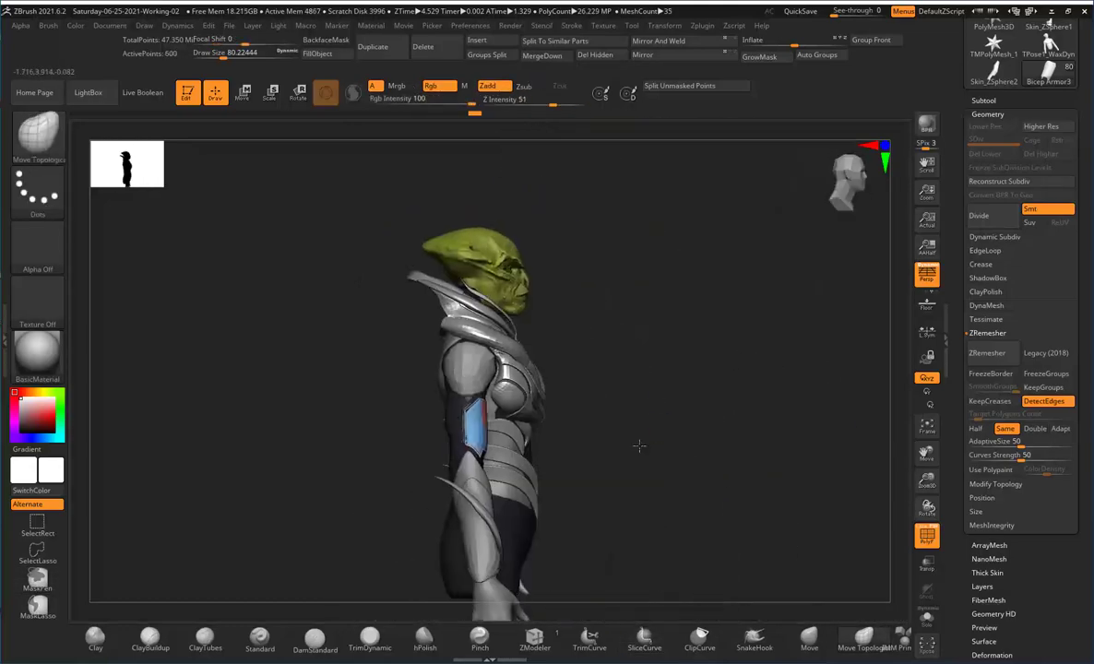
mouse_move(637, 445)
left_mouse_down("shift")
mouse_move(643, 419)
mouse_move(750, 398)
mouse_move(513, 498)
mouse_move(559, 417)
left_mouse_up("shift")
left_click(983, 100)
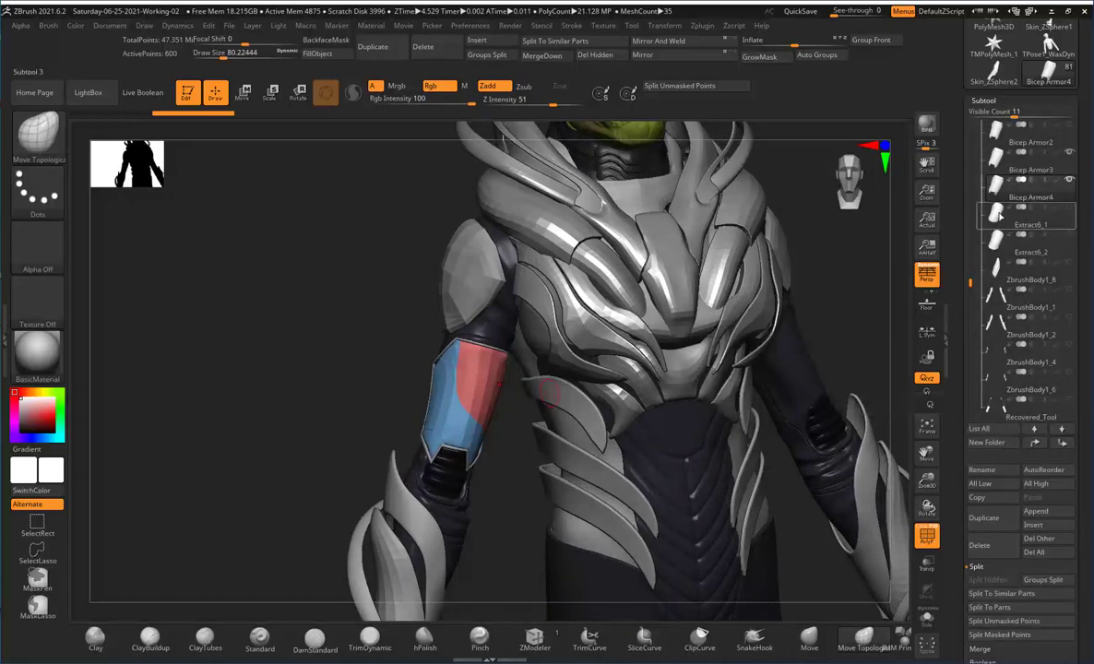
Step: Split the plate groups into separate Bicep Armor subtools and ZRemesh the front section at Half density
left_click(1001, 217)
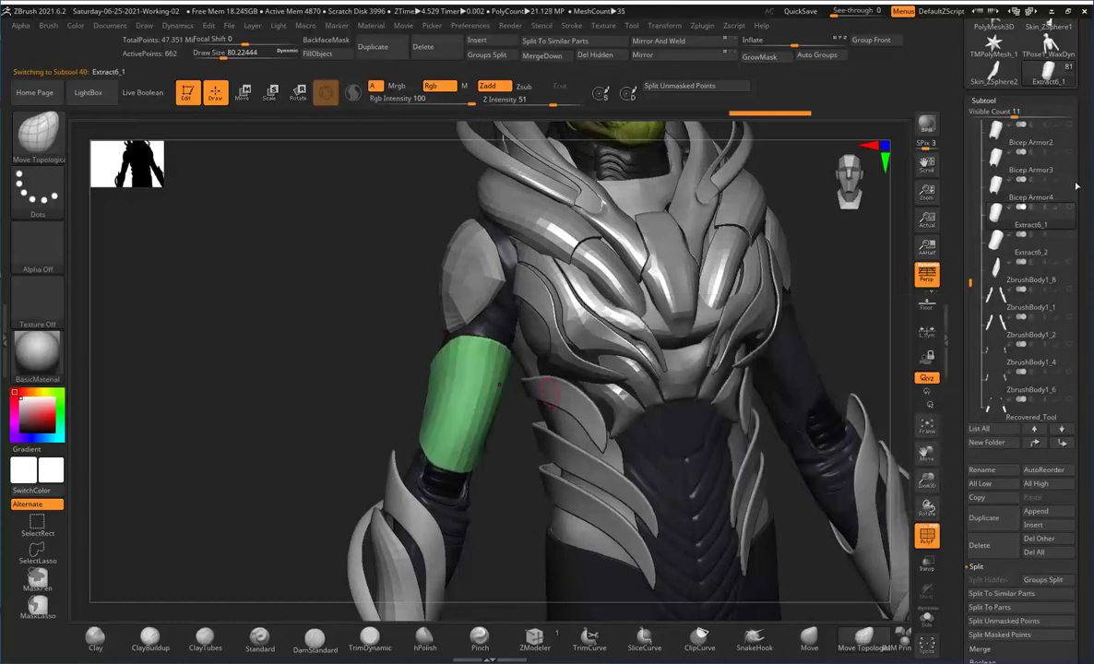
mouse_move(489, 481)
left_mouse_down()
mouse_move(625, 391)
mouse_move(508, 459)
mouse_move(611, 472)
left_mouse_up()
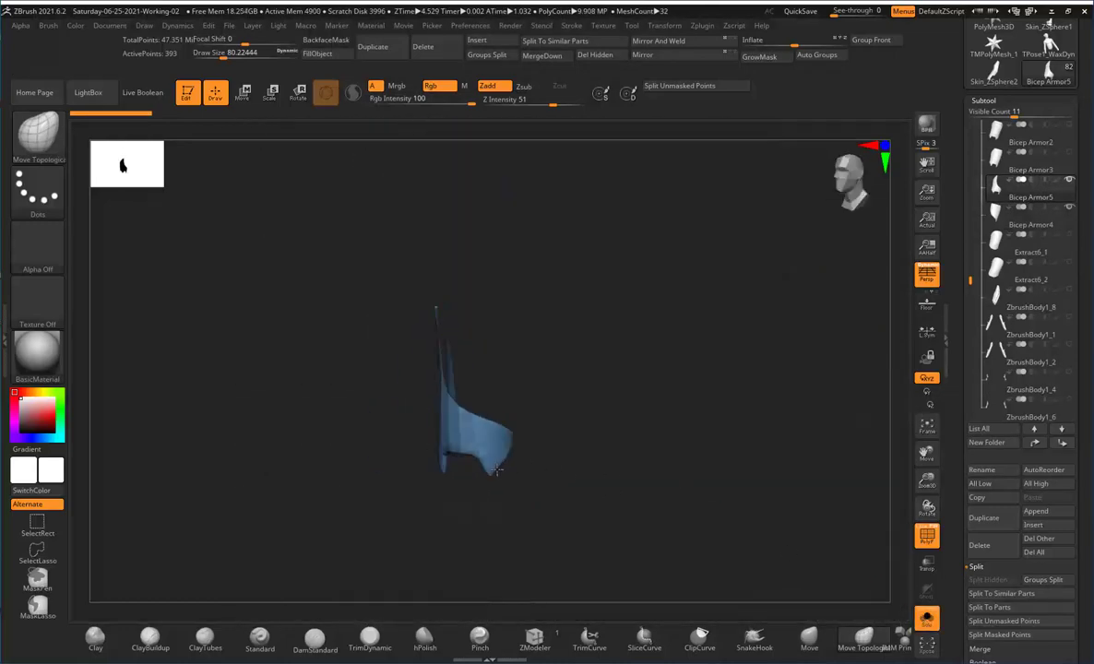
left_click(927, 618)
left_click(926, 533)
scroll(1015, 461, "down", 10)
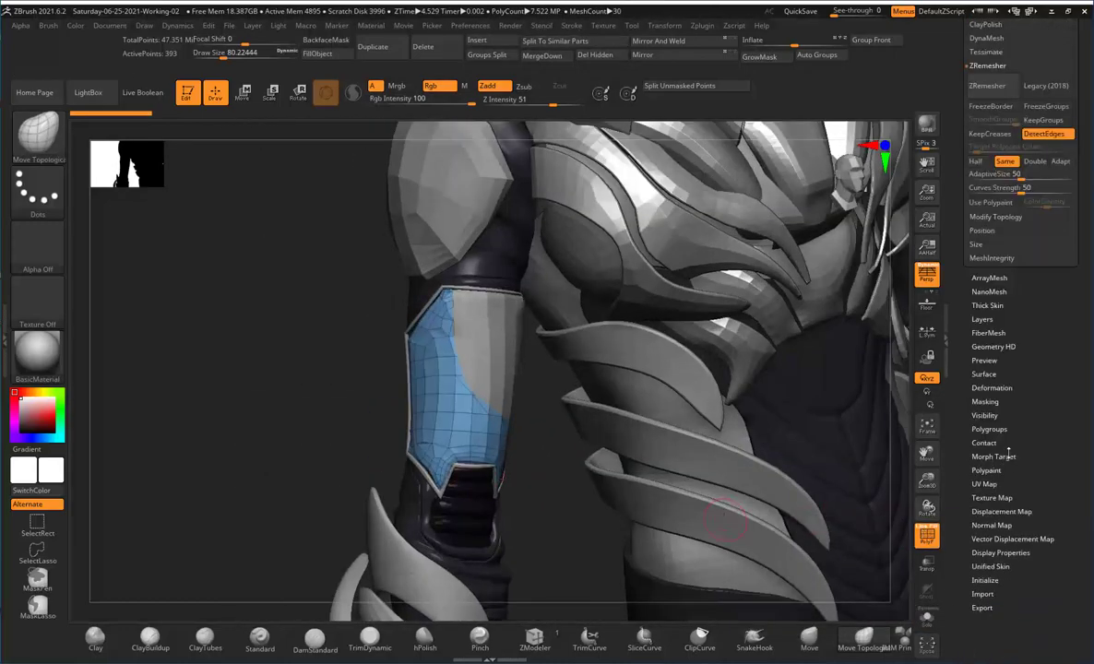
left_click_drag(323, 415, 430, 328)
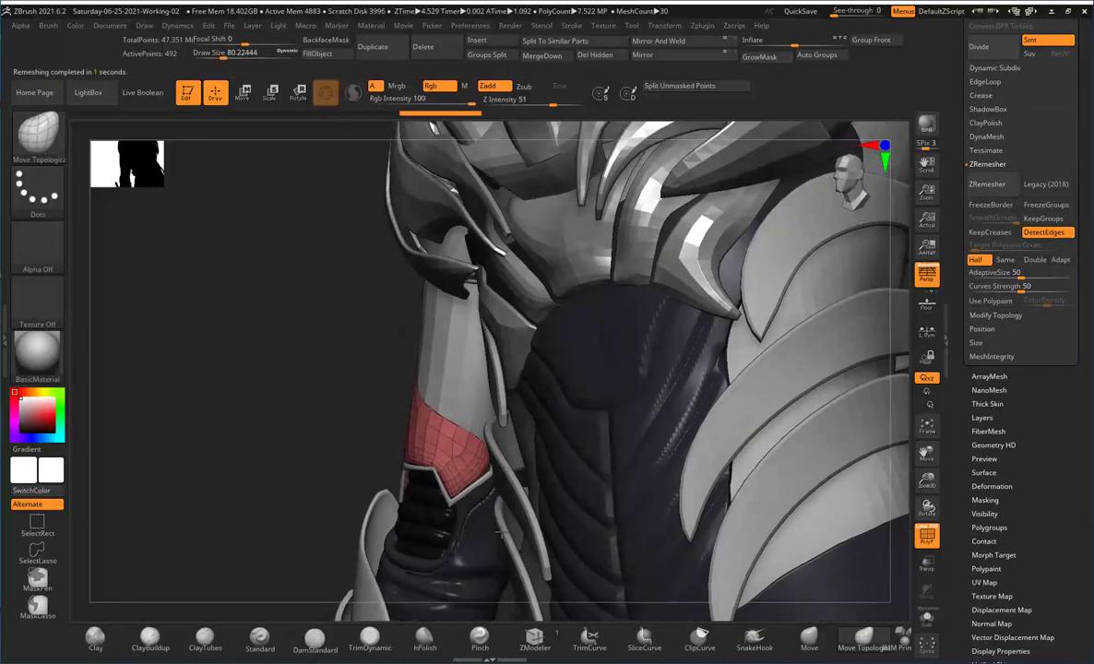
left_click_drag(427, 306, 572, 413)
left_click(985, 81)
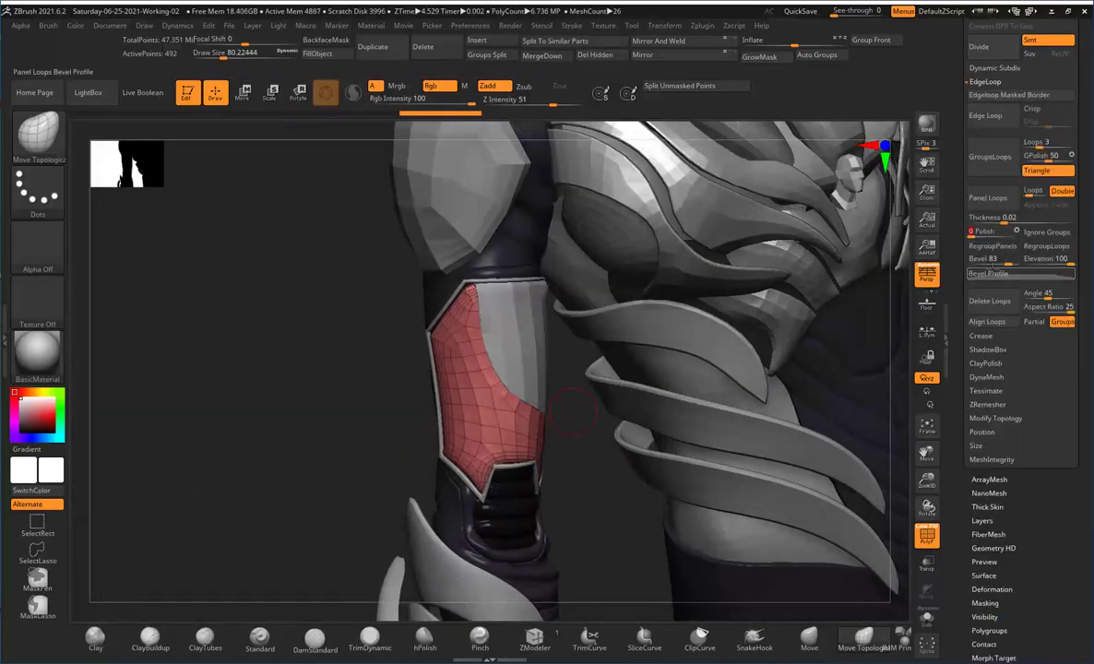
mouse_move(573, 413)
left_mouse_down()
mouse_move(646, 369)
mouse_move(467, 452)
mouse_move(488, 525)
left_mouse_up()
key("f")
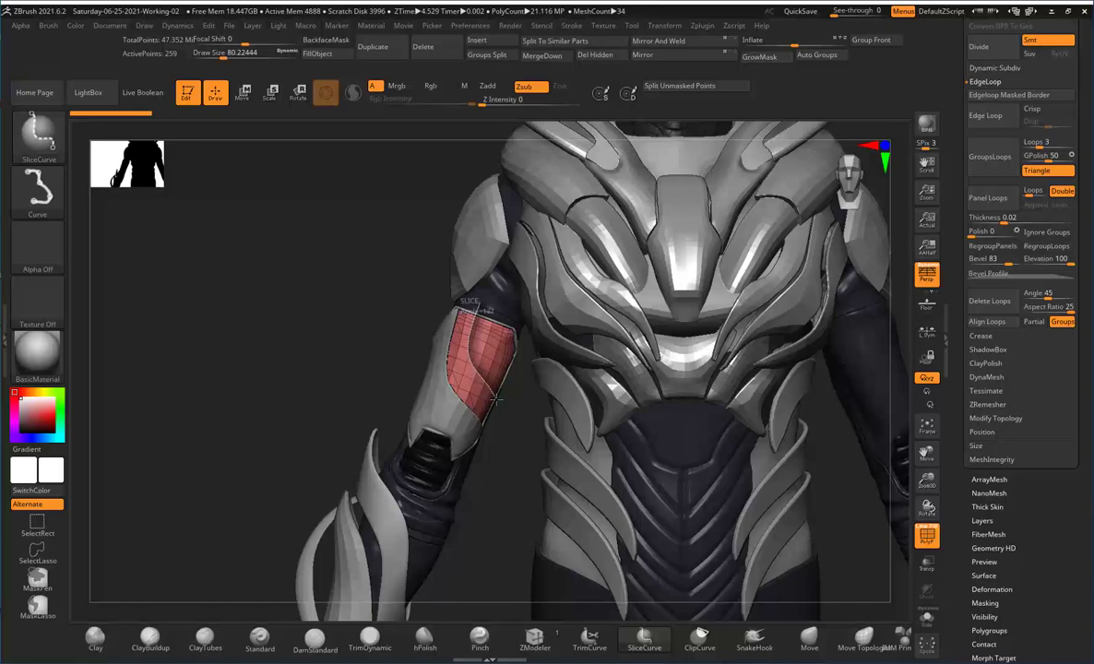
Step: Move the upper-arm plate into place with the topological move brush
key("f")
left_click_drag(522, 342, 504, 487, "alt")
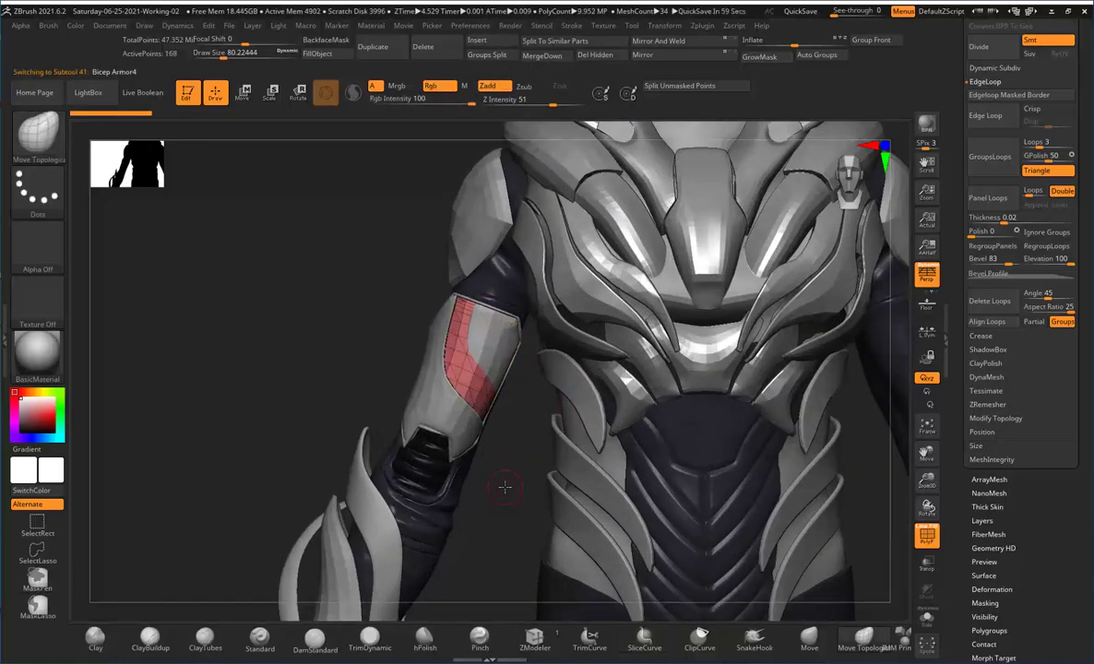
left_click_drag(510, 447, 722, 425)
key("f")
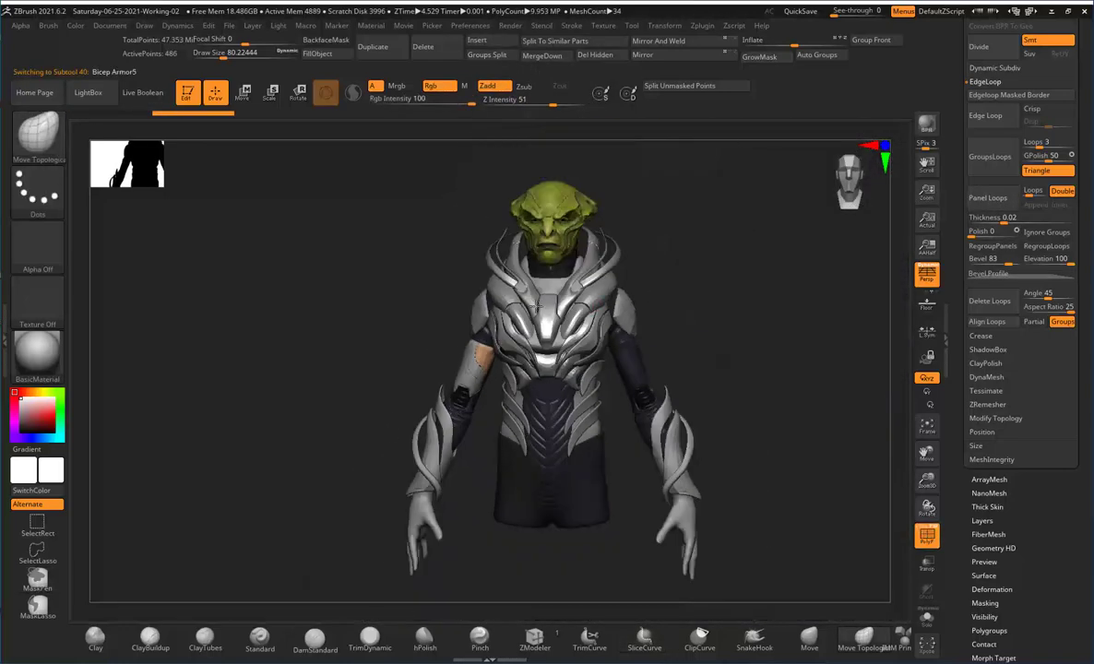
left_click_drag(559, 494, 646, 498)
mouse_move(517, 415)
left_mouse_down("alt")
mouse_move(495, 557)
mouse_move(491, 435)
mouse_move(488, 488)
mouse_move(516, 461)
left_mouse_up("alt")
key("f")
key("f")
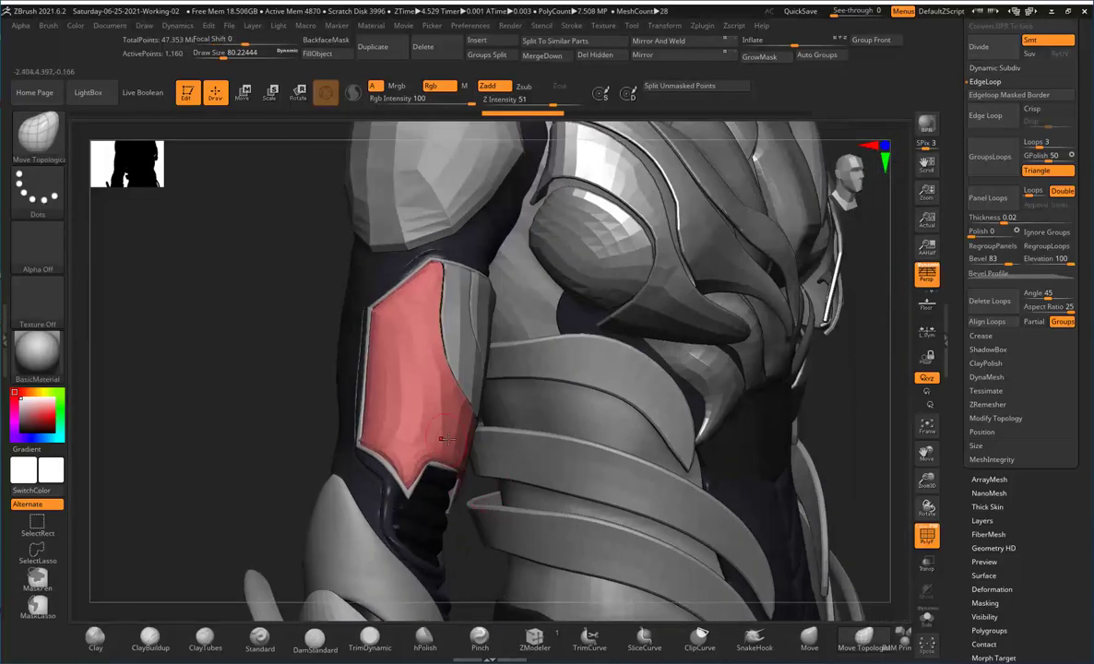
Step: Solo Bicep Armor5 to check it from below, then frame the bust from the front
key("ctrl+shift+s")
key("ctrl+shift+s")
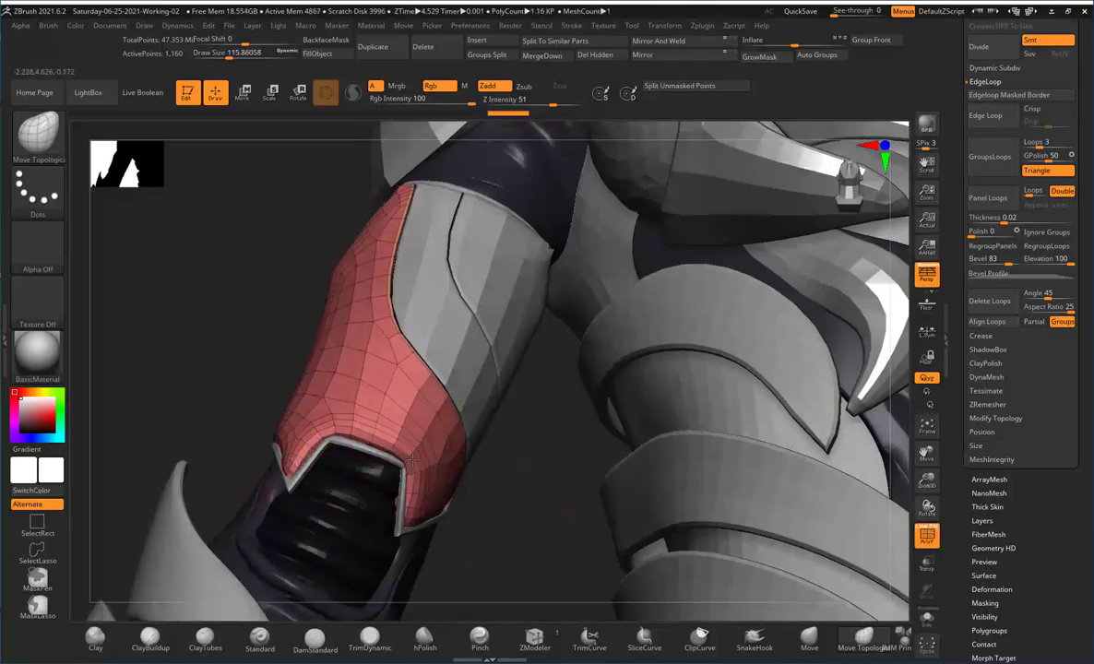
mouse_move(415, 517)
left_mouse_down()
mouse_move(517, 554)
mouse_move(538, 476)
mouse_move(466, 333)
left_mouse_up()
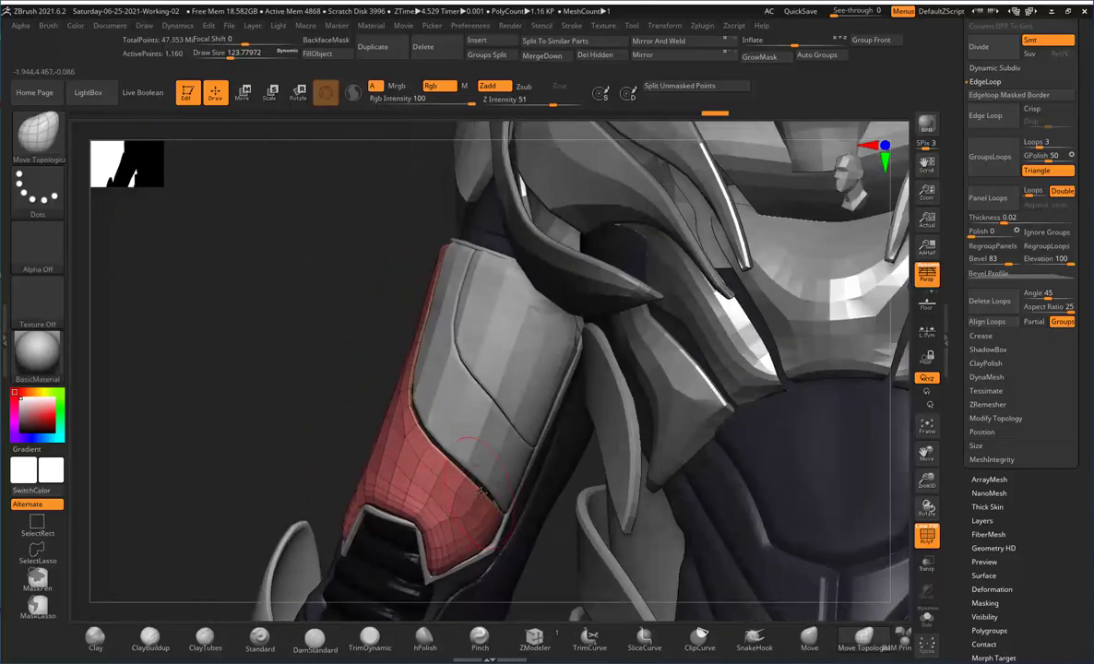
left_click(466, 333, "alt")
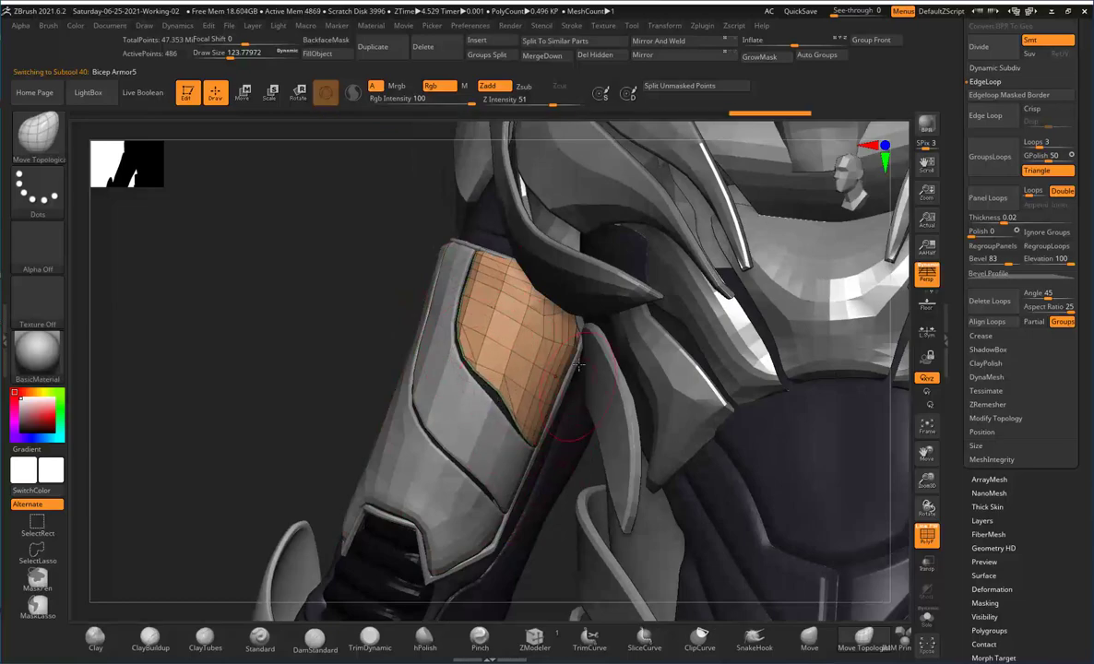
key("f")
mouse_move(442, 430)
left_mouse_down()
mouse_move(579, 498)
mouse_move(453, 474)
left_mouse_up()
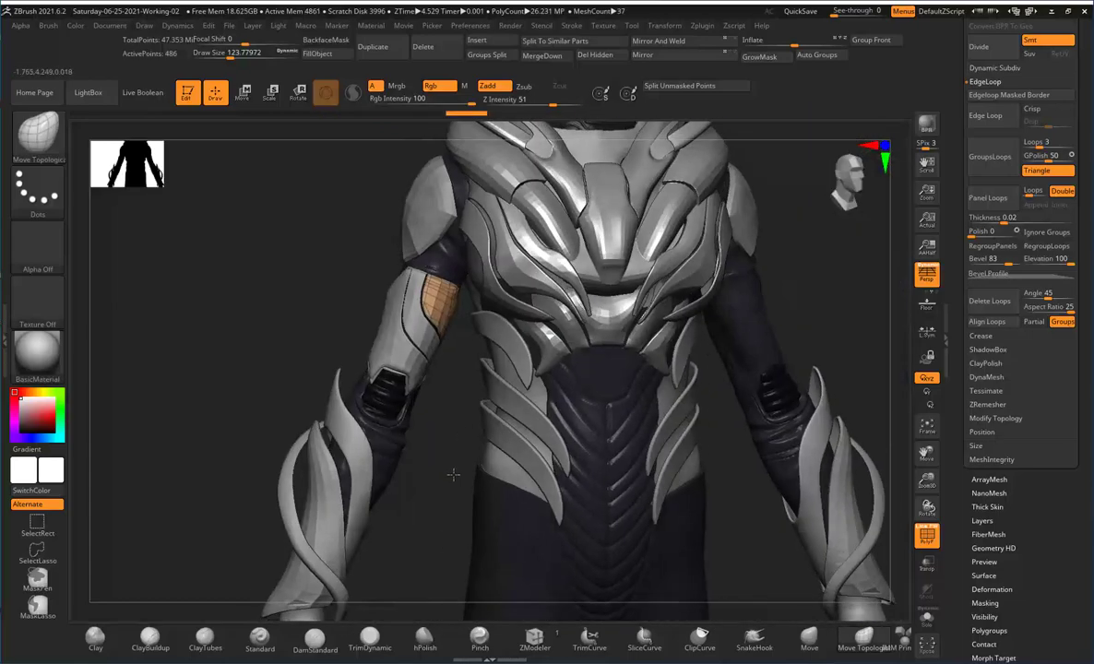
Step: Correct the date in the file name to Sunday-06-27-2021-Working-01 and save the project
key("ctrl+s")
left_click(218, 602)
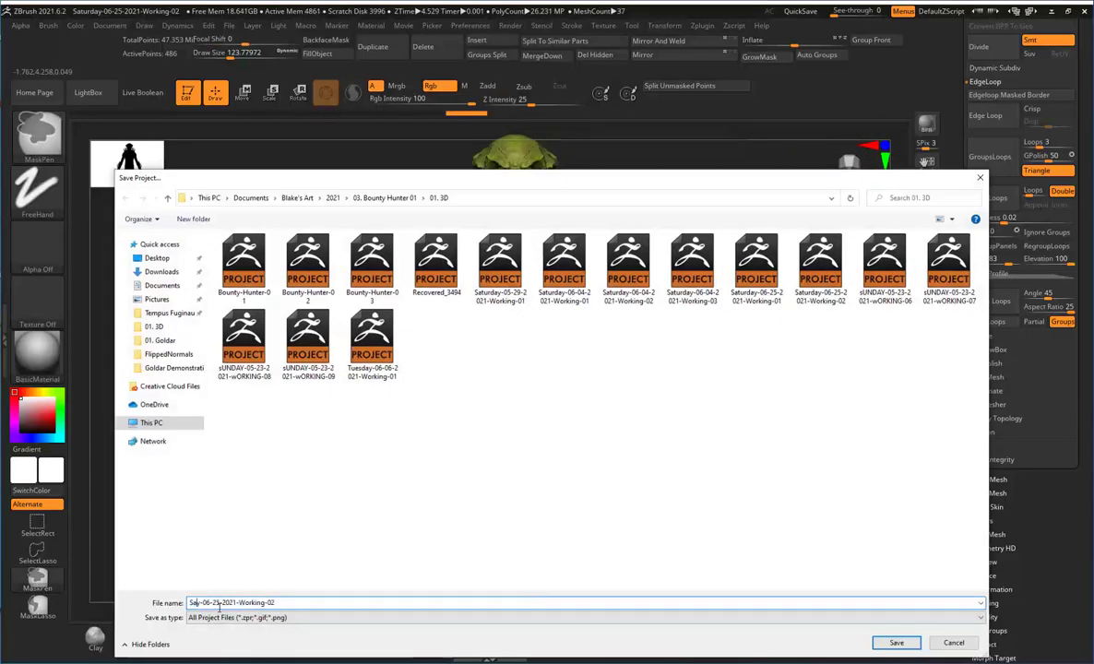
type("y")
left_click(232, 602)
key("BackSpace")
type("7")
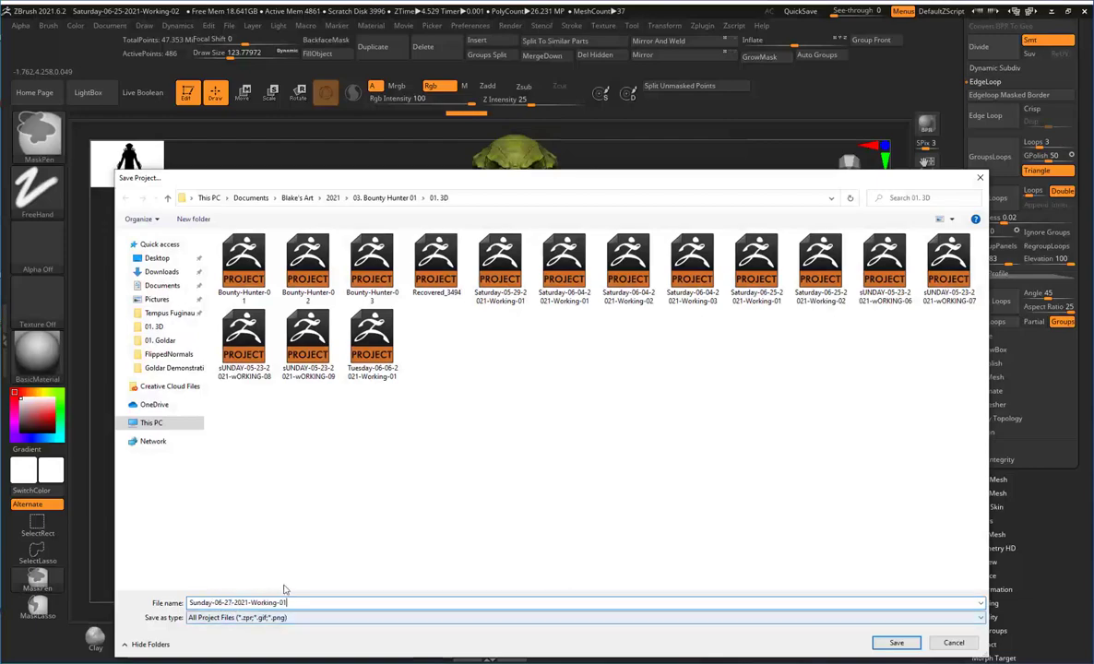
left_click(895, 643)
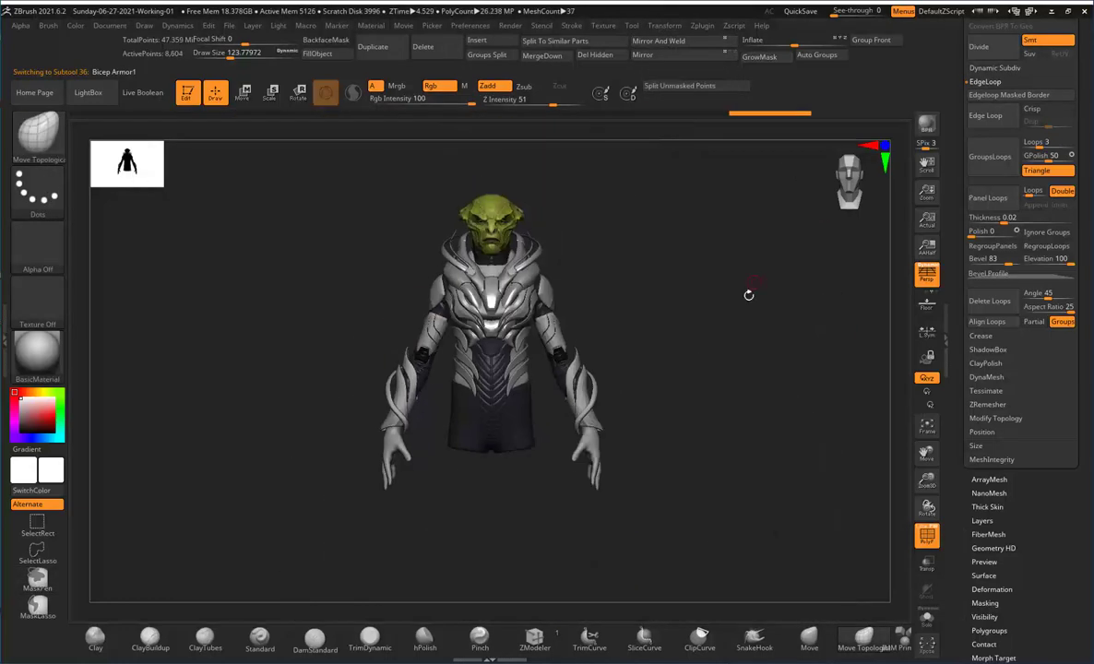
Step: Make Extract3_1, the red shoulder pads, the active subtool and frame the bust front-on
mouse_move(750, 294)
left_mouse_down()
mouse_move(716, 355)
mouse_move(564, 406)
left_mouse_up()
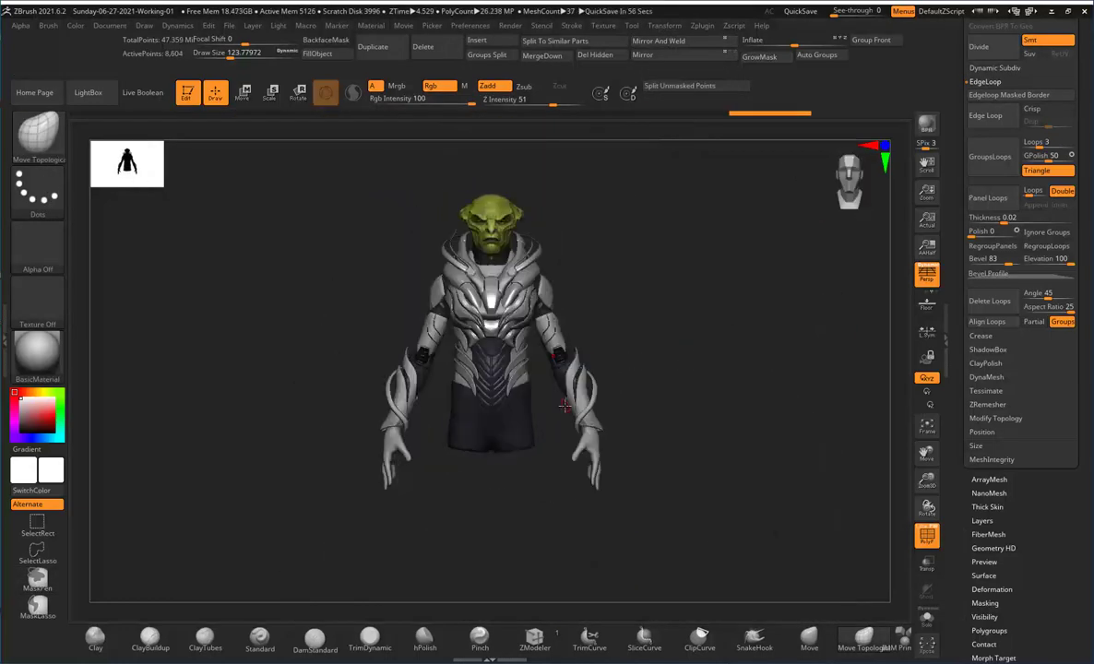
mouse_move(565, 406)
left_mouse_down()
mouse_move(547, 290)
mouse_move(585, 272)
mouse_move(623, 284)
mouse_move(603, 262)
mouse_move(608, 286)
mouse_move(699, 274)
mouse_move(653, 302)
left_mouse_up()
left_click(1031, 178)
key("Down")
key("Up")
key("Up")
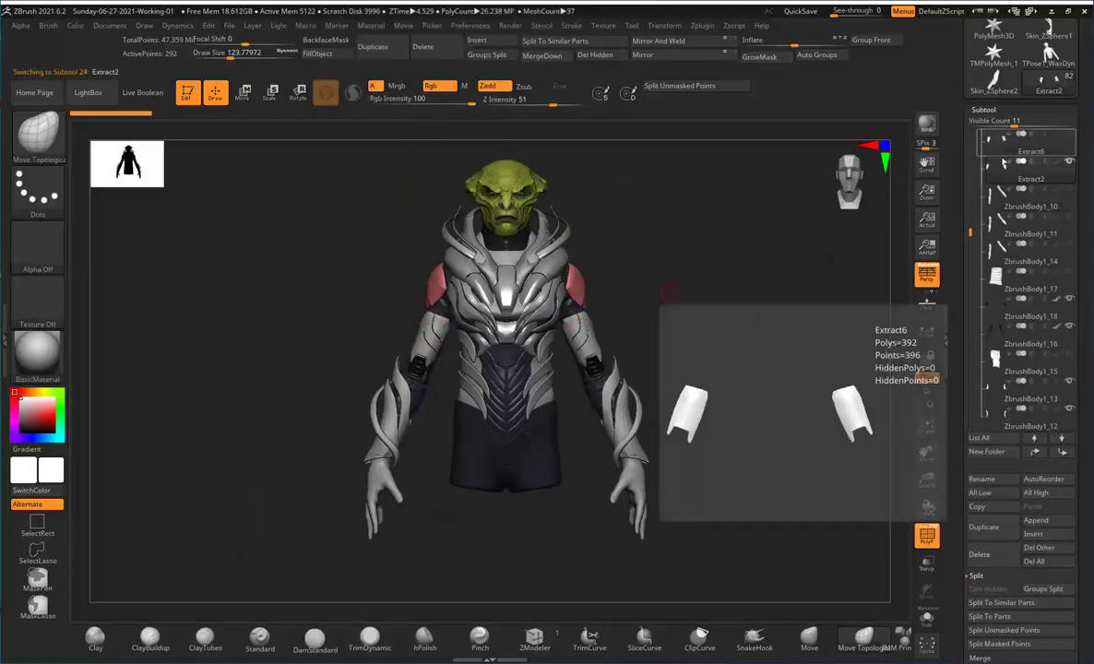
key("Down")
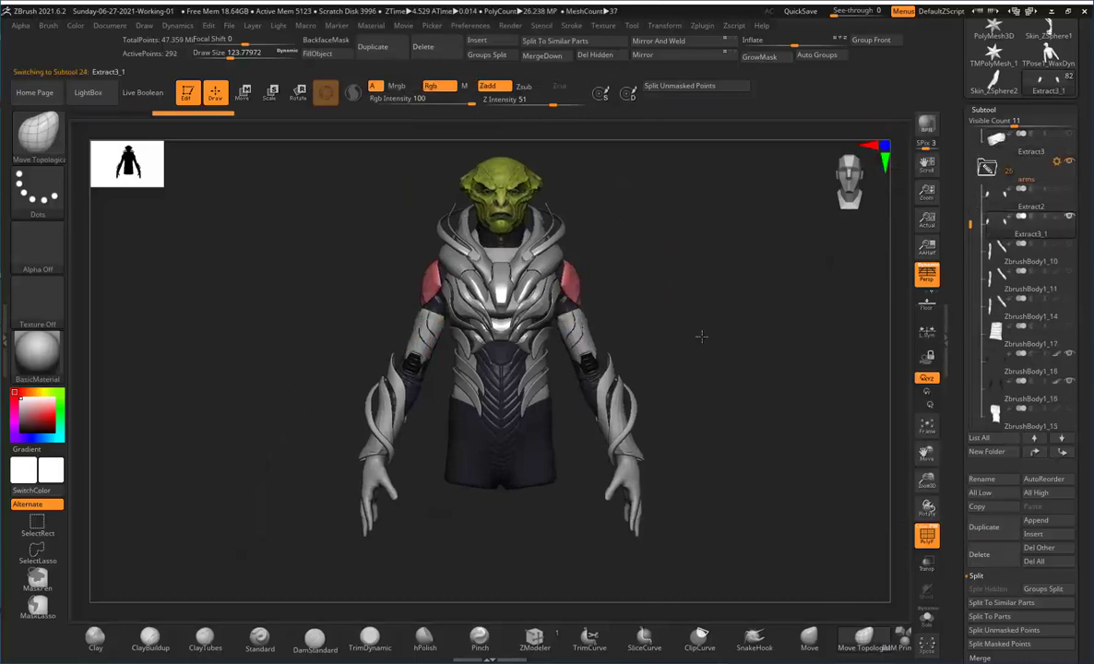
left_click_drag(701, 335, 577, 452)
key("f")
left_click_drag(616, 345, 377, 339)
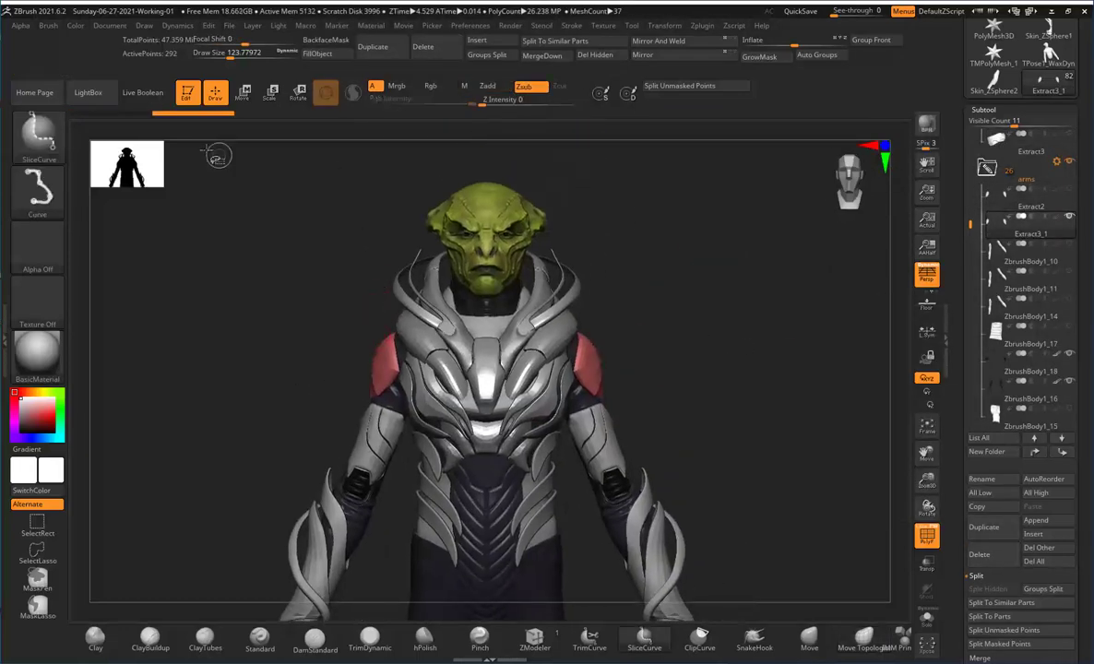
Step: Hide one shoulder pad with SelectRect and split it off into its own subtool
key("ctrl+shift")
mouse_move(591, 303)
left_mouse_down()
mouse_move(688, 280)
mouse_move(713, 361)
mouse_move(738, 313)
left_mouse_up()
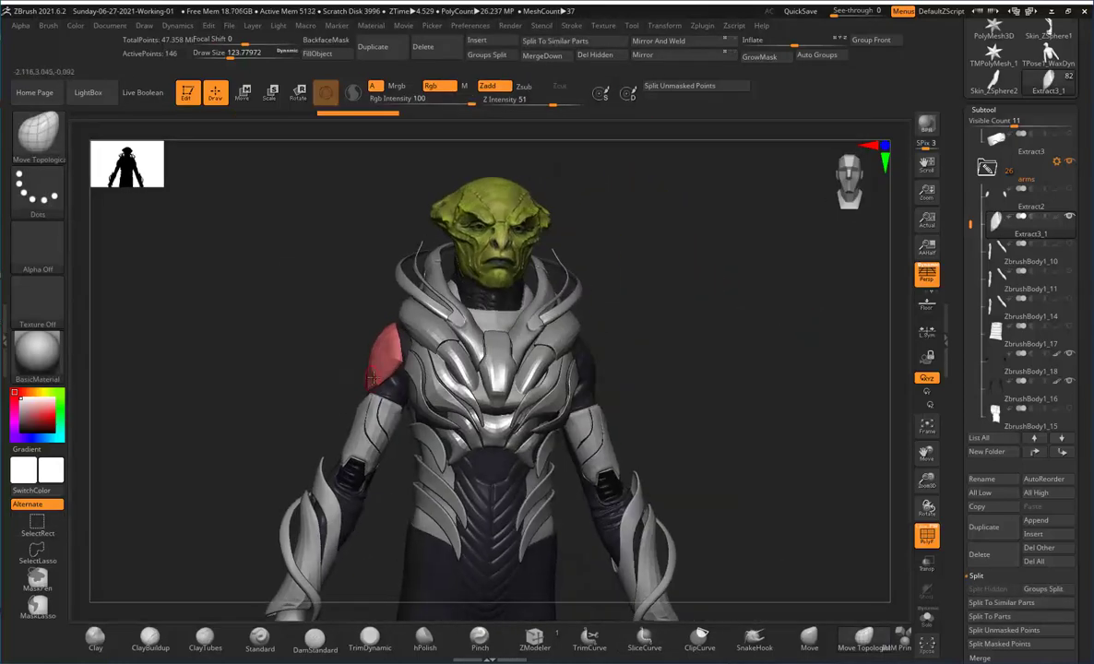
key("s")
mouse_move(369, 369)
left_mouse_down()
mouse_move(420, 372)
mouse_move(444, 316)
left_mouse_up()
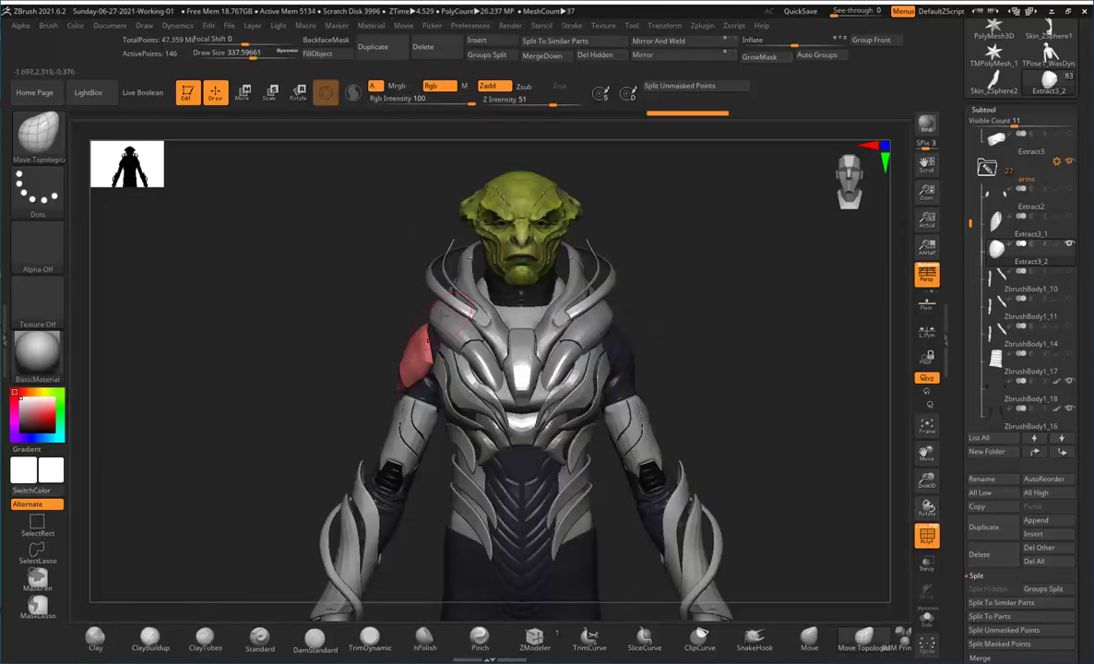
mouse_move(452, 326)
right_mouse_down()
mouse_move(395, 361)
mouse_move(513, 305)
mouse_move(403, 355)
mouse_move(388, 330)
mouse_move(454, 305)
mouse_move(434, 333)
mouse_move(480, 350)
mouse_move(450, 373)
mouse_move(361, 393)
mouse_move(387, 397)
mouse_move(361, 396)
mouse_move(356, 422)
right_mouse_up()
Step: Cut the shoulder pad with two SliceCurve strokes and split the hidden section into a new subtool
mouse_move(387, 402)
left_mouse_down("ctrl+shift")
mouse_move(436, 373)
mouse_move(443, 347)
left_mouse_up("ctrl+shift")
mouse_move(443, 347)
right_mouse_down()
mouse_move(522, 383)
mouse_move(386, 301)
right_mouse_up()
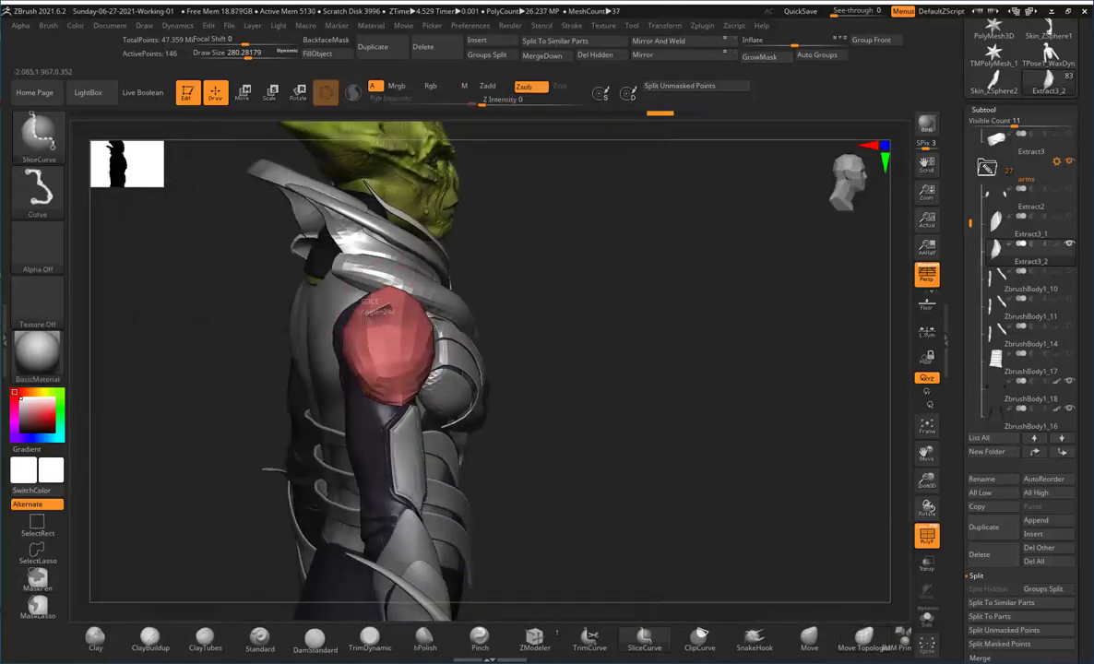
left_click_drag(351, 298, 420, 321, "ctrl+shift")
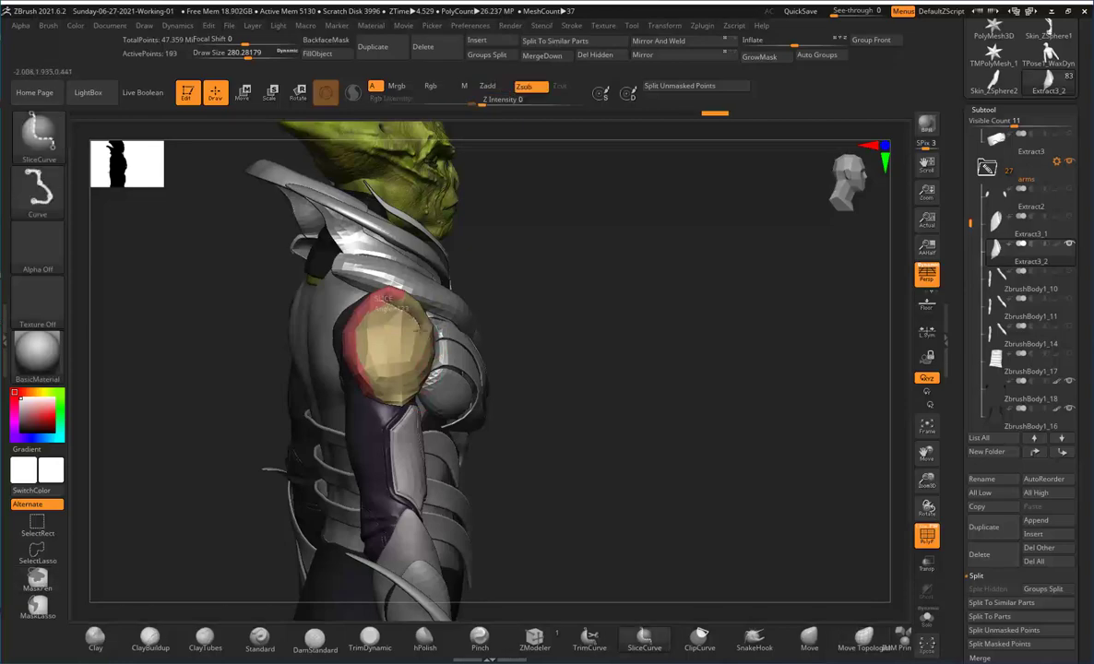
left_click_drag(403, 427, 403, 427, "ctrl+shift")
mouse_move(404, 426)
right_mouse_down()
mouse_move(286, 348)
mouse_move(383, 336)
right_mouse_up()
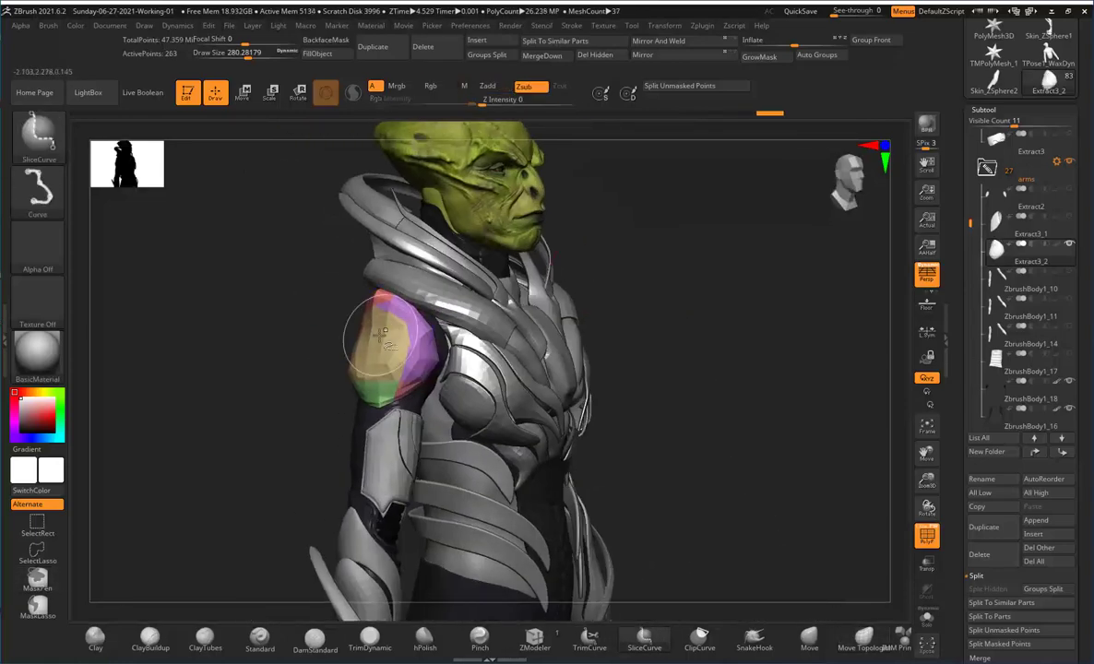
left_click(989, 590)
Step: Inspect the split shoulder pieces from front and behind, bringing the blue crescent into view
right_click_drag(517, 397, 595, 392)
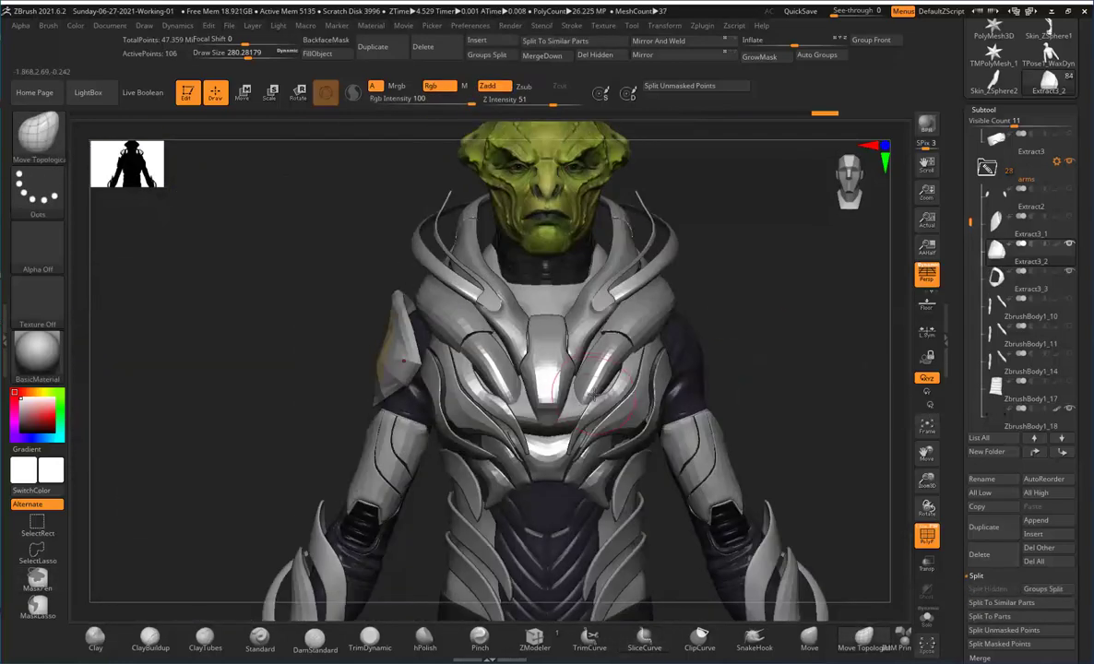
mouse_move(389, 285)
right_mouse_down()
mouse_move(427, 286)
mouse_move(419, 277)
mouse_move(352, 391)
mouse_move(420, 380)
right_mouse_up()
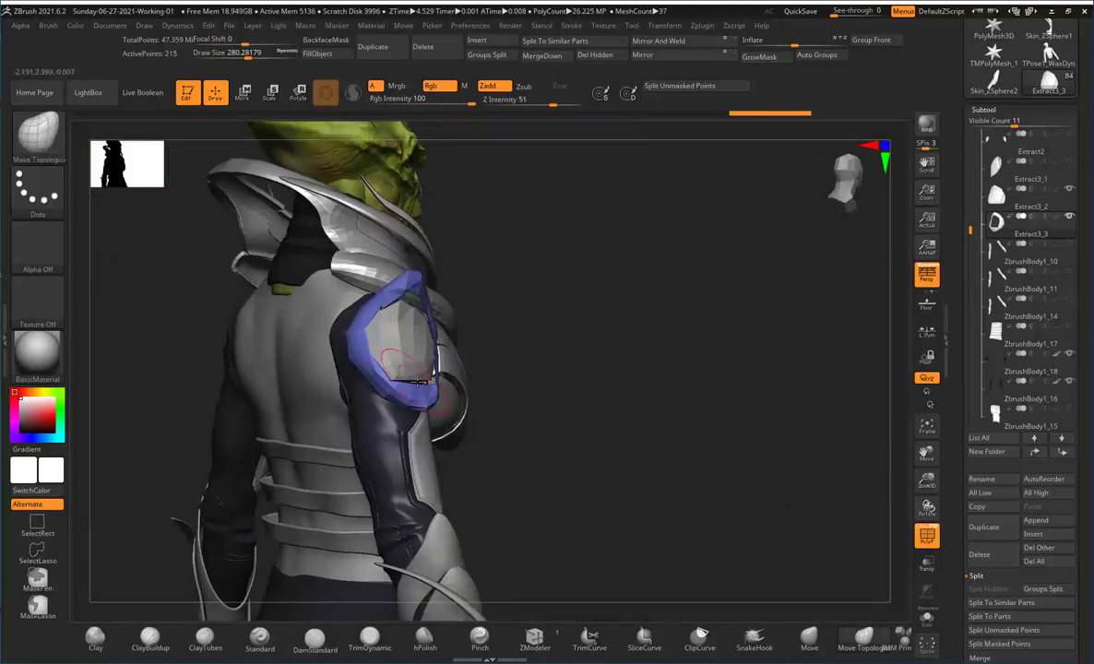
mouse_move(420, 324)
right_mouse_down()
mouse_move(310, 384)
mouse_move(415, 347)
mouse_move(485, 341)
right_mouse_up()
key("f")
mouse_move(555, 354)
right_mouse_down()
mouse_move(443, 342)
mouse_move(599, 378)
mouse_move(581, 352)
mouse_move(623, 393)
mouse_move(648, 474)
mouse_move(516, 369)
mouse_move(452, 343)
mouse_move(593, 305)
mouse_move(523, 366)
right_mouse_up()
key("s")
Step: DynaMesh the Extract3_4 blue crescent into a dense mesh and isolate it with Solo
left_click(1014, 248)
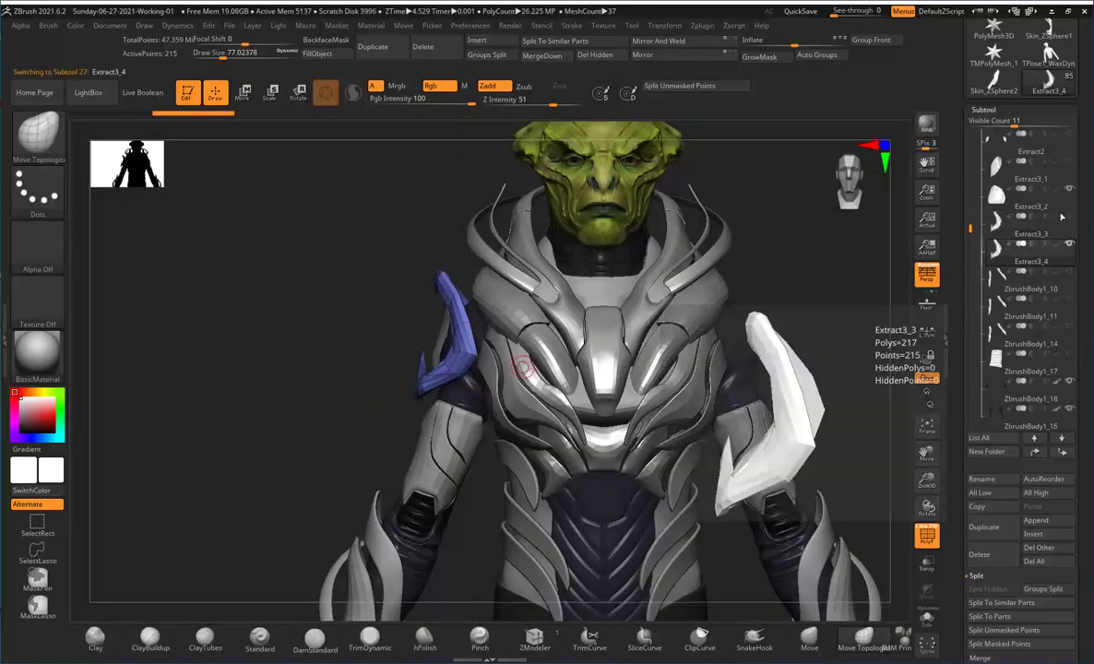
left_click_drag(964, 443, 958, 252)
left_click(985, 138)
left_click_drag(811, 416, 702, 434)
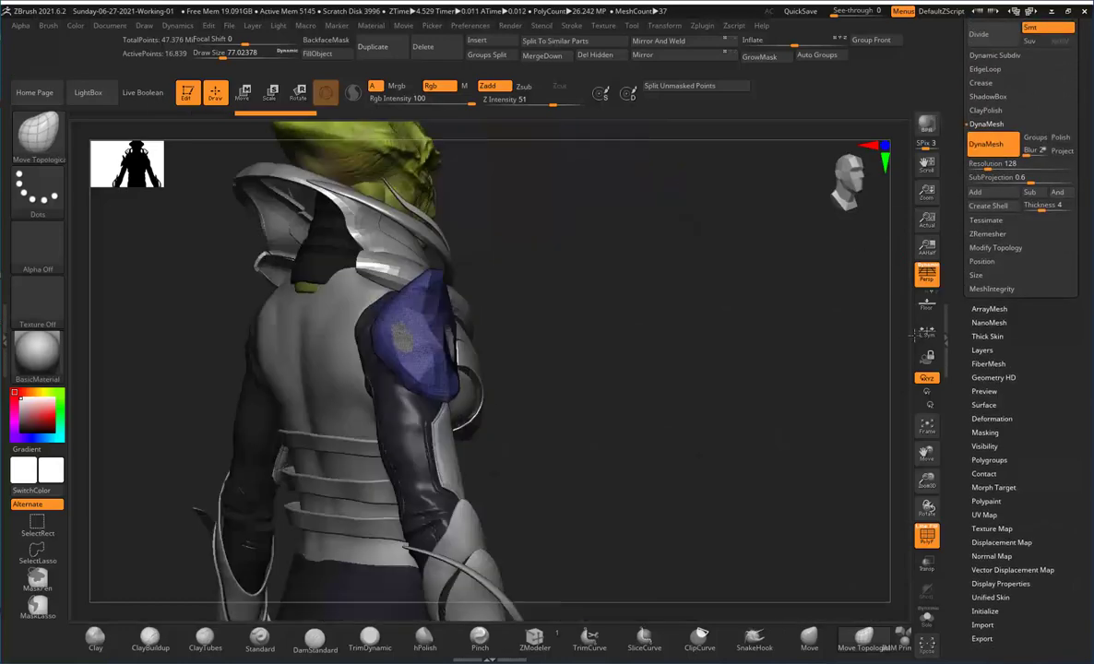
left_click(927, 618)
left_click(928, 620)
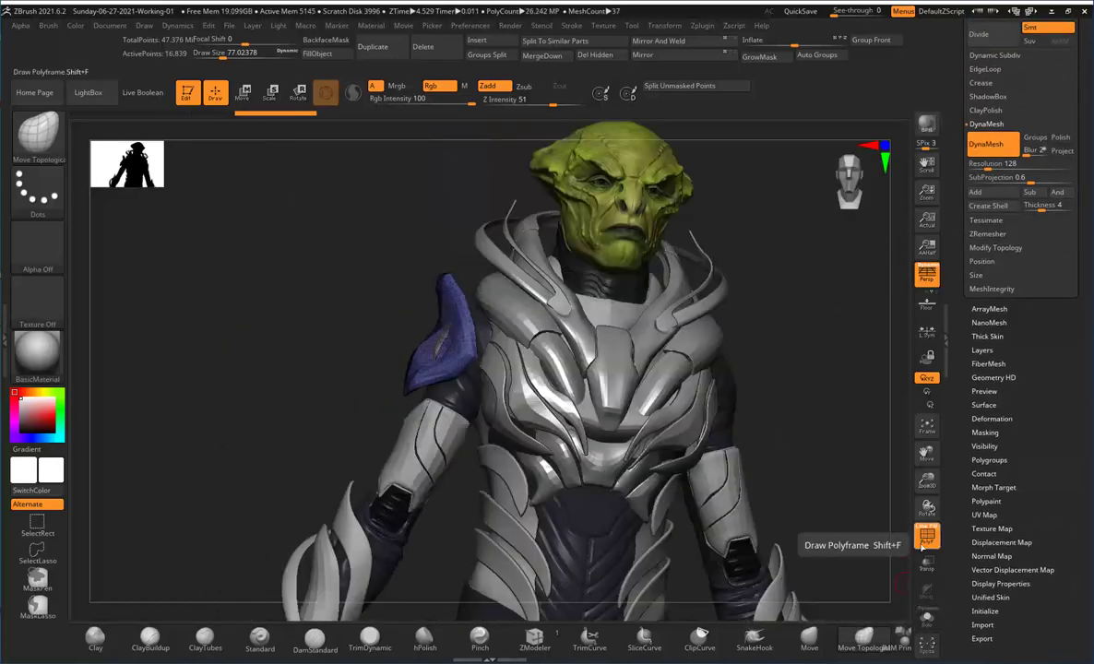
left_click_drag(964, 276, 964, 554)
left_click(1022, 318)
left_click(927, 533)
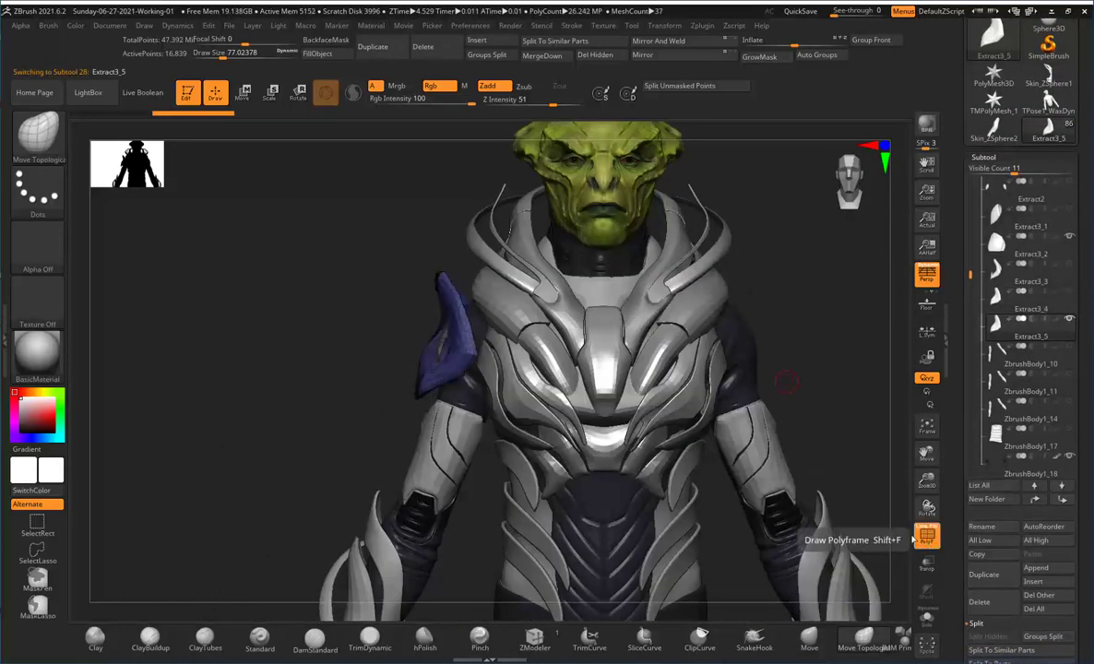
left_click_drag(461, 461, 326, 458, "shift")
left_click_drag(284, 427, 767, 343)
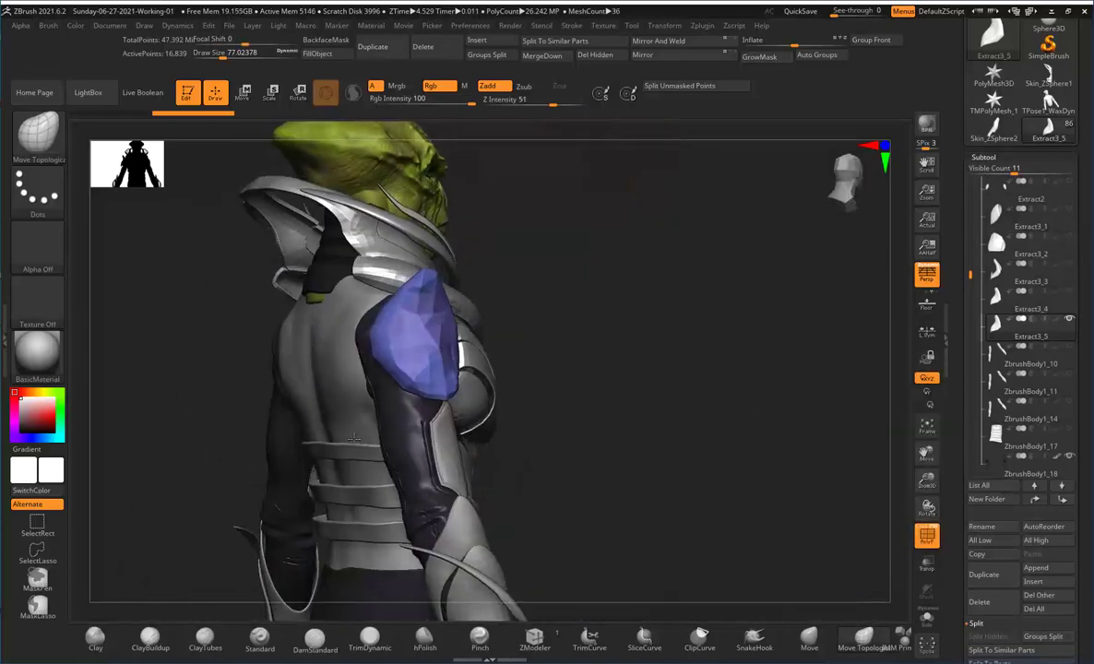
key("shift+alt+s")
mouse_move(549, 339)
left_mouse_down()
mouse_move(533, 359)
mouse_move(564, 371)
left_mouse_up()
Step: Pull the crescent into a tapered fin with SnakeHook at size ~112 and flatten edges with TrimDynamic
key("b")
key("s")
key("h")
key("s")
mouse_move(433, 235)
left_mouse_down()
mouse_move(469, 224)
mouse_move(527, 247)
mouse_move(524, 431)
mouse_move(676, 398)
mouse_move(542, 273)
left_mouse_up()
key("b")
key("t")
key("d")
key("s")
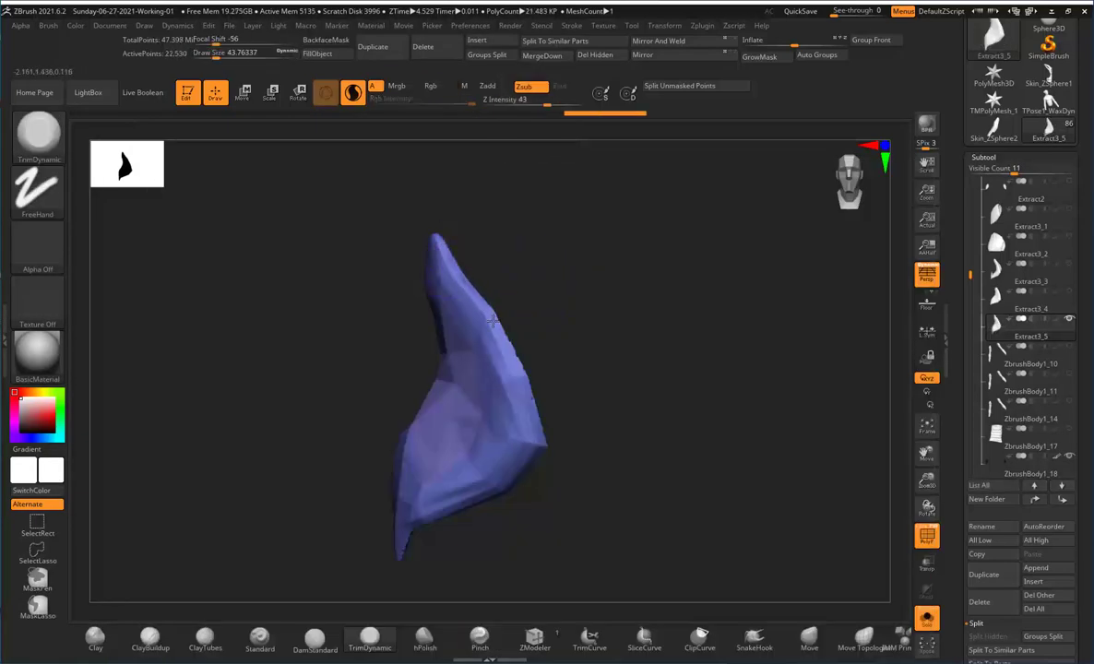
mouse_move(520, 389)
left_mouse_down()
mouse_move(637, 420)
mouse_move(553, 397)
mouse_move(524, 251)
mouse_move(414, 451)
left_mouse_up()
mouse_move(485, 520)
right_mouse_down()
mouse_move(630, 442)
mouse_move(557, 278)
mouse_move(480, 302)
mouse_move(665, 250)
right_mouse_up()
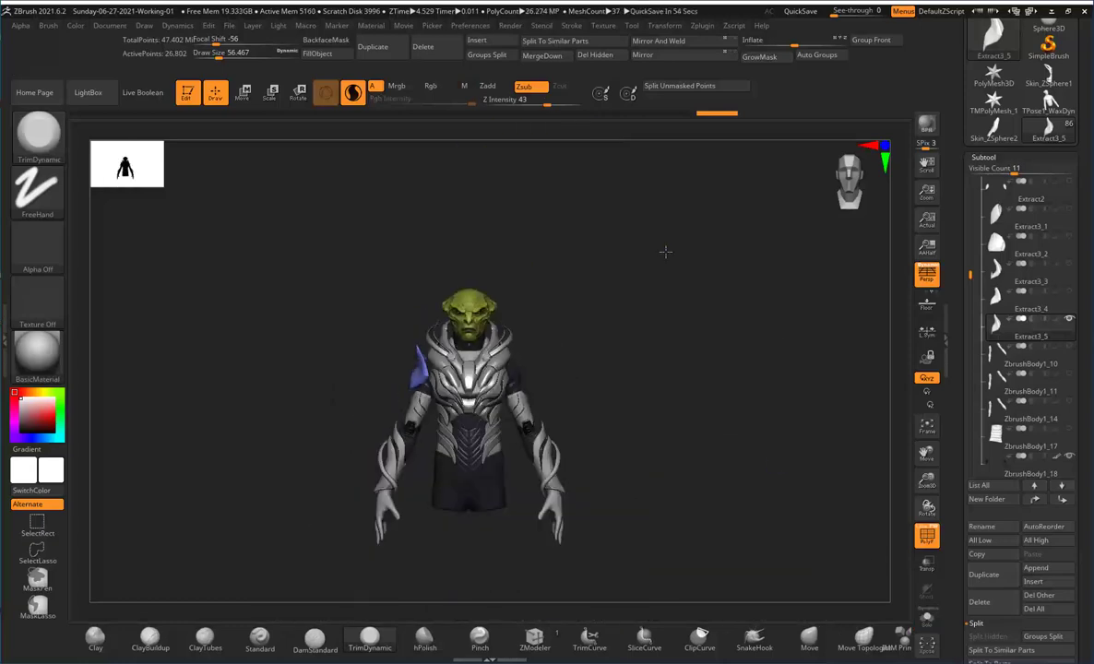
Step: Select the upper-arm sleeve piece and switch to a non-perspective front view
left_click(479, 346, "alt")
right_click_drag(480, 346, 661, 316)
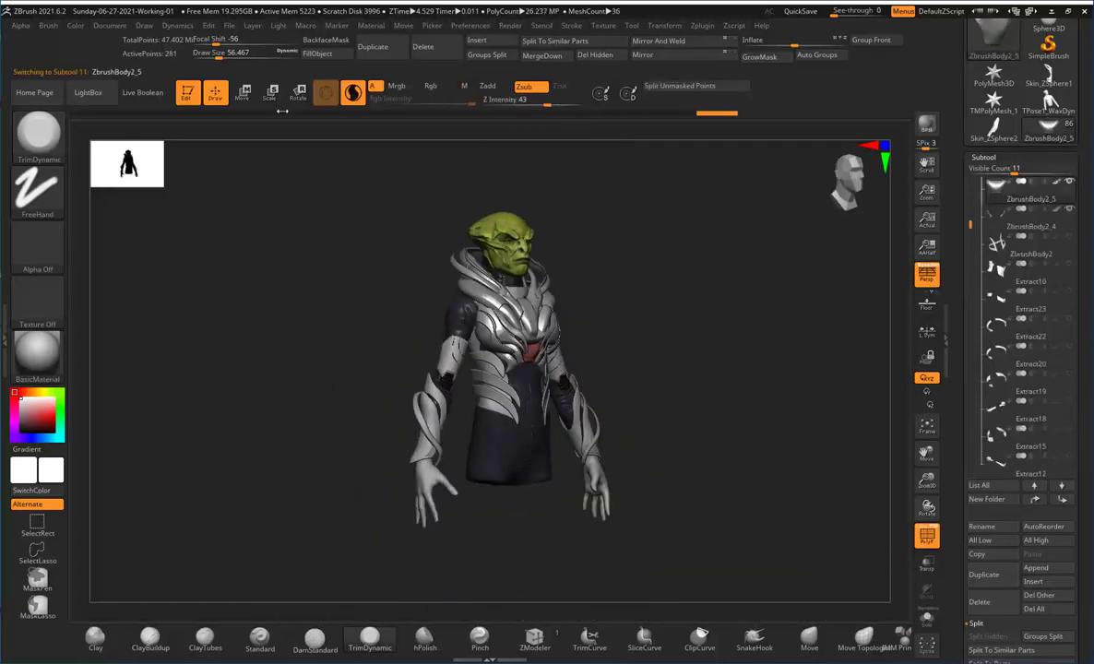
key("f")
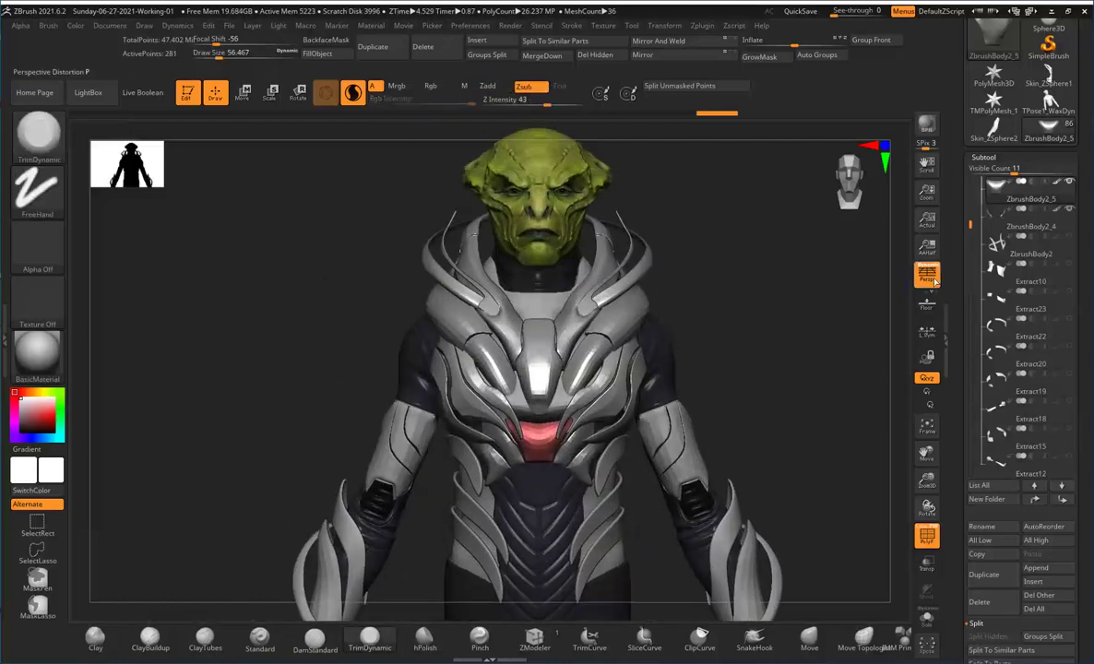
left_click(927, 275)
right_click_drag(388, 369, 554, 369)
left_click(487, 379, "alt")
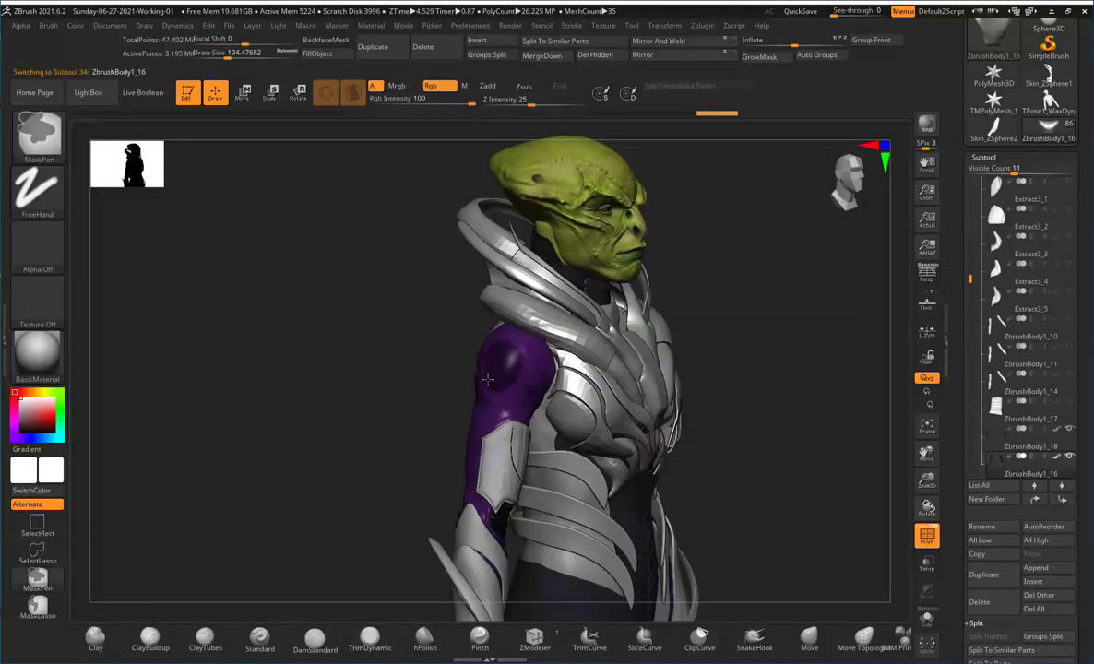
right_click_drag(487, 379, 792, 349)
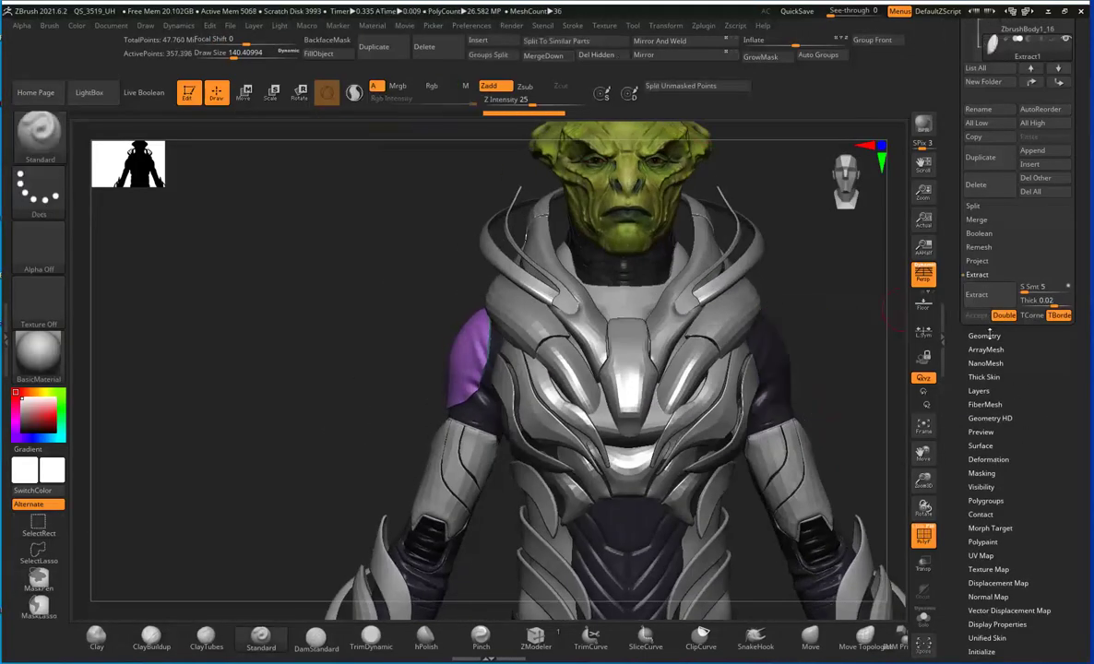
left_click(985, 335)
mouse_move(794, 309)
left_mouse_down()
mouse_move(355, 427)
mouse_move(273, 487)
mouse_move(335, 483)
mouse_move(305, 434)
left_mouse_up()
Step: Reshape the shoulder cap with an enlarged SnakeHook brush, checking it from behind
key("b")
key("s")
key("h")
key("s")
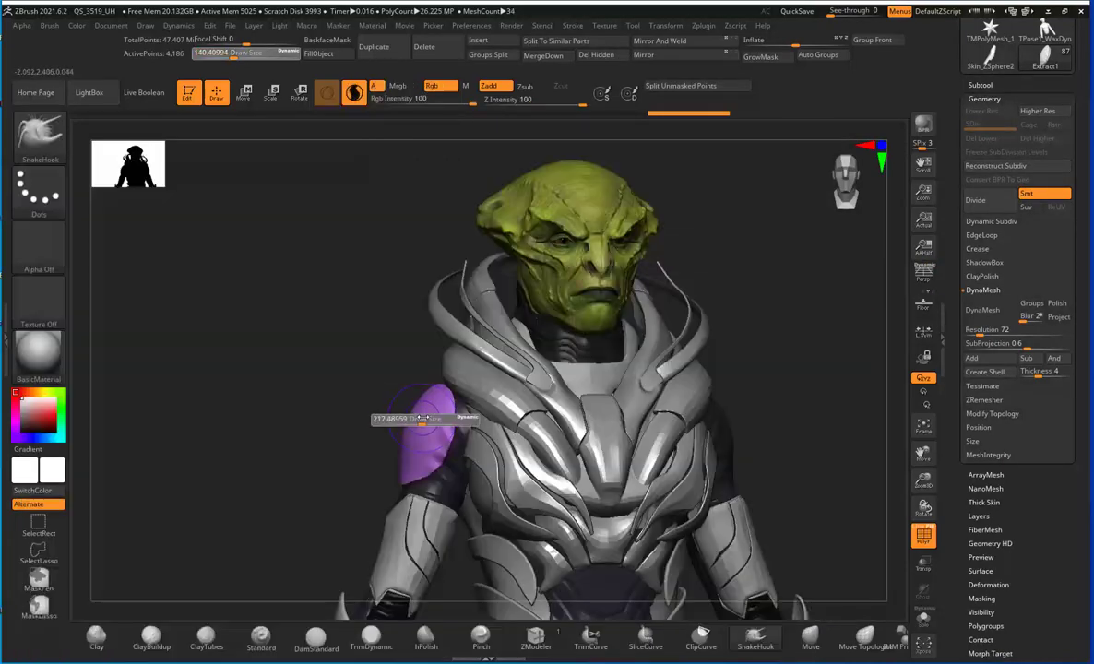
mouse_move(421, 343)
left_mouse_down()
mouse_move(464, 371)
mouse_move(427, 391)
mouse_move(542, 371)
mouse_move(491, 408)
left_mouse_up()
mouse_move(415, 399)
left_mouse_down()
mouse_move(466, 447)
mouse_move(691, 410)
mouse_move(658, 405)
left_mouse_up()
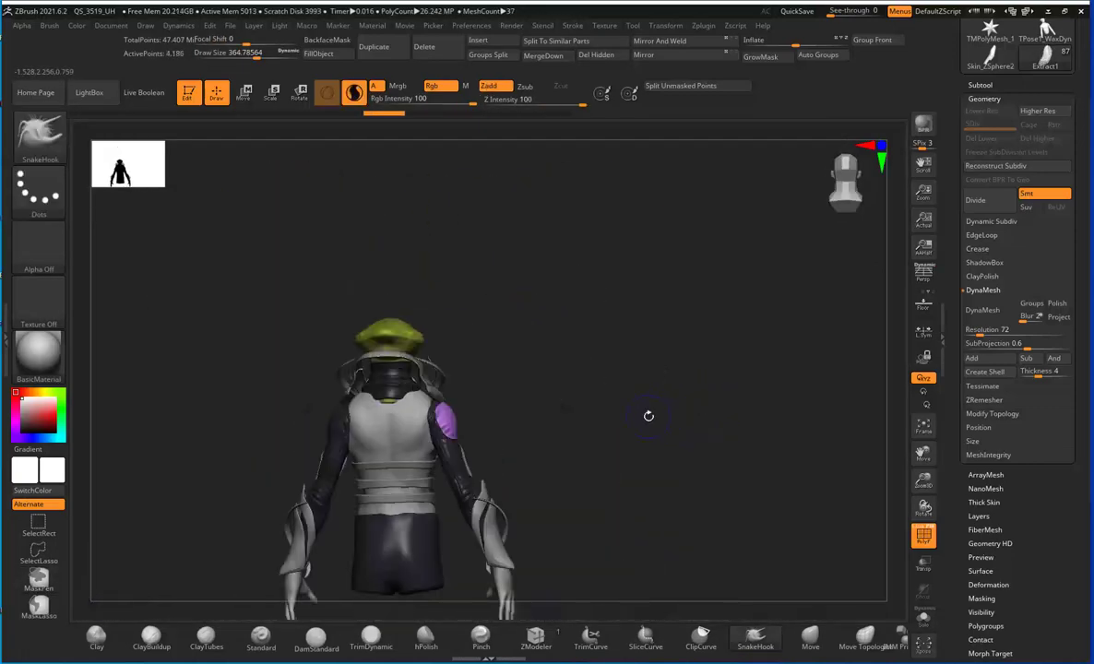
mouse_move(500, 383)
left_mouse_down()
mouse_move(599, 615)
mouse_move(664, 366)
left_mouse_up()
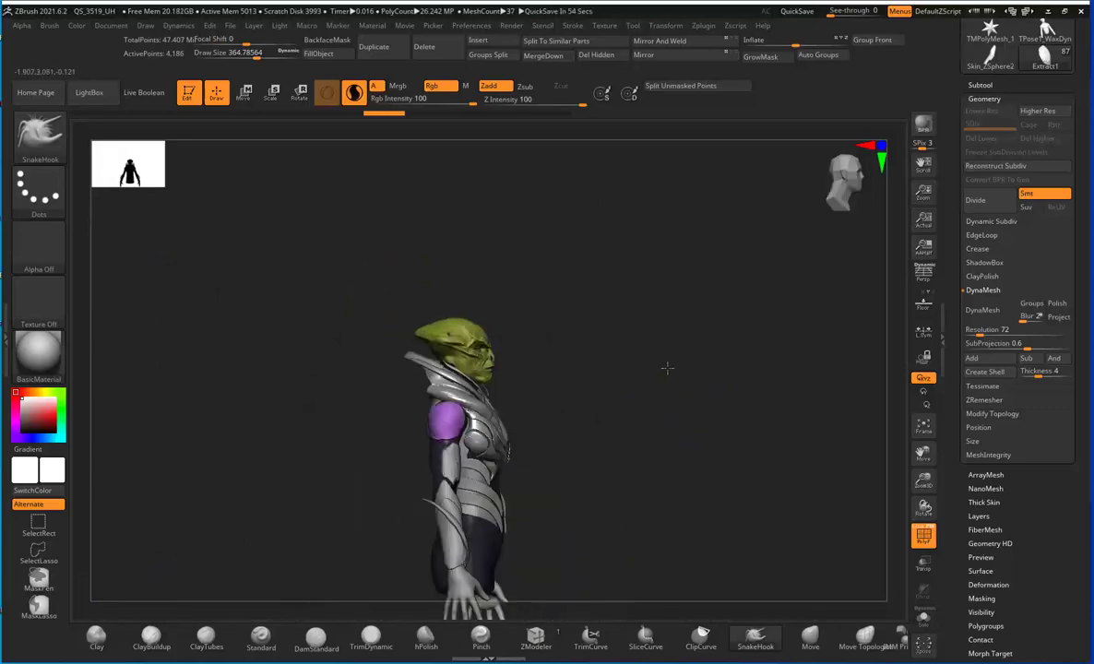
scroll(458, 406, "up", 5)
left_click_drag(458, 406, 388, 404)
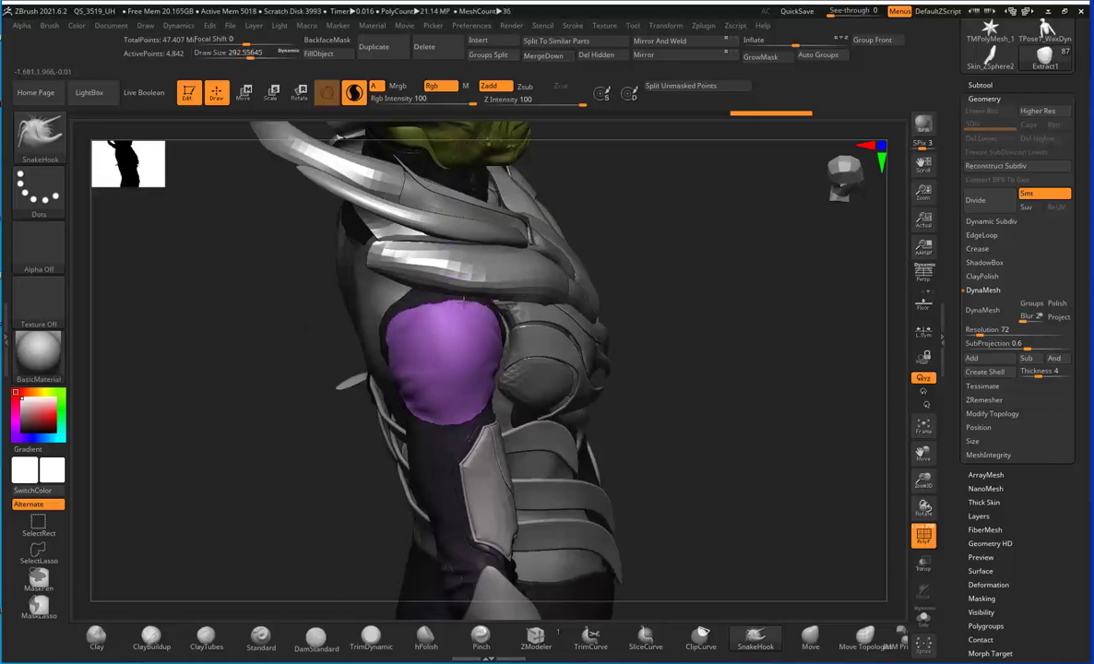
scroll(388, 404, "down", 4)
scroll(318, 398, "down", 3)
mouse_move(317, 397)
left_mouse_down()
mouse_move(409, 466)
mouse_move(701, 391)
left_mouse_up()
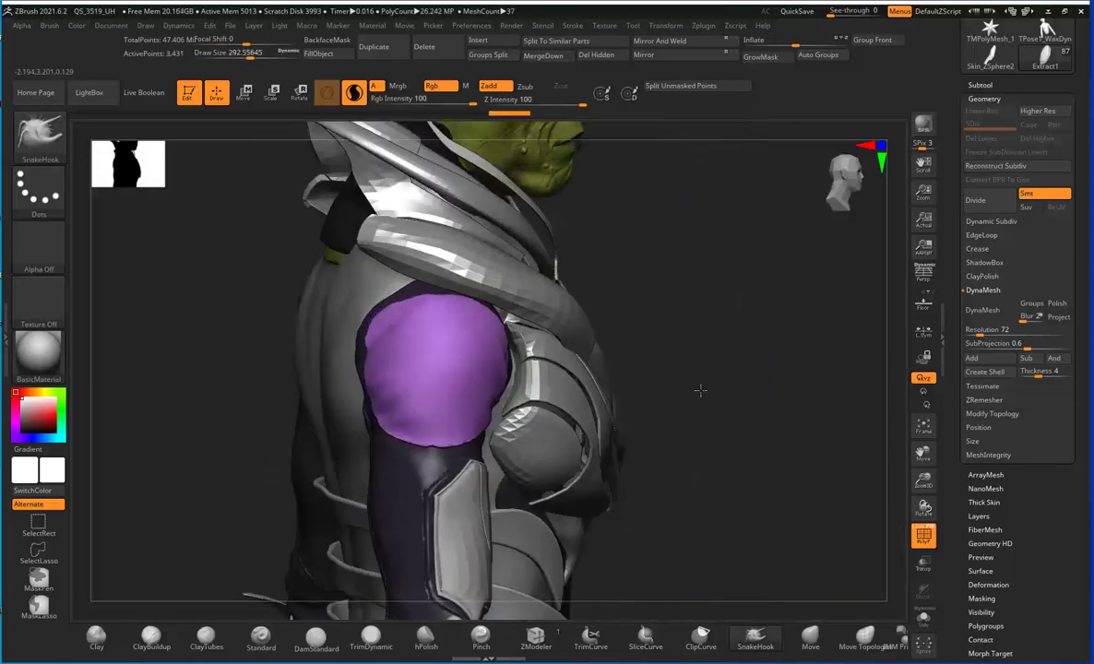
Step: Switch to the Standard brush and bring up ZRemesher for the shoulder cap
key("b")
key("s")
key("t")
left_click_drag(415, 362, 604, 380)
left_click(985, 399)
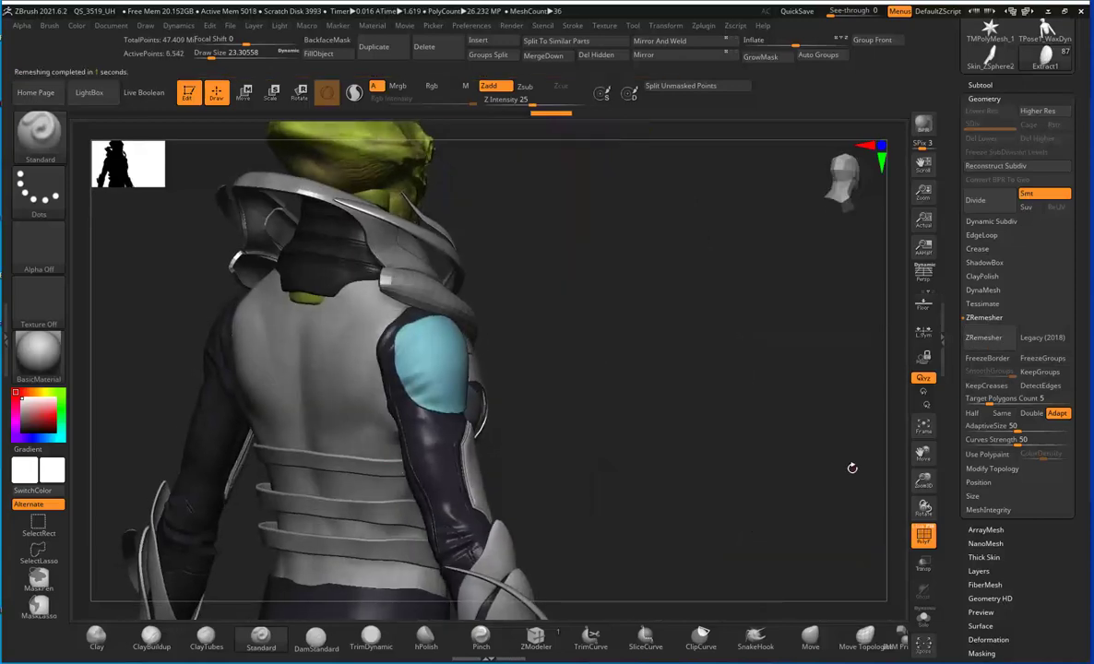
Step: Subdivide the shoulder pad once and resize the brush
left_click(978, 200)
key("s")
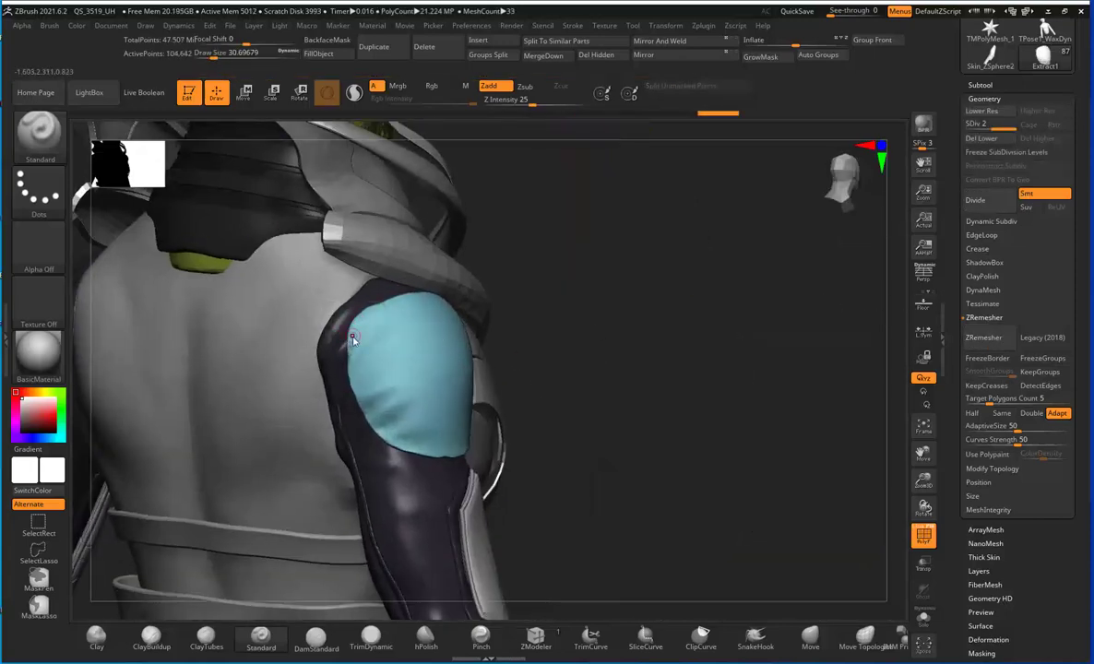
left_click_drag(569, 246, 397, 361, "alt")
key("s")
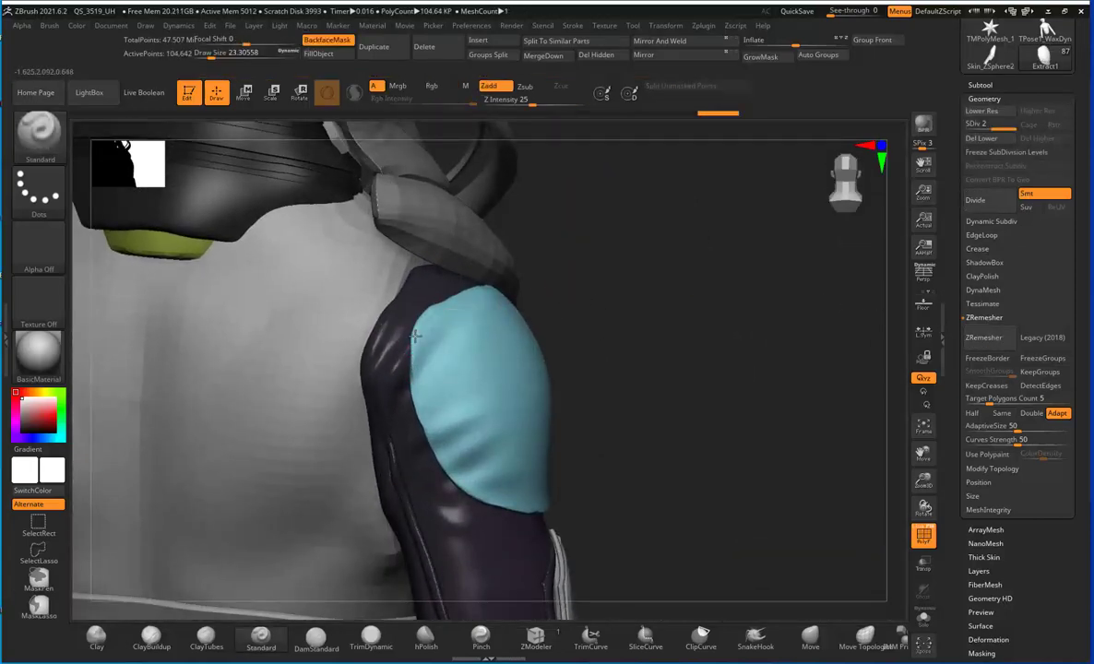
mouse_move(599, 282)
left_mouse_down()
mouse_move(591, 353)
mouse_move(604, 361)
left_mouse_up()
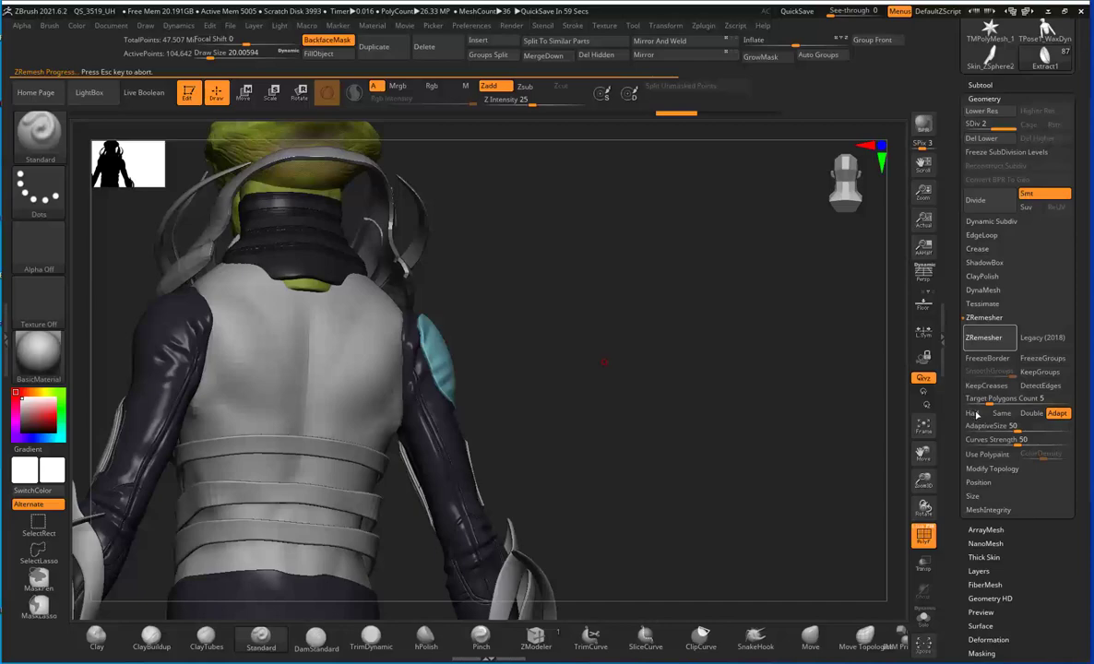
Step: ZRemesh the shoulder pad at Half density to 704 points, then recentre the whole character
left_click(973, 414)
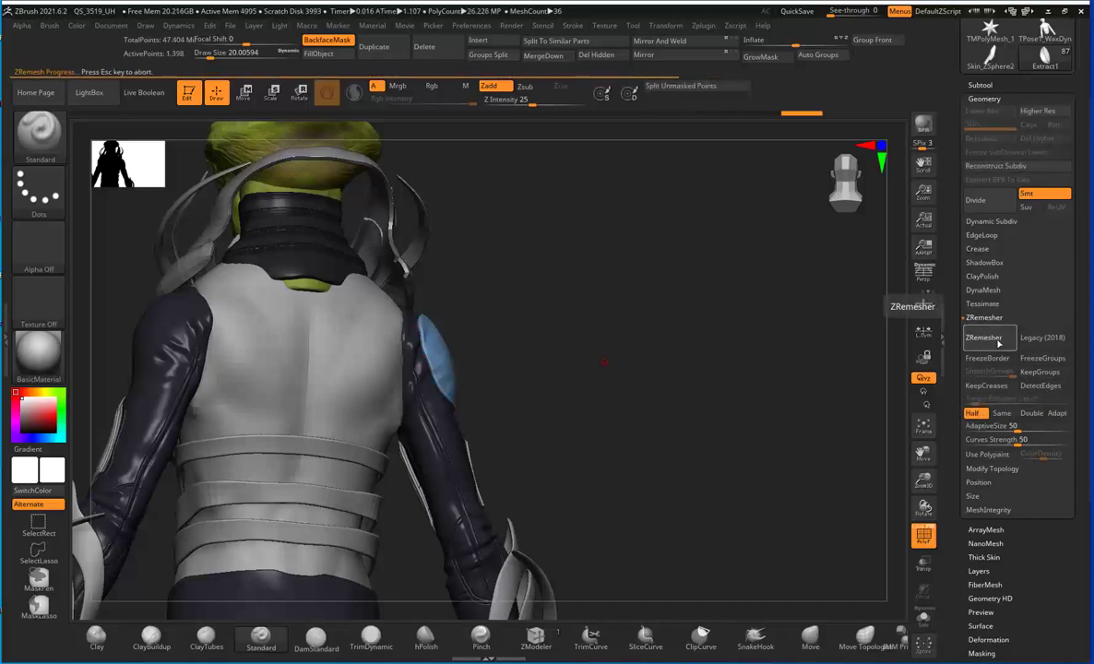
key("s")
left_click_drag(420, 318, 703, 295)
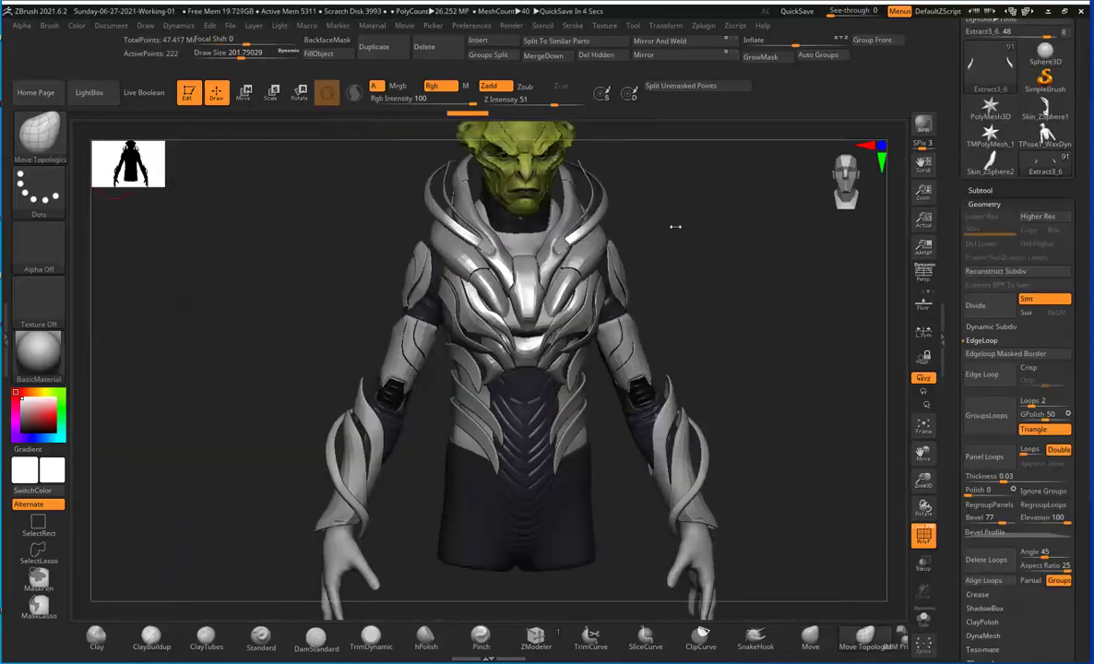
mouse_move(676, 226)
left_mouse_down()
mouse_move(665, 332)
mouse_move(648, 327)
left_mouse_up()
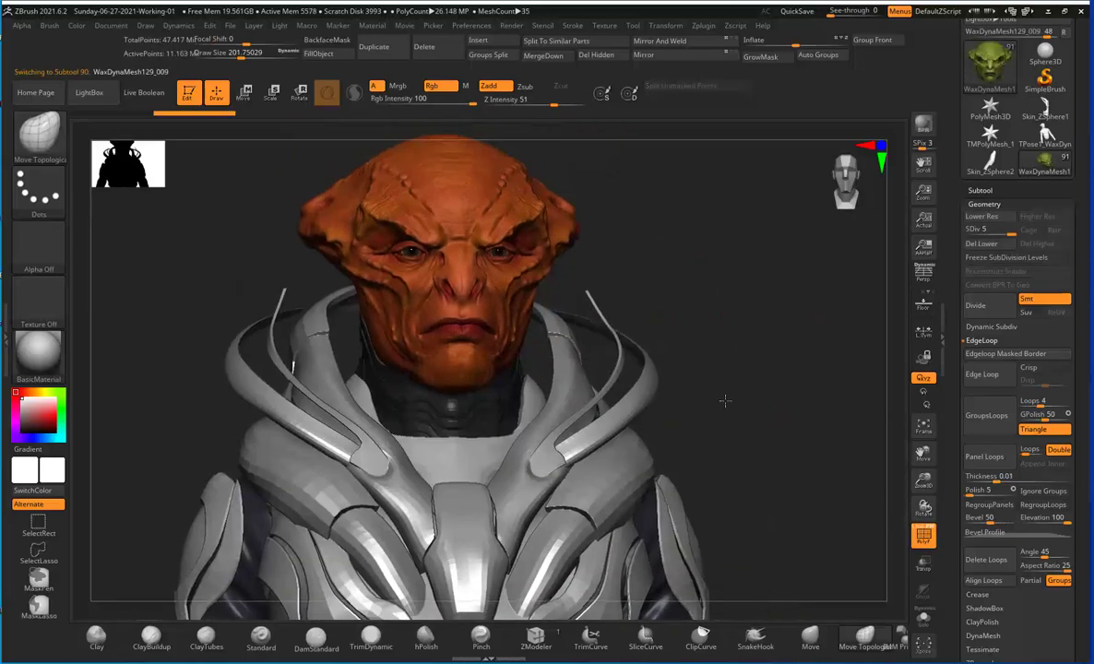
Step: Mask the alien's lower face with MaskPen, turning the bust through profile views
key("ctrl")
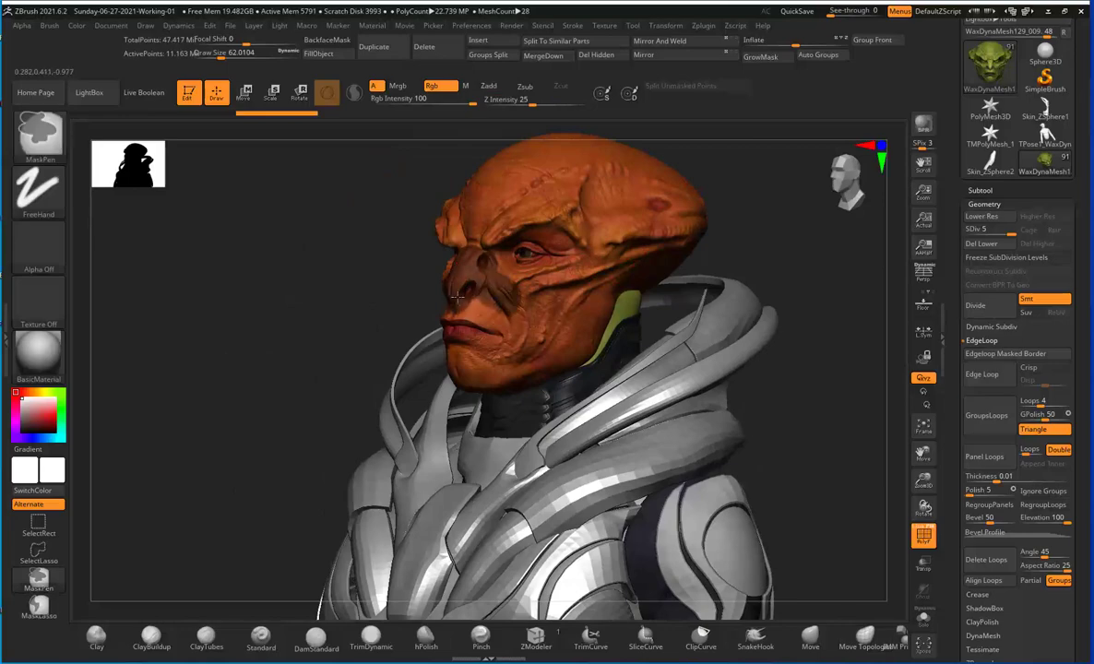
left_click_drag(729, 272, 804, 263)
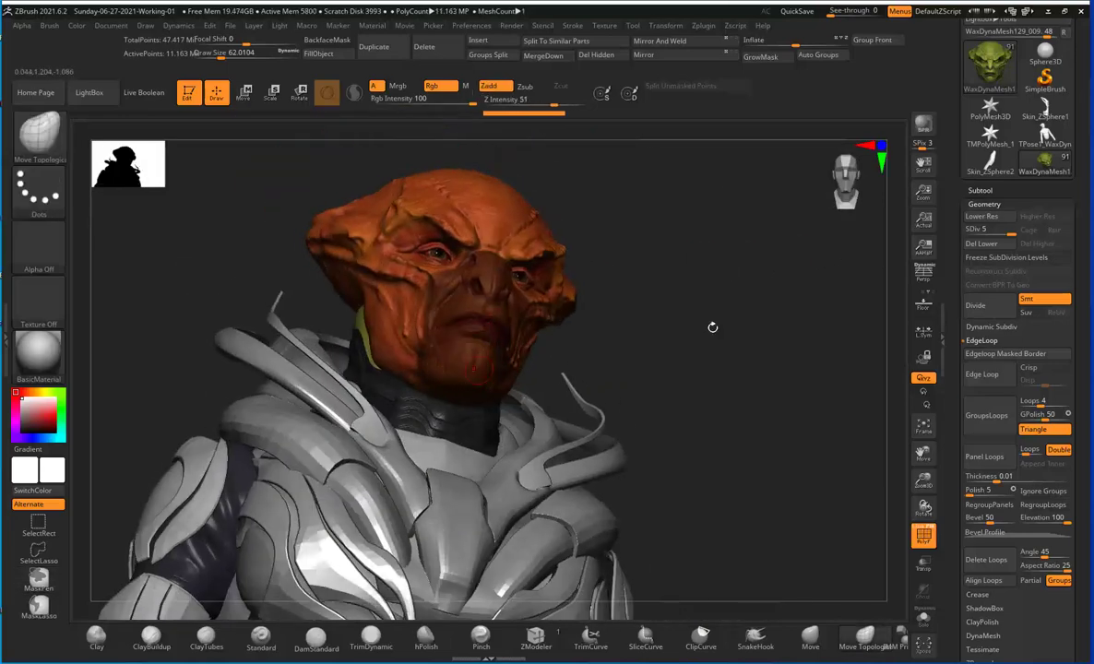
mouse_move(710, 325)
left_mouse_down()
mouse_move(665, 323)
mouse_move(565, 289)
left_mouse_up()
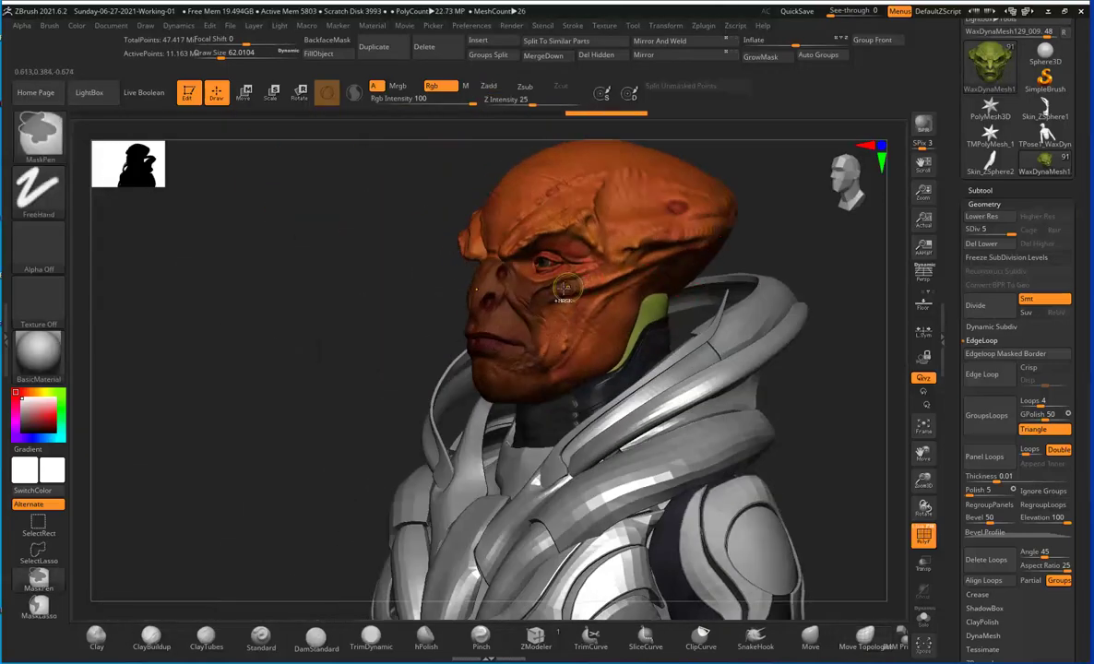
left_click_drag(770, 244, 411, 398)
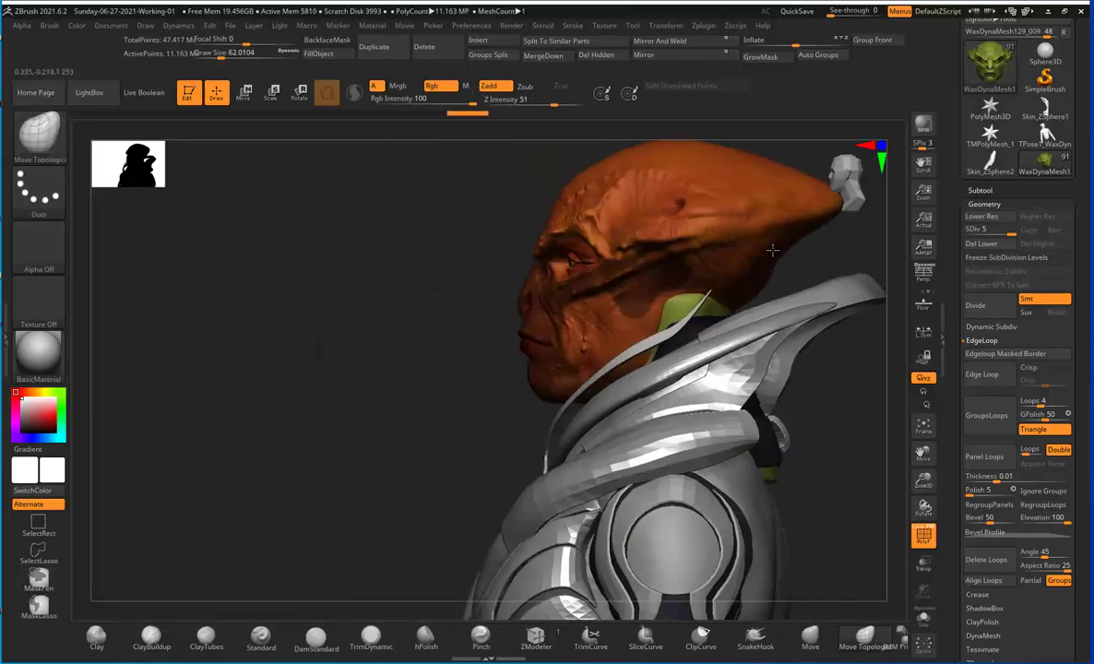
Step: Preview an extracted shell from the masked face, undo it, and open the Extract thickness settings
left_click(976, 492)
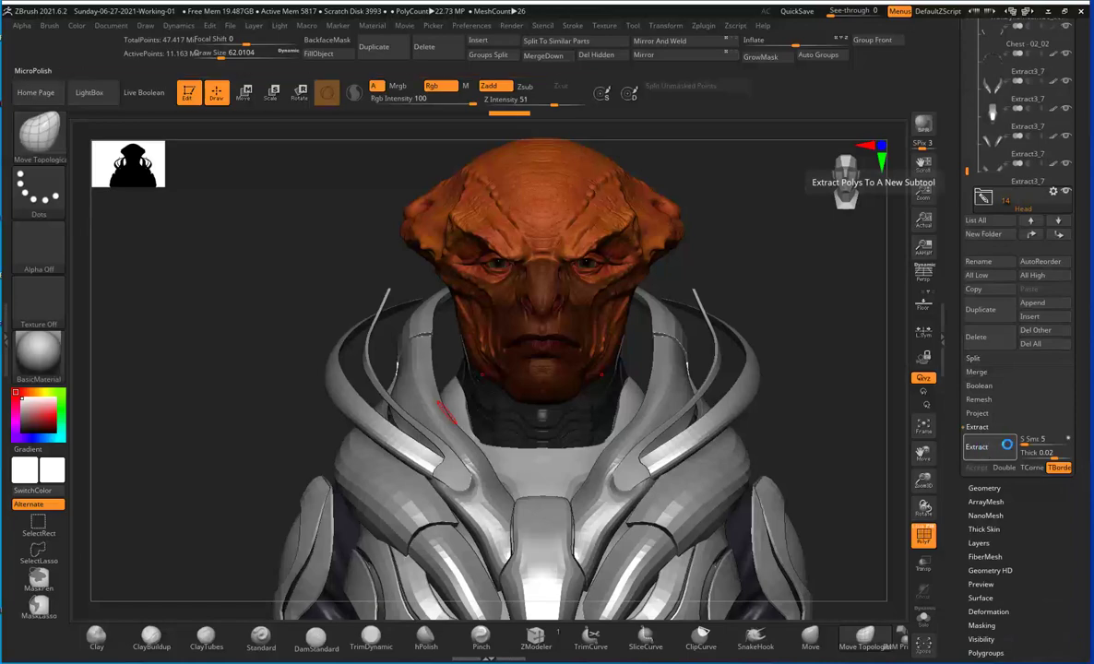
left_click(1006, 445)
key("ctrl+z")
left_click_drag(966, 170, 961, 231)
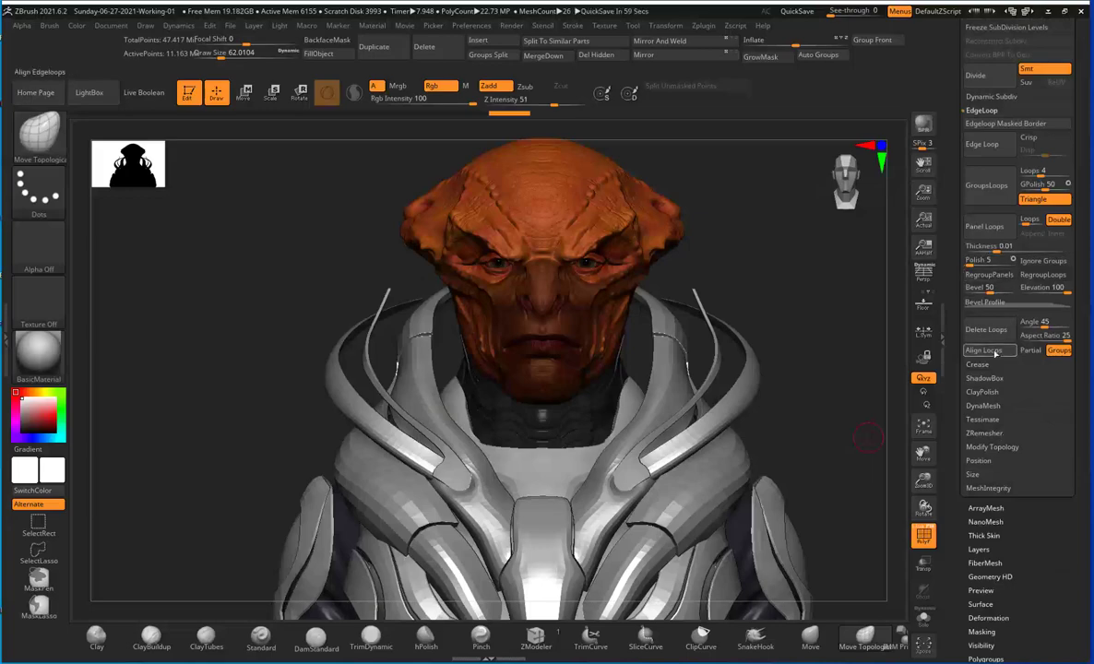
scroll(995, 352, "up", 3)
left_click_drag(960, 499, 961, 340)
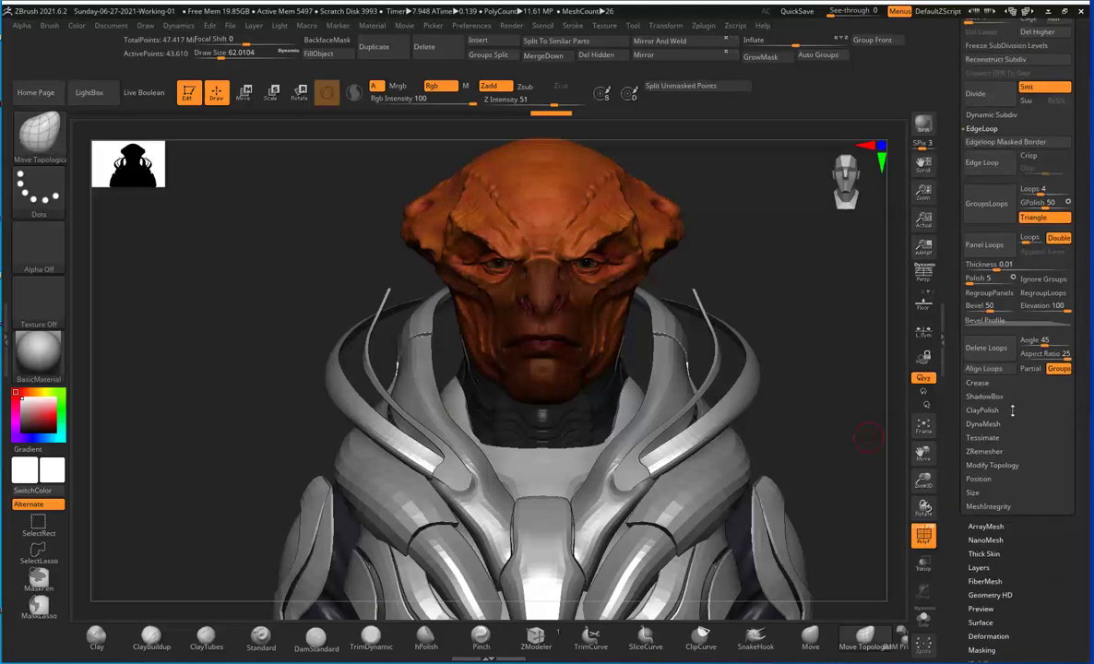
left_click(980, 102)
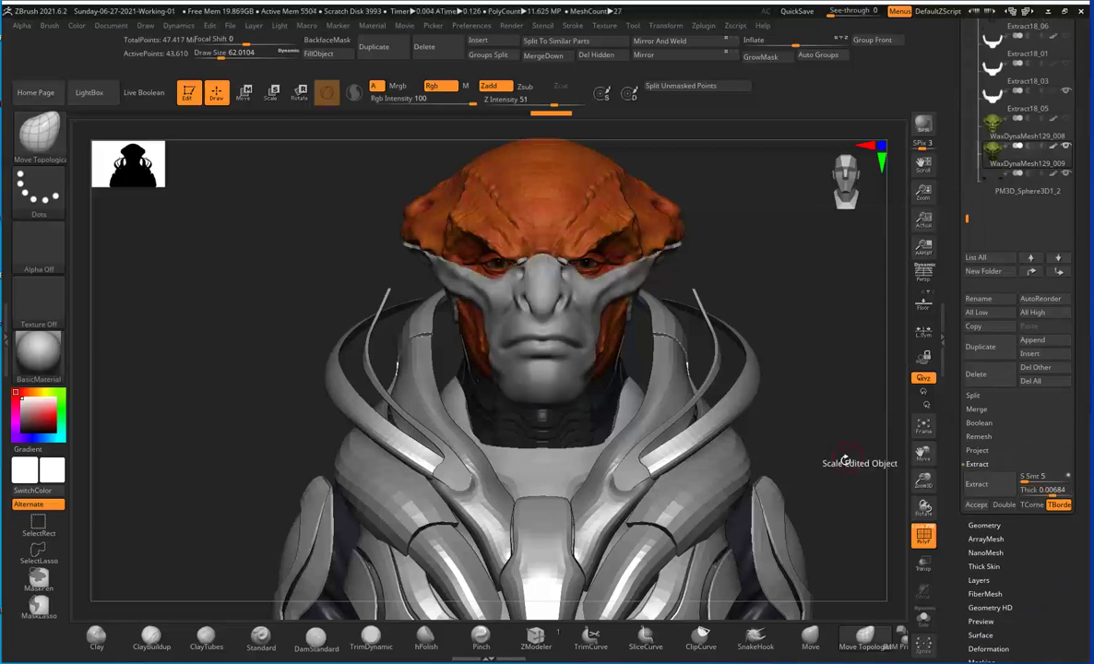
Step: Preview a thinner shell and accept it as the new Extract4 mask subtool
left_click(991, 492)
left_click(984, 504)
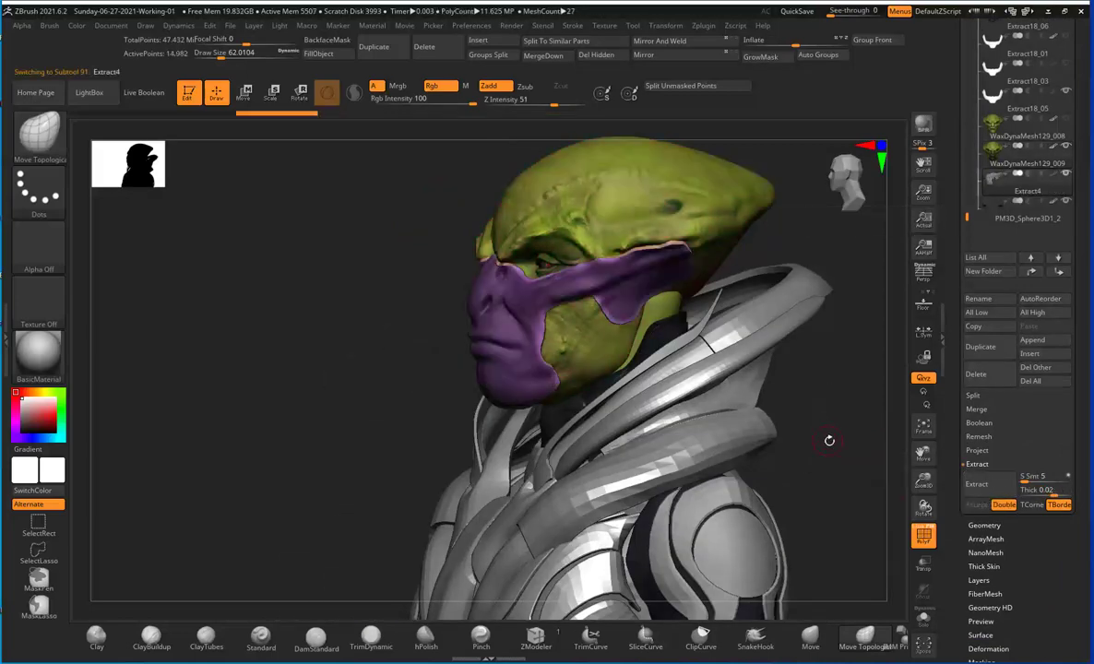
left_click_drag(766, 410, 872, 454, "shift")
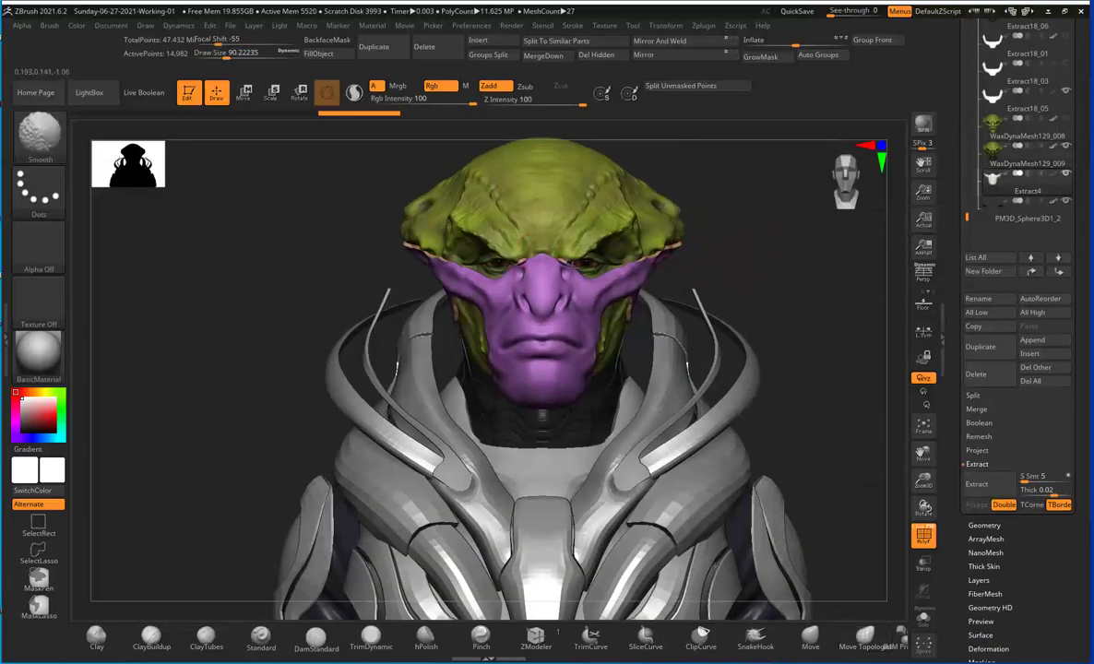
left_click_drag(526, 258, 739, 238)
mouse_move(709, 280)
left_mouse_down("shift")
mouse_move(623, 317)
mouse_move(630, 303)
left_mouse_up("shift")
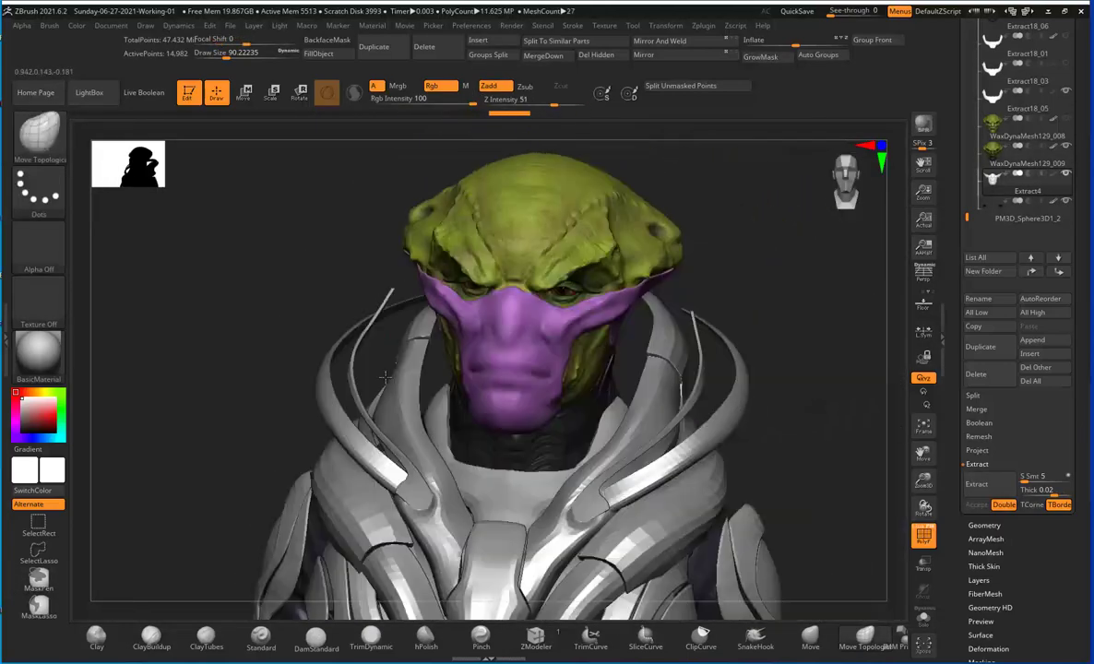
Step: Enable DynaMesh on the new lower-face mask piece under Geometry
key("s")
left_click_drag(572, 334, 602, 318)
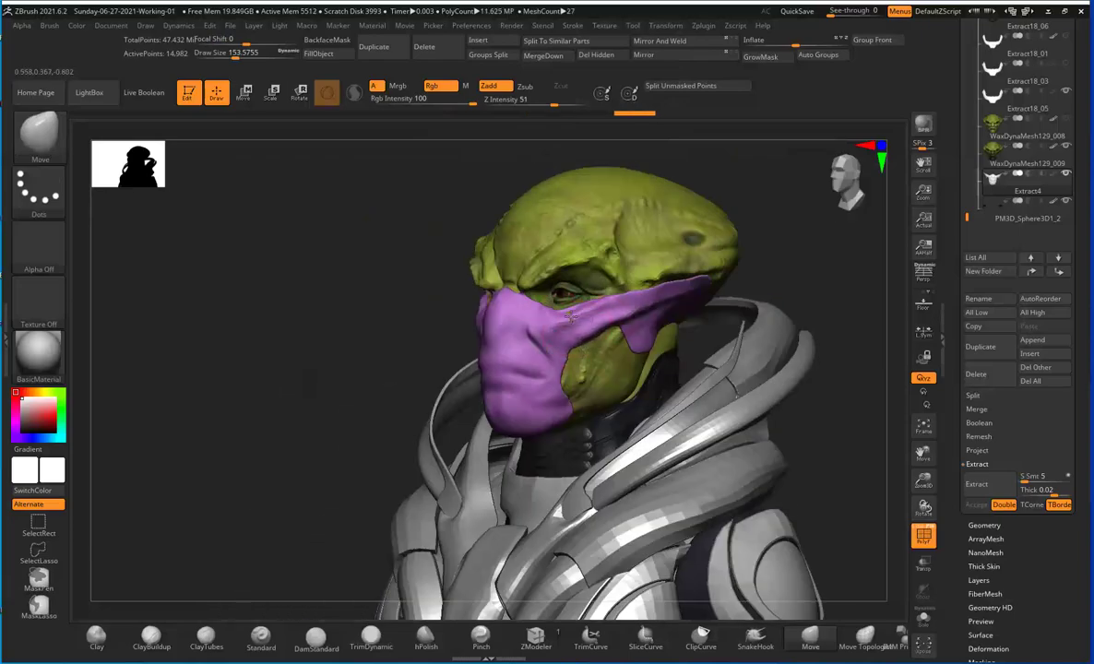
left_click(984, 525)
left_click(982, 376)
left_click(982, 155)
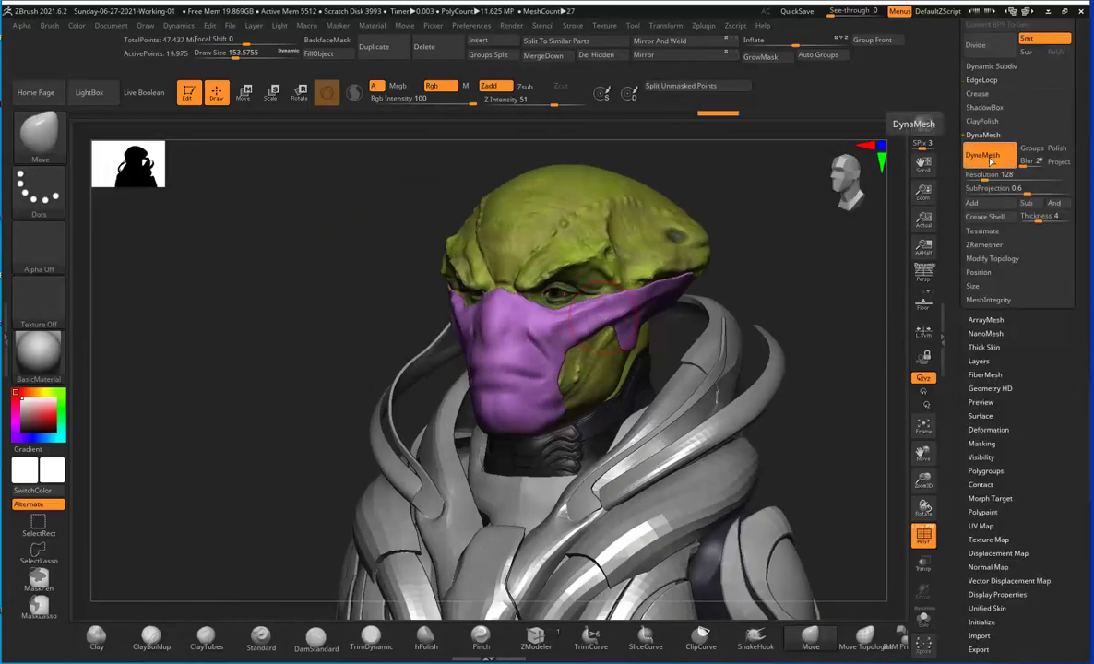
mouse_move(276, 231)
left_mouse_down()
mouse_move(446, 177)
mouse_move(750, 274)
mouse_move(442, 321)
left_mouse_up()
Step: Shape the mask with ClayBuildup and Move, toggling Transp to see the head beneath
key("b")
key("c")
key("b")
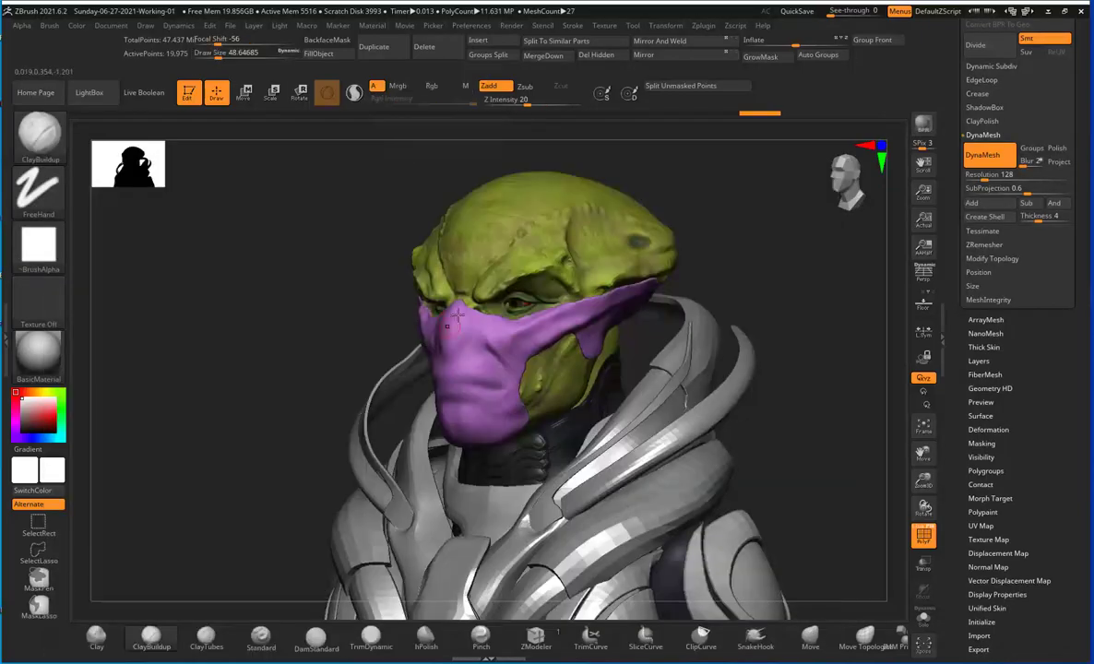
left_click_drag(756, 277, 720, 240)
mouse_move(830, 221)
left_mouse_down()
mouse_move(770, 215)
mouse_move(737, 231)
left_mouse_up()
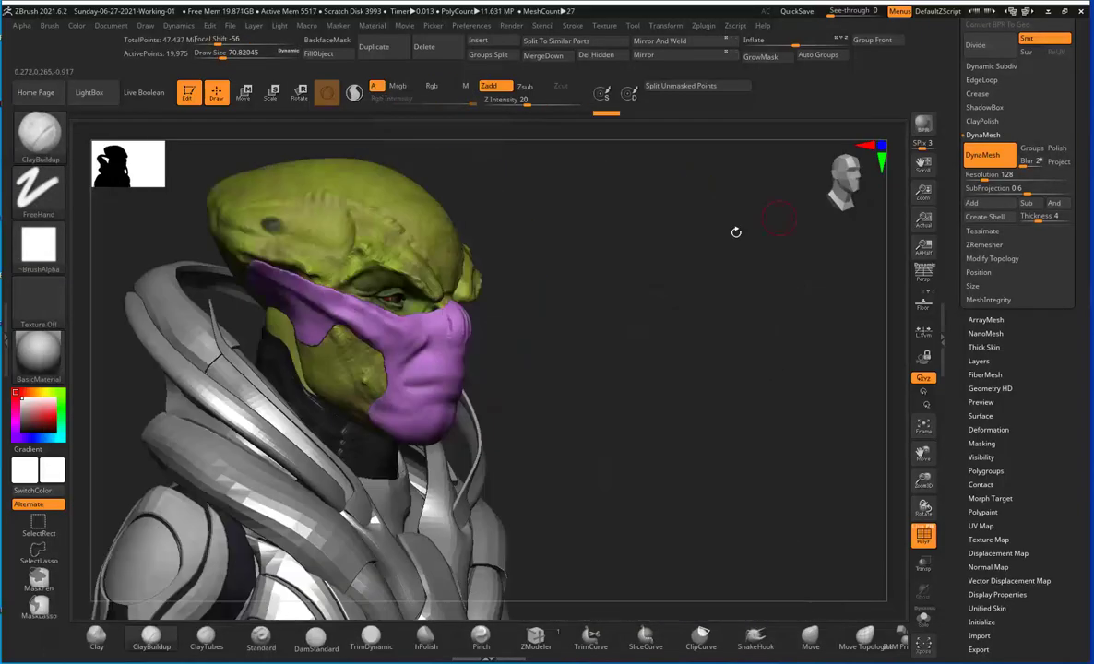
left_click(924, 563)
left_click_drag(812, 415, 488, 288)
key("b")
key("m")
key("v")
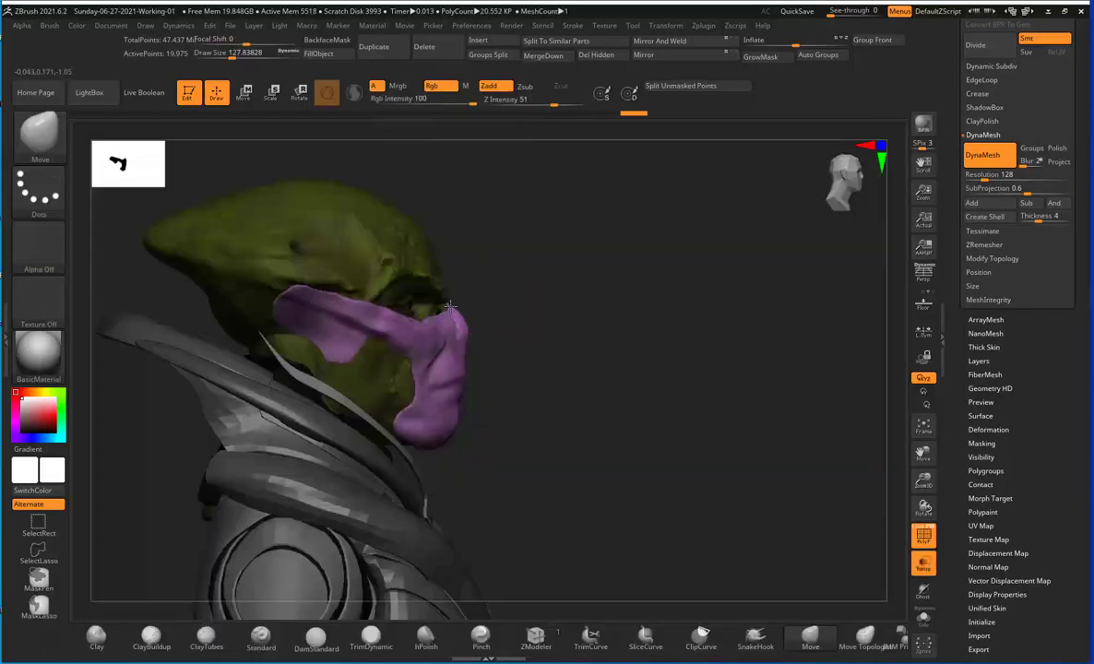
left_click_drag(470, 334, 701, 350, "shift")
left_click(924, 562)
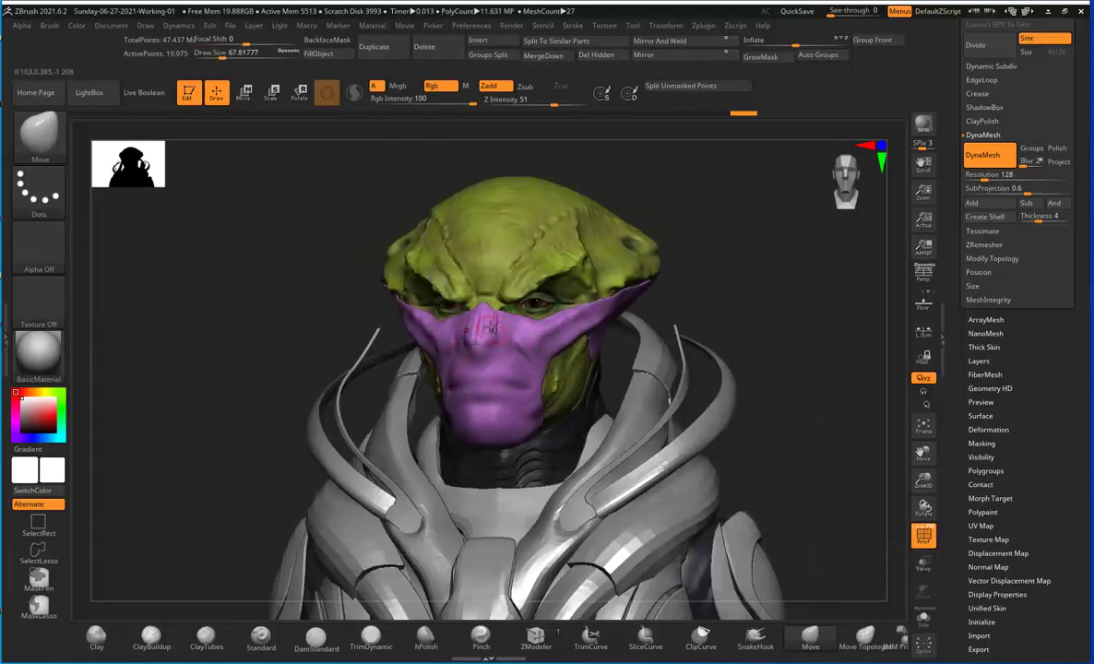
Step: Build up the mask further with ClayBuildup and check it against the whole upper body
key("b")
key("c")
key("b")
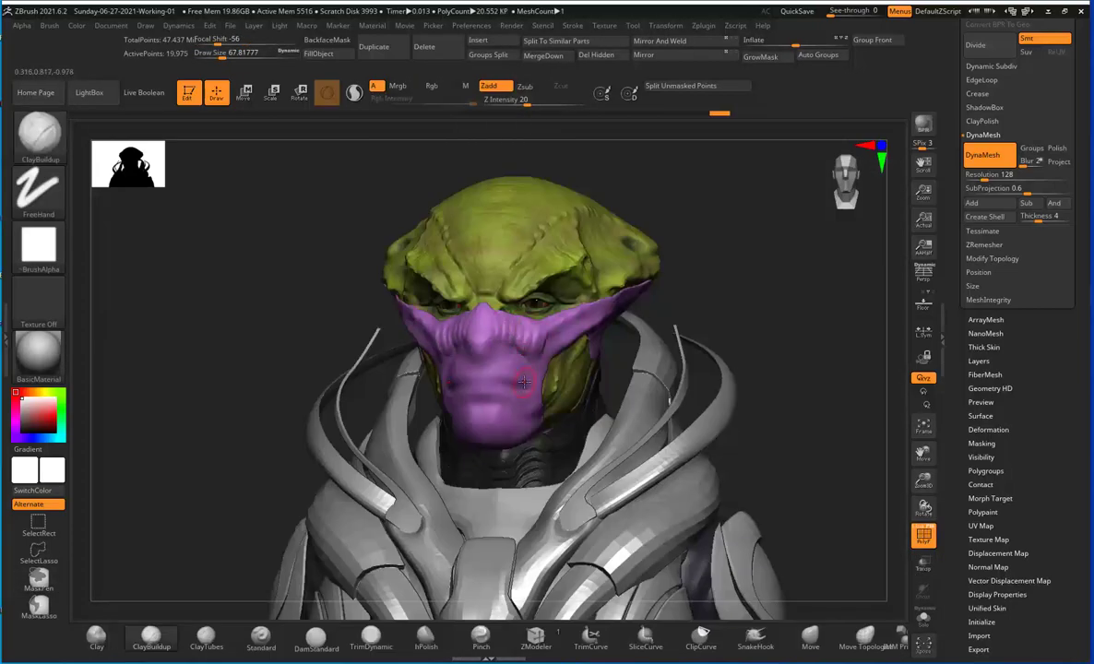
left_click_drag(523, 382, 499, 331)
right_click_drag(499, 341, 655, 295)
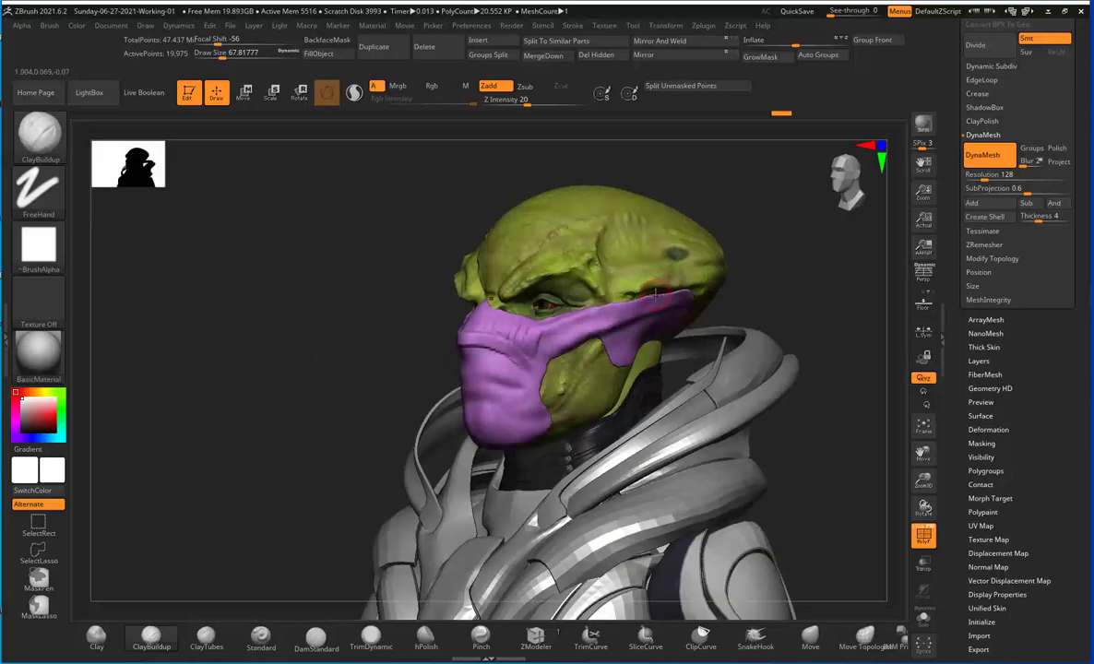
right_click_drag(571, 320, 610, 347, "ctrl")
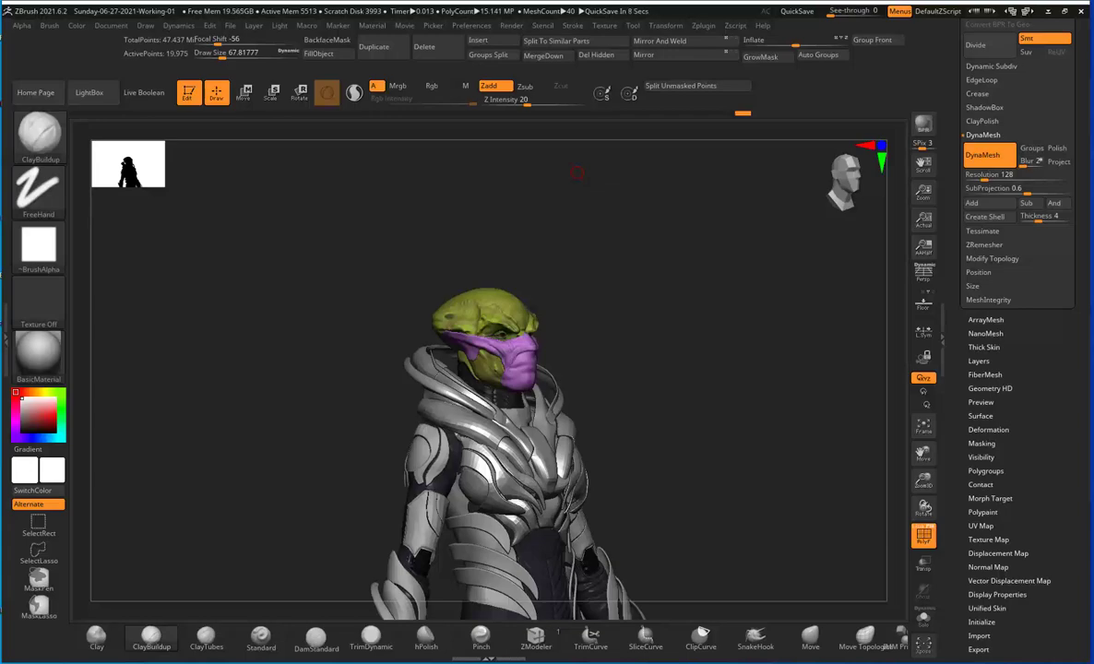
mouse_move(576, 172)
left_mouse_down()
mouse_move(451, 293)
mouse_move(643, 372)
mouse_move(583, 382)
left_mouse_up()
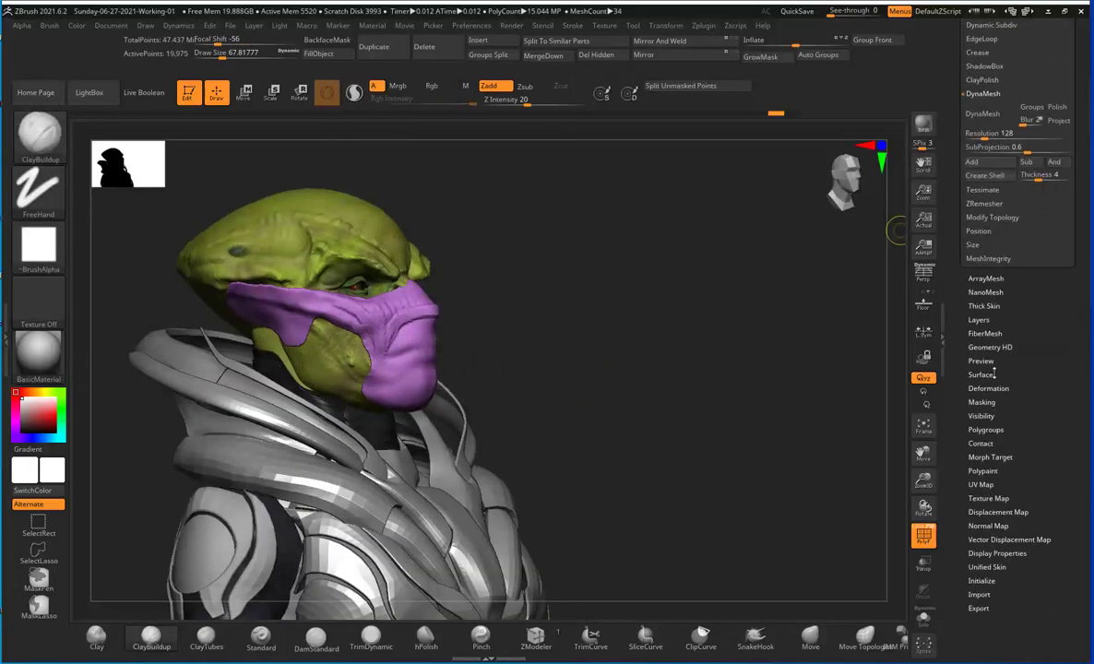
Step: Carve sharp crease lines into the purple mask with DamStandard, checking it from every side
left_click(988, 430)
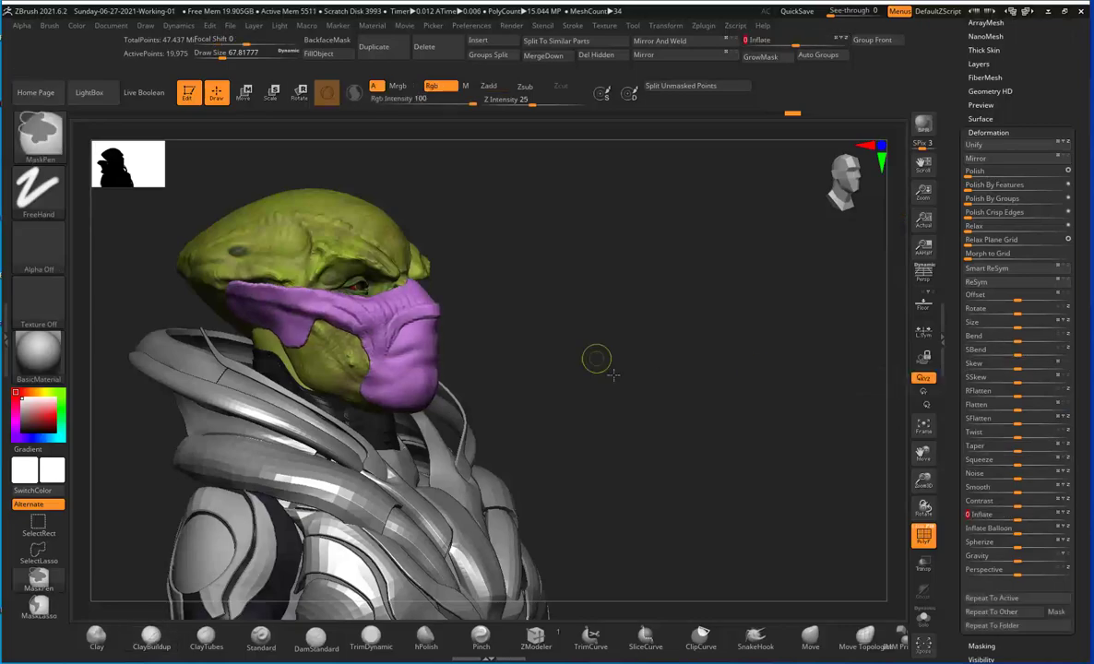
mouse_move(593, 356)
left_mouse_down()
mouse_move(709, 293)
mouse_move(533, 273)
mouse_move(719, 229)
left_mouse_up()
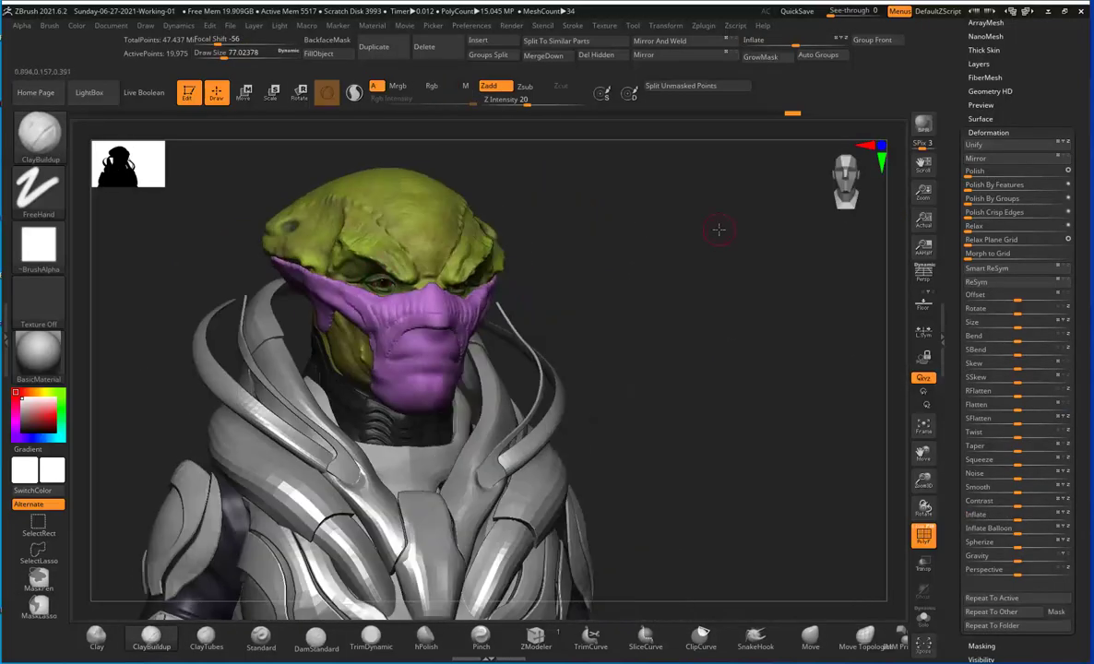
mouse_move(616, 239)
left_mouse_down()
mouse_move(522, 286)
mouse_move(593, 320)
mouse_move(536, 313)
left_mouse_up()
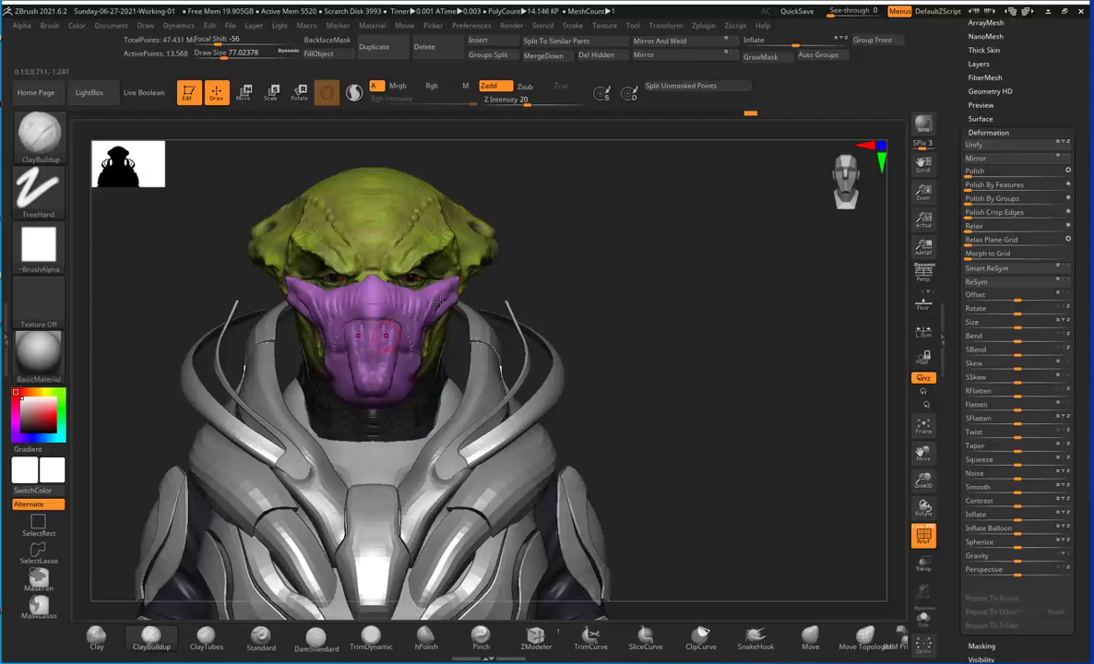
mouse_move(441, 301)
left_mouse_down()
mouse_move(665, 267)
mouse_move(537, 344)
mouse_move(487, 305)
mouse_move(553, 276)
left_mouse_up()
key("b")
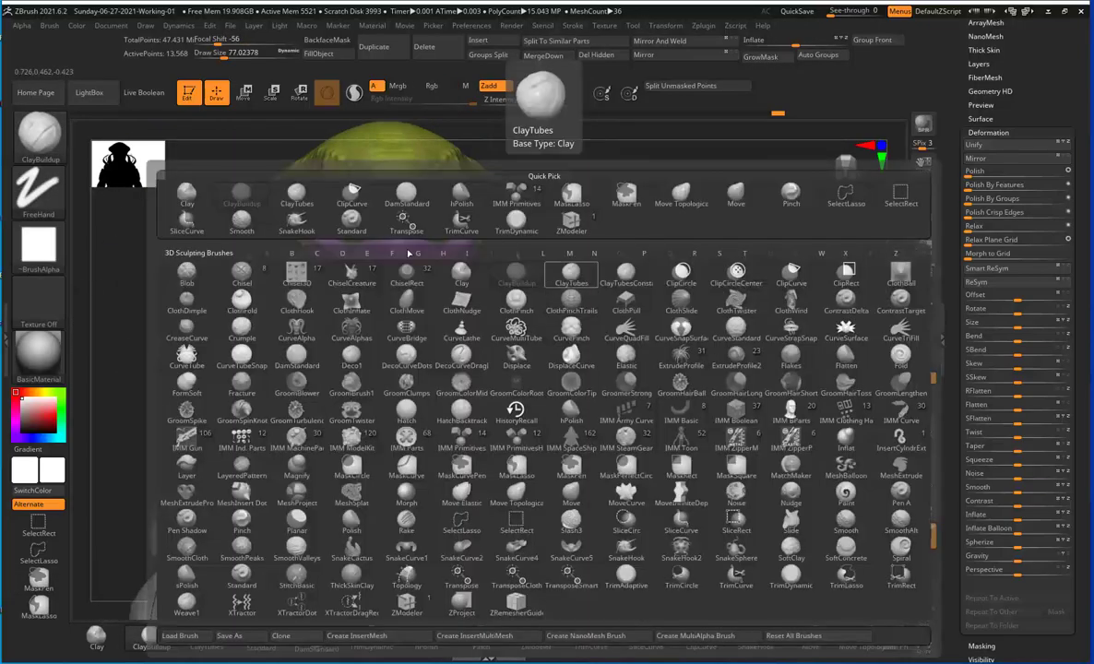
left_click(356, 287)
mouse_move(412, 271)
left_mouse_down()
mouse_move(301, 310)
mouse_move(453, 303)
left_mouse_up()
scroll(453, 300, "up", 5)
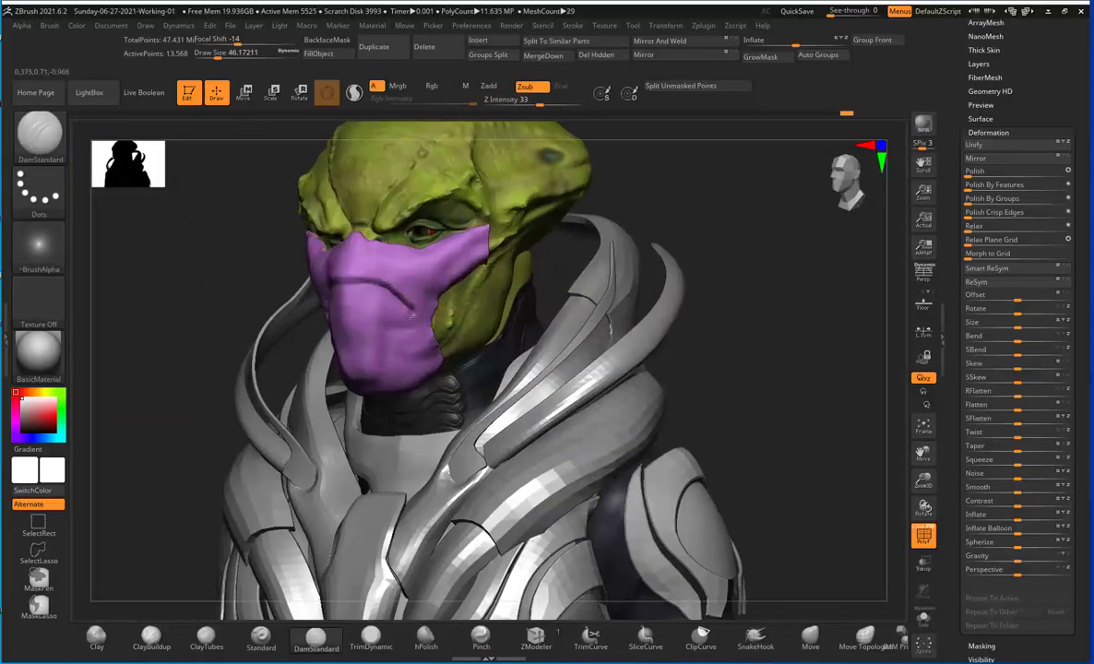
scroll(691, 215, "down", 3)
scroll(601, 239, "up", 2)
left_click_drag(601, 239, 603, 252)
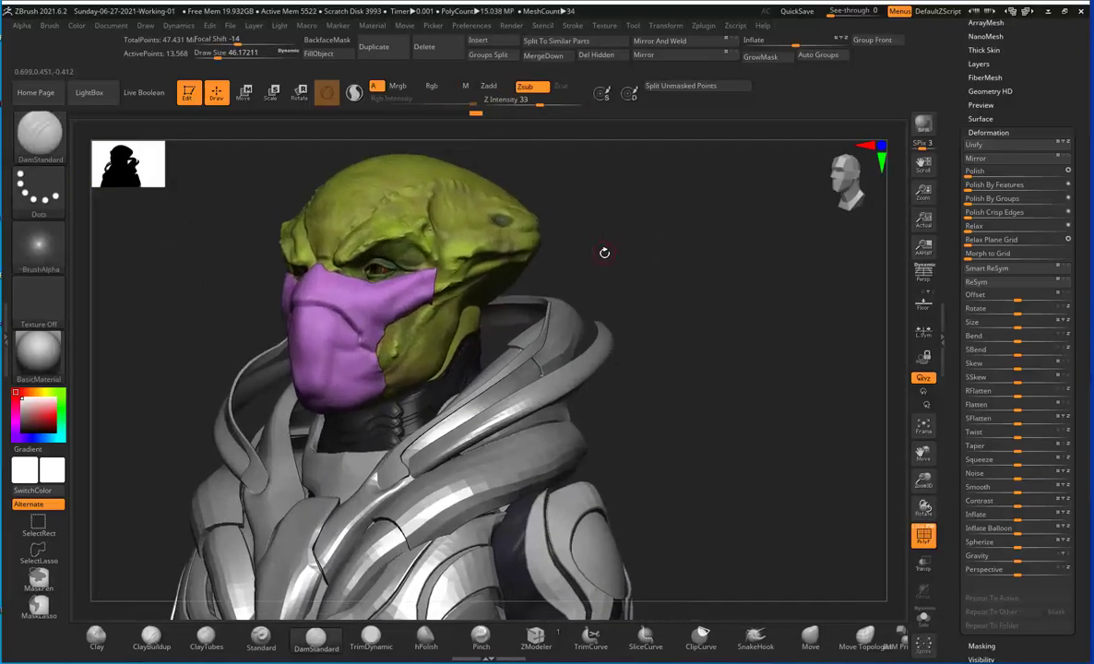
scroll(603, 252, "up", 3)
Step: Flatten the mask surface with TrimDynamic, then push its form with the Move brush
key("b")
left_click(439, 189)
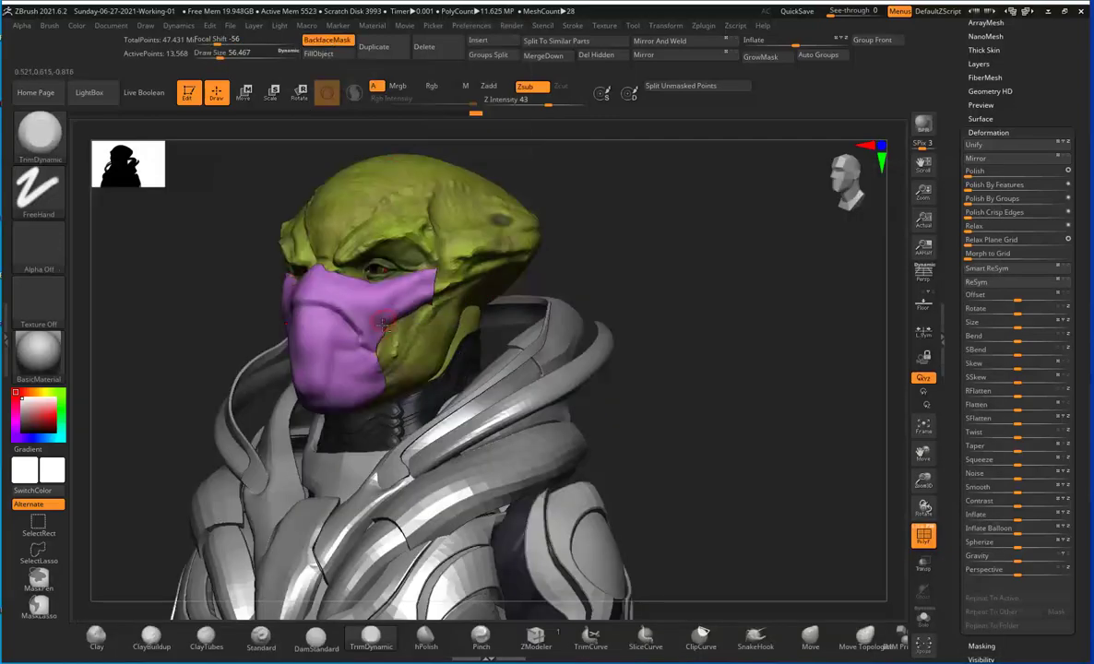
left_click_drag(590, 304, 642, 235)
left_click_drag(569, 273, 454, 234)
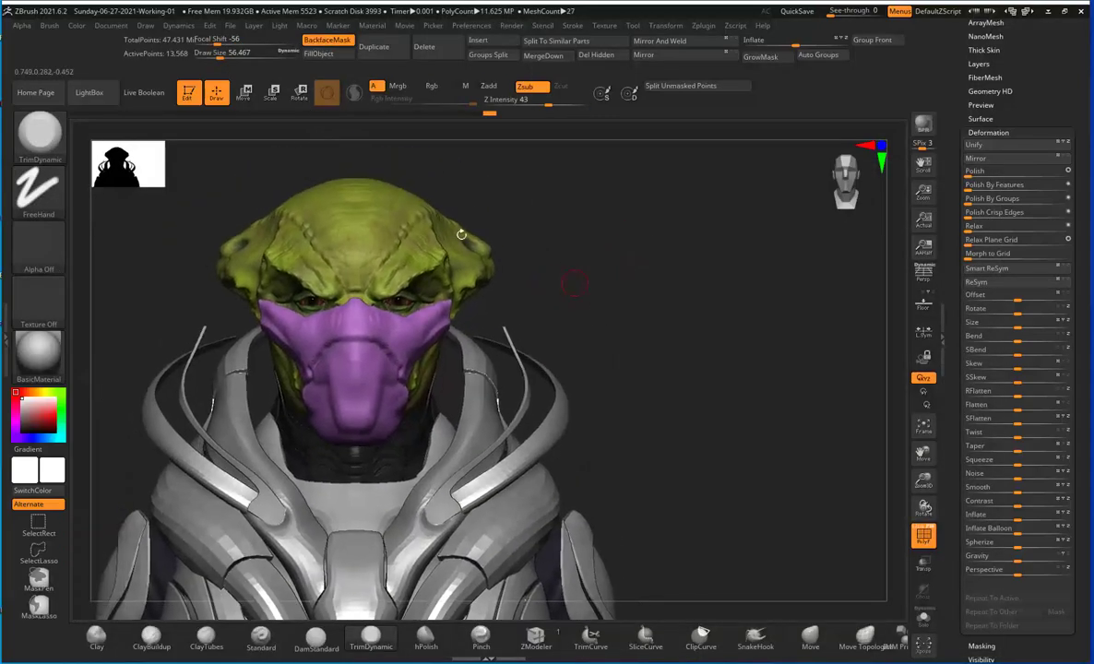
key("b")
key("m")
key("v")
key("s")
left_click_drag(432, 312, 544, 319)
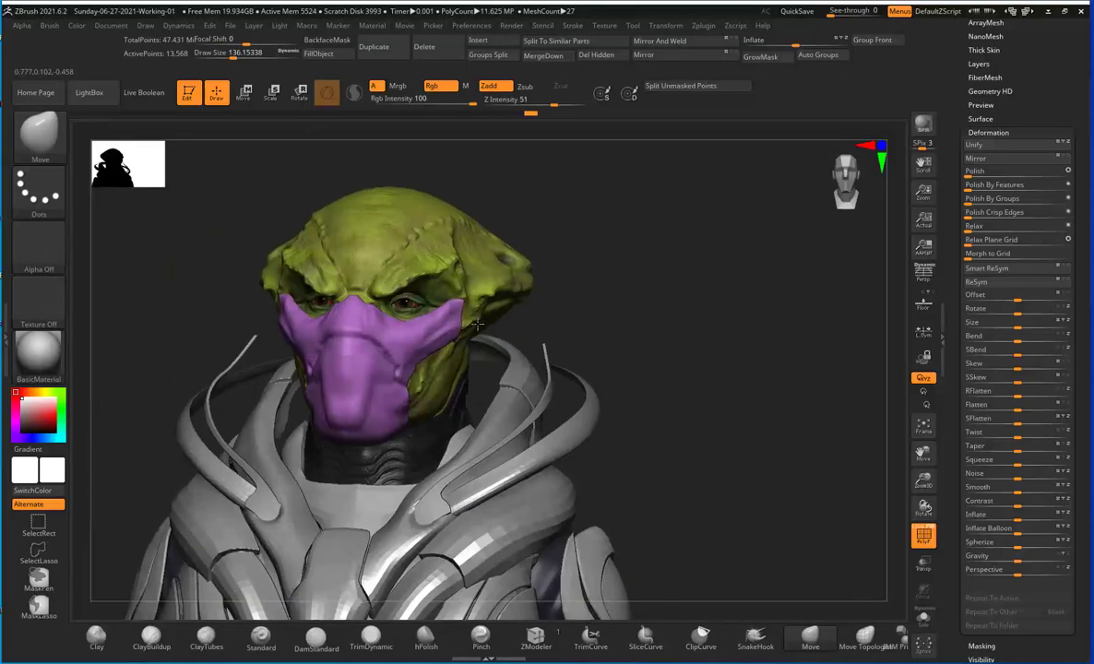
Step: Build up the raised muzzle ridge with ClayBuildup, orbiting the bust to inspect the form
key("b")
key("t")
key("d")
key("b")
key("c")
key("b")
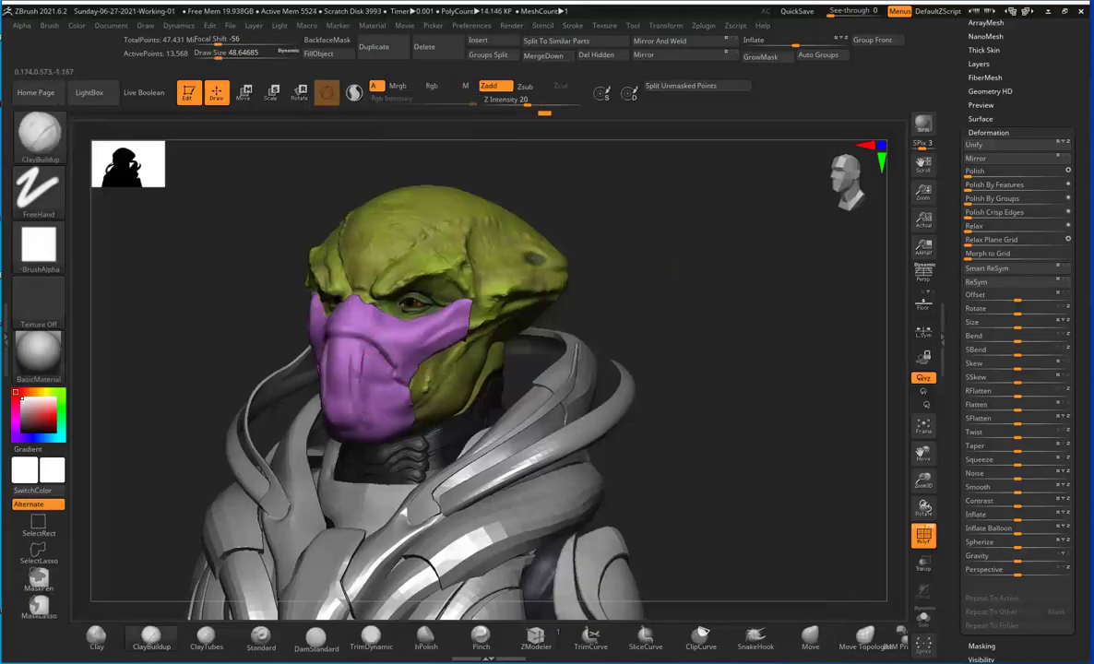
left_click_drag(692, 290, 464, 325, "alt")
key("f")
mouse_move(527, 283)
left_mouse_down()
mouse_move(553, 290)
mouse_move(627, 253)
mouse_move(335, 290)
left_mouse_up()
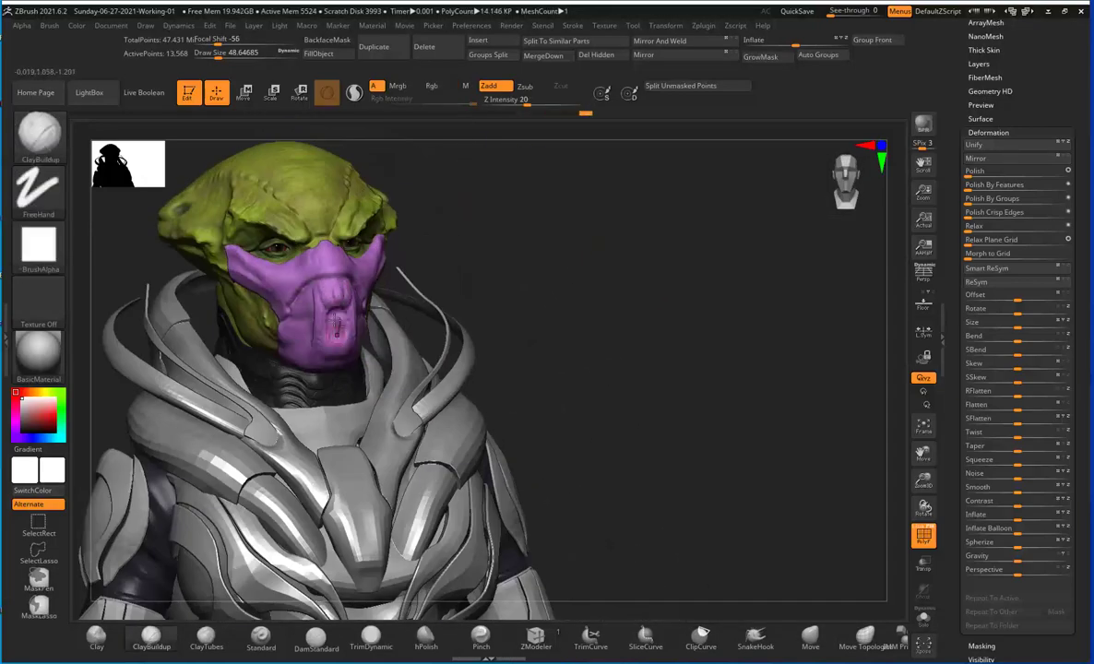
mouse_move(338, 331)
left_mouse_down()
mouse_move(367, 300)
mouse_move(593, 264)
mouse_move(535, 320)
mouse_move(384, 307)
left_mouse_up()
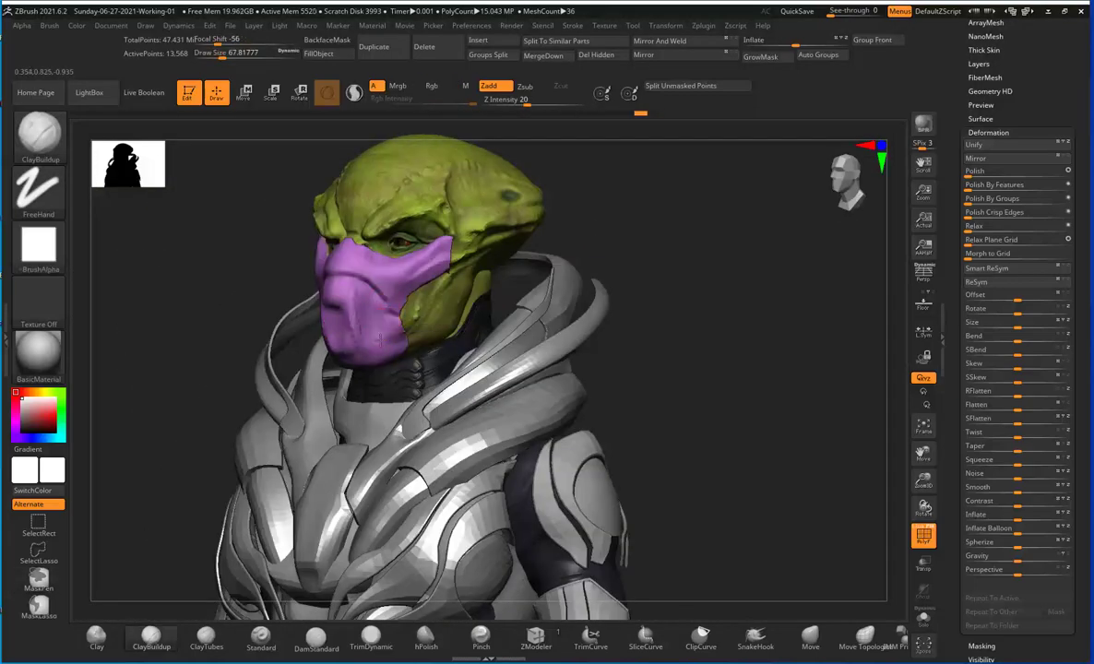
mouse_move(721, 257)
left_mouse_down()
mouse_move(629, 203)
mouse_move(464, 330)
mouse_move(457, 318)
mouse_move(471, 305)
mouse_move(447, 287)
mouse_move(460, 300)
left_mouse_up()
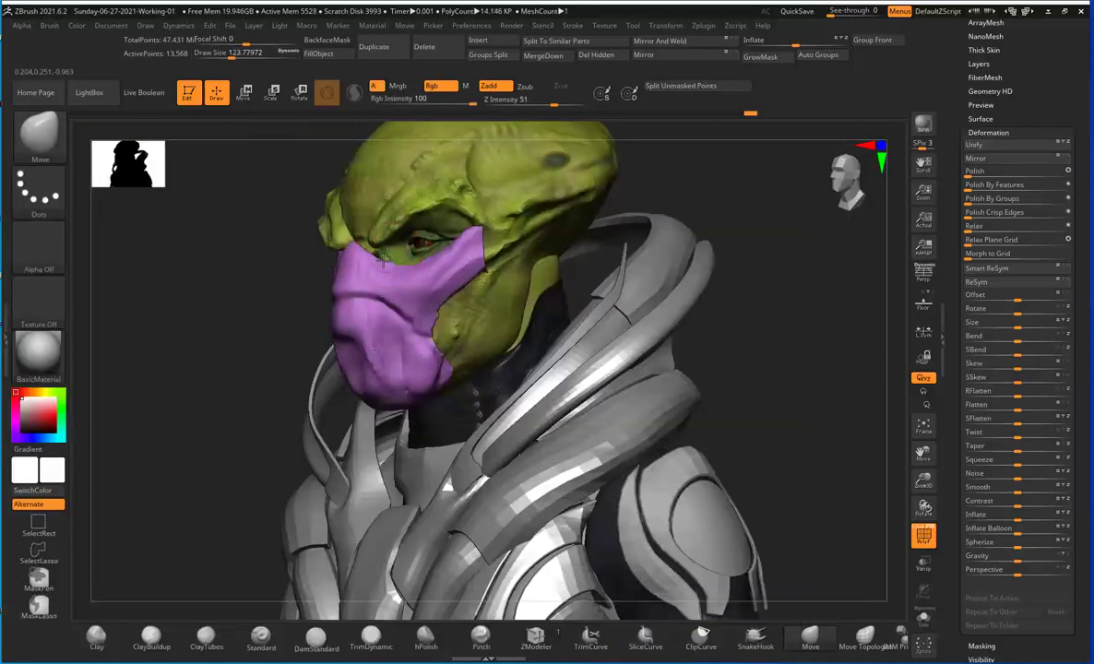
left_click_drag(383, 261, 670, 301)
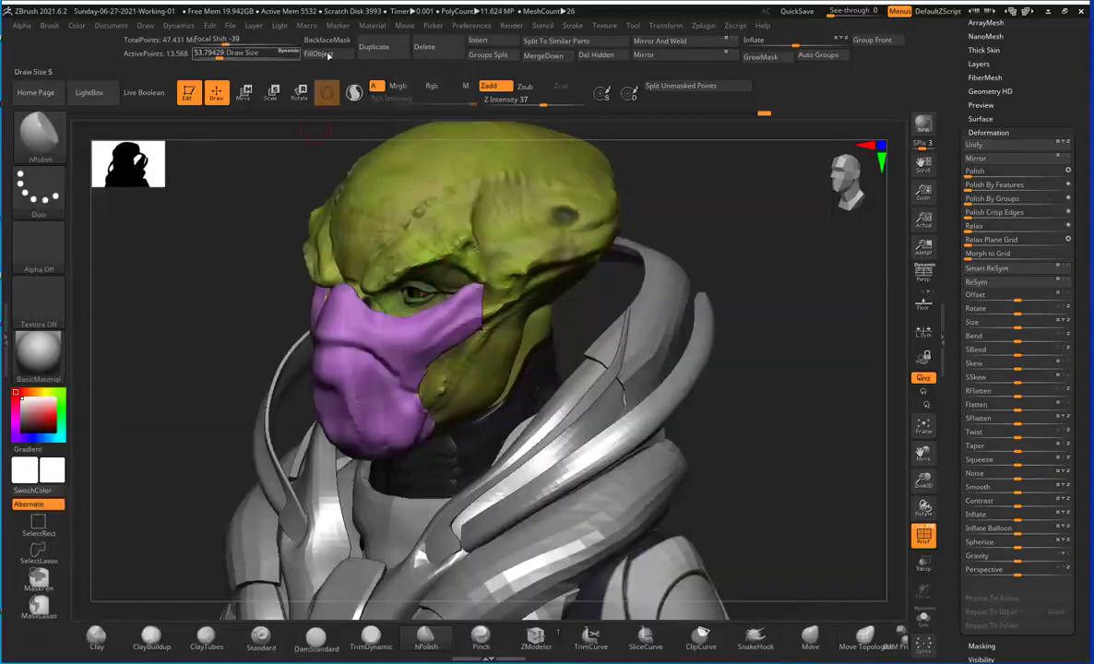
mouse_move(383, 323)
left_mouse_down()
mouse_move(627, 259)
mouse_move(488, 335)
mouse_move(321, 367)
left_mouse_up()
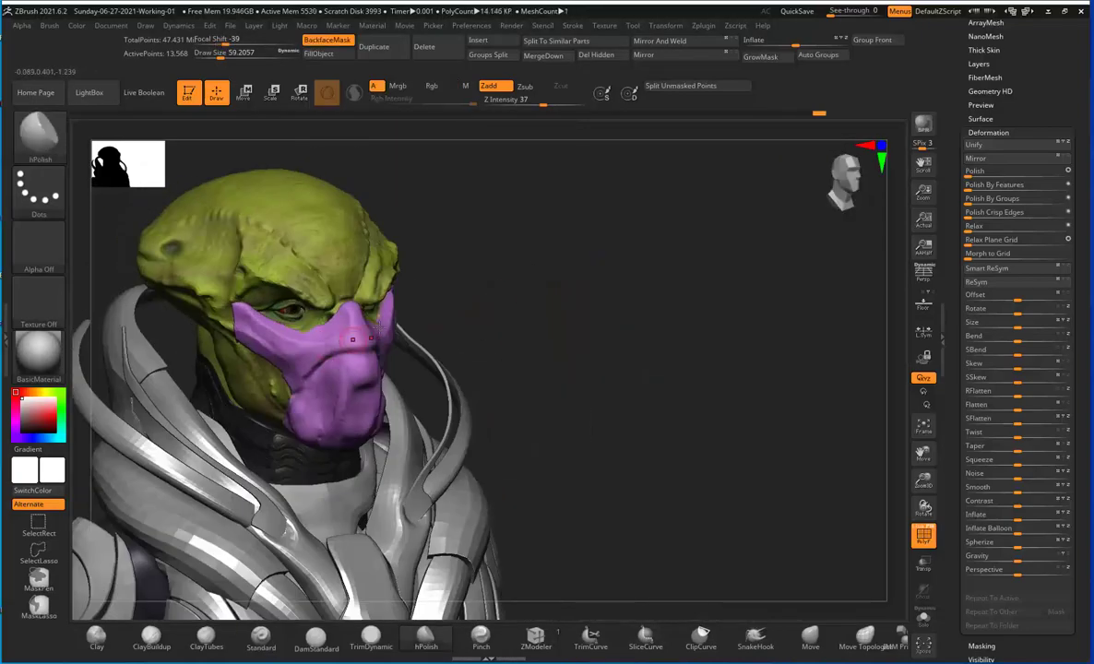
mouse_move(490, 309)
left_mouse_down()
mouse_move(518, 325)
mouse_move(497, 296)
left_mouse_up()
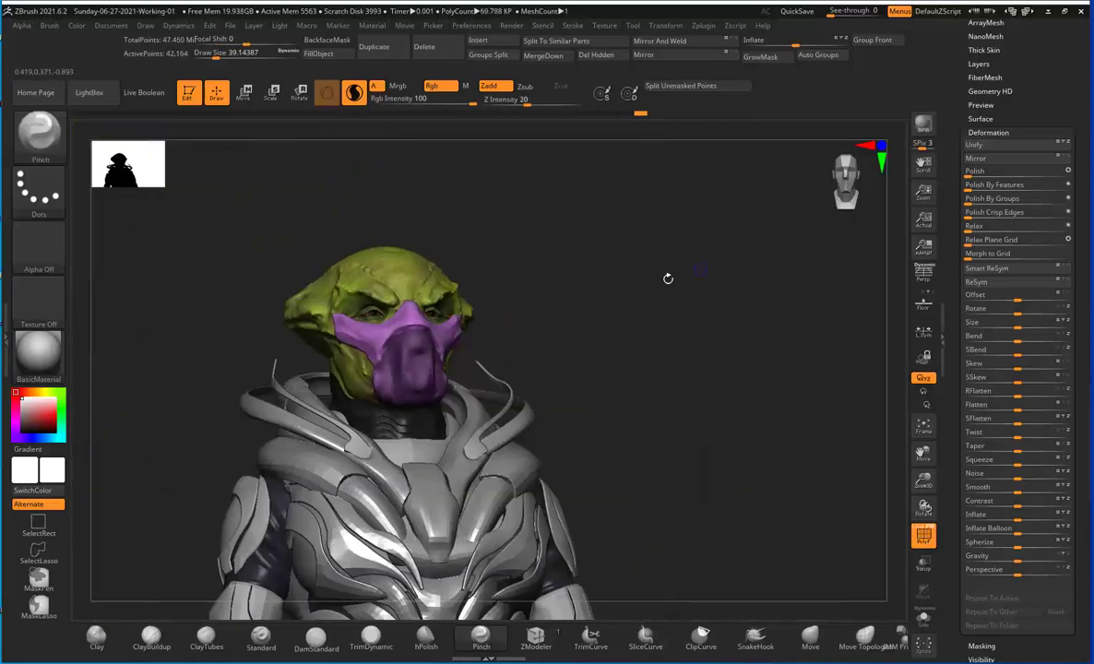
Step: Trim the face mask into flat panel plates with TrimDynamic and apply the Metal 01 material
key("s")
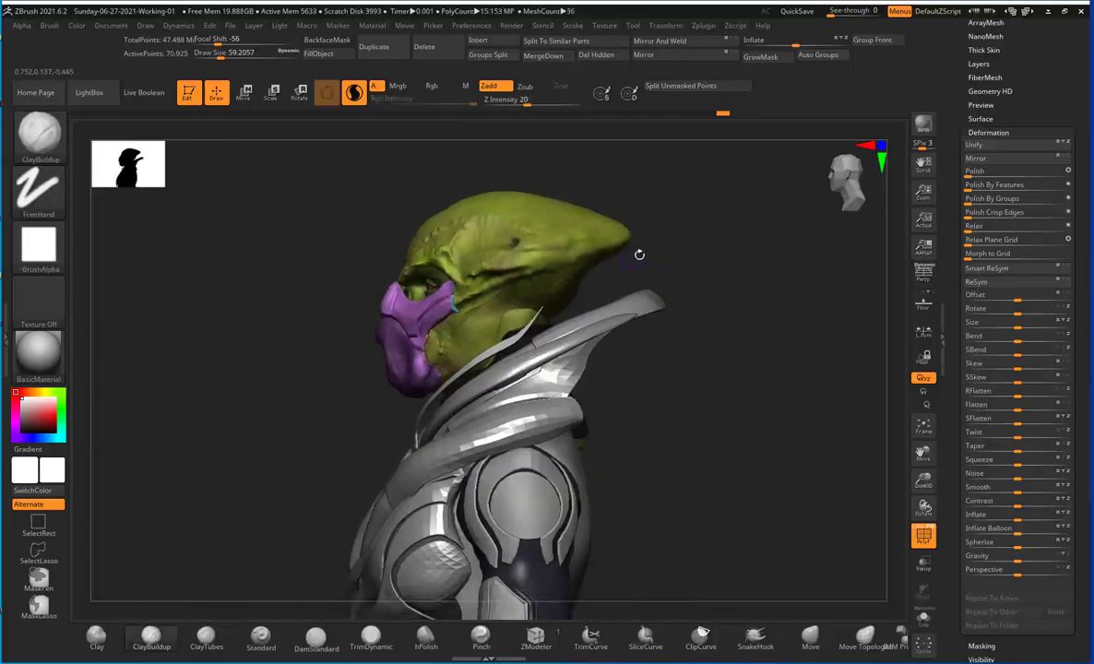
key("b")
key("t")
key("d")
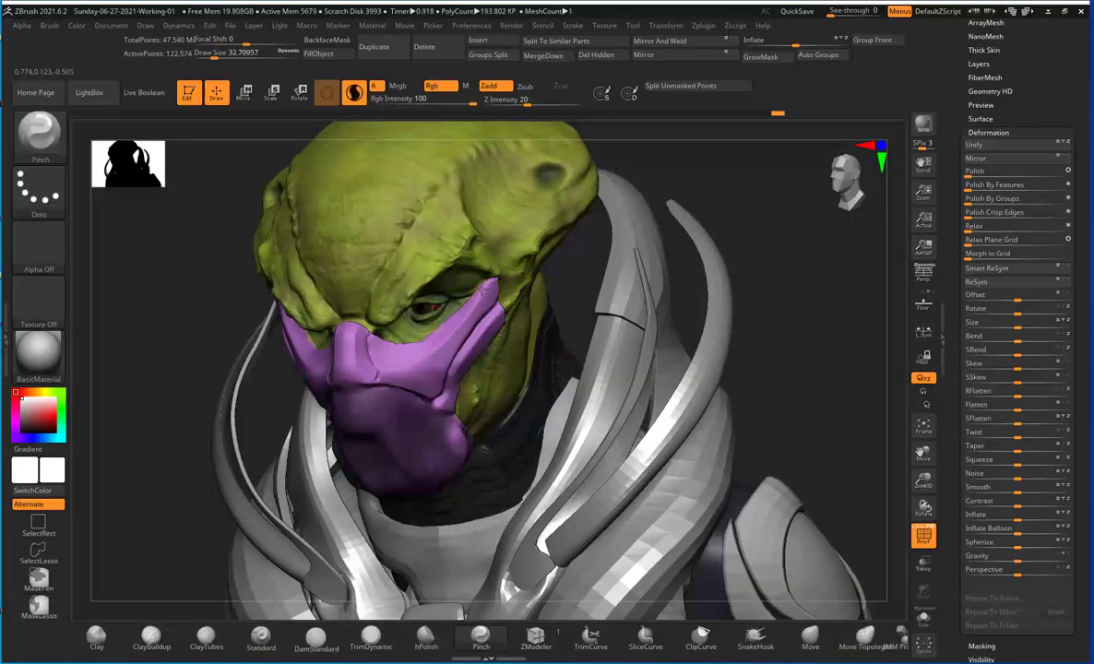
left_click_drag(481, 289, 459, 327)
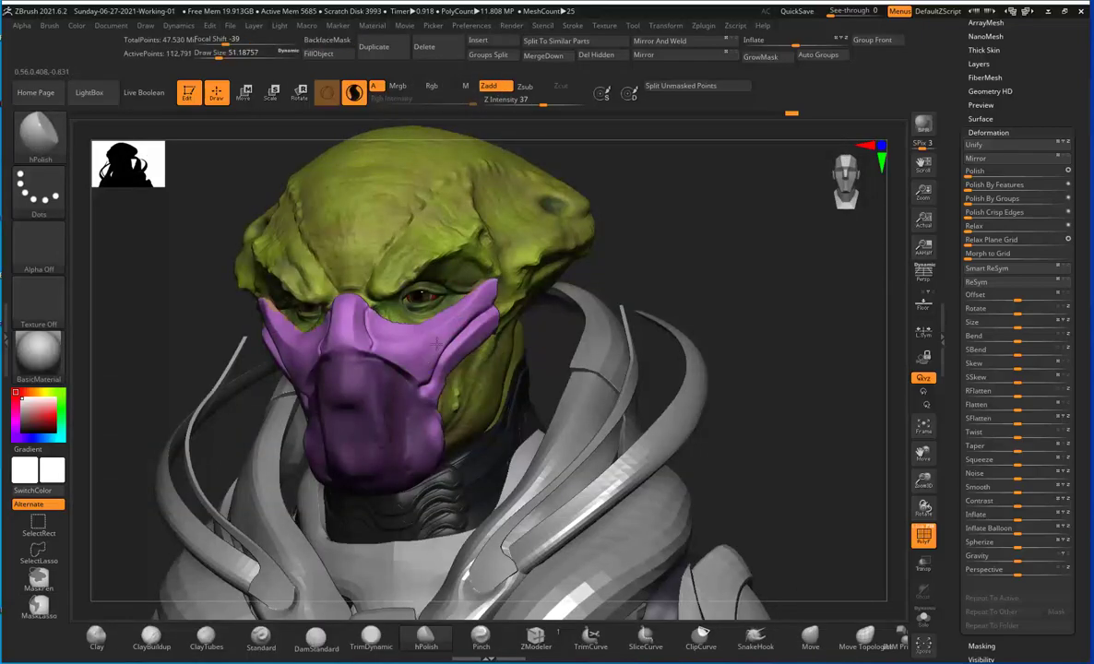
left_click_drag(423, 353, 536, 273)
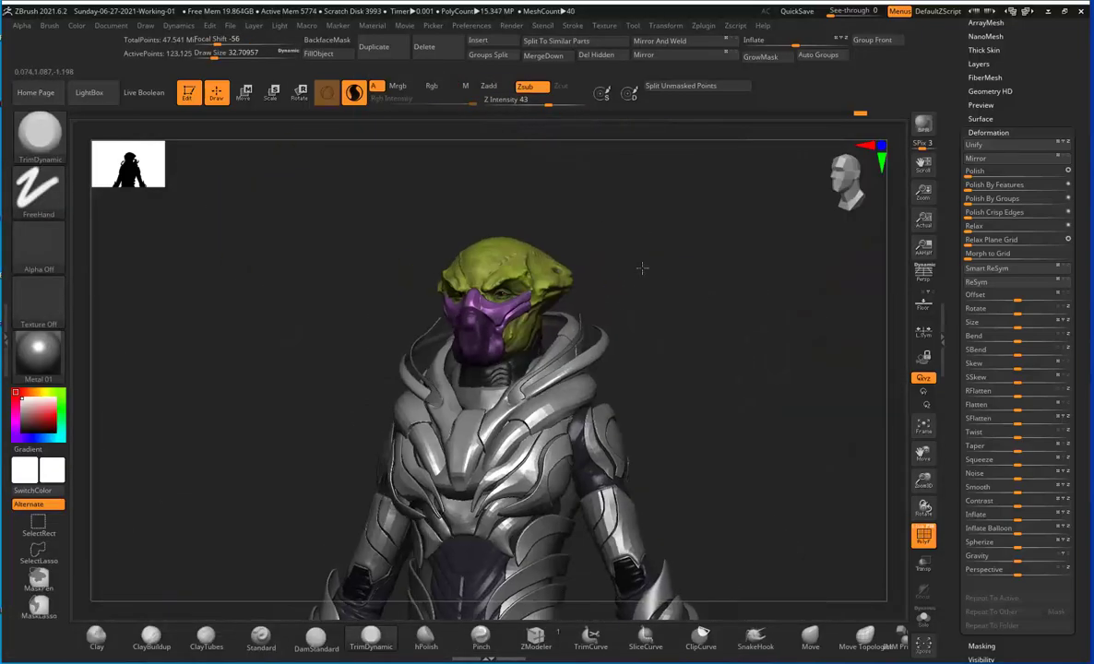
Step: Nudge the metallic face mask's shape with the Move brush from several angles, then pick ClayBuildup
mouse_move(642, 268)
left_mouse_down()
mouse_move(654, 298)
mouse_move(625, 288)
mouse_move(650, 264)
mouse_move(661, 294)
mouse_move(609, 250)
left_mouse_up()
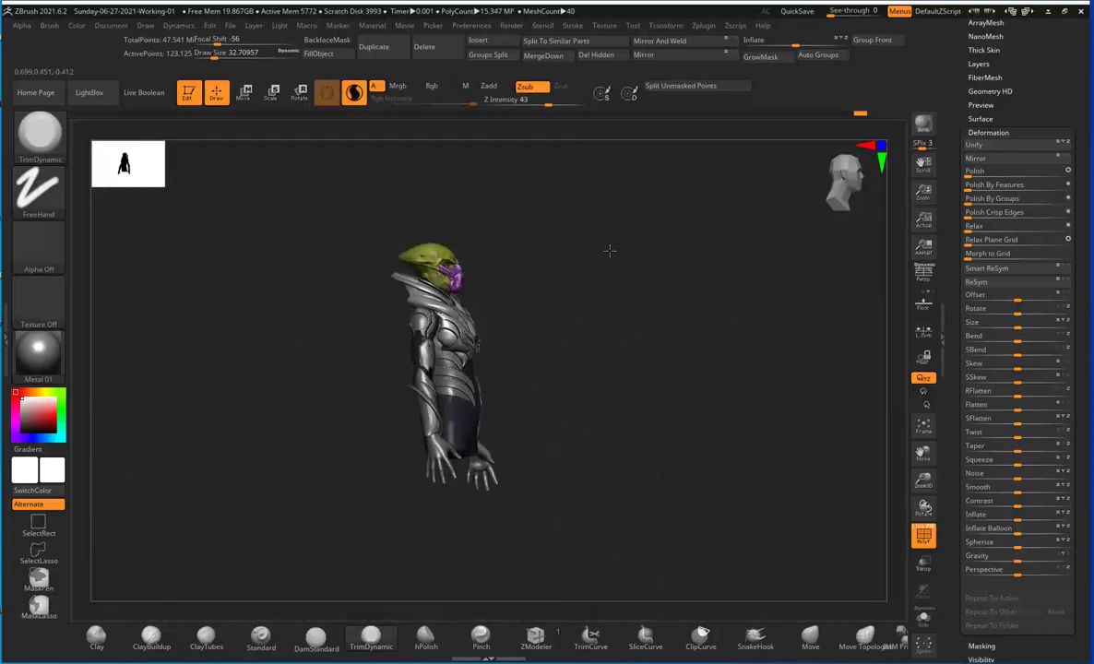
mouse_move(924, 577)
left_mouse_down()
mouse_move(638, 507)
mouse_move(694, 232)
mouse_move(569, 261)
mouse_move(571, 246)
mouse_move(439, 287)
left_mouse_up()
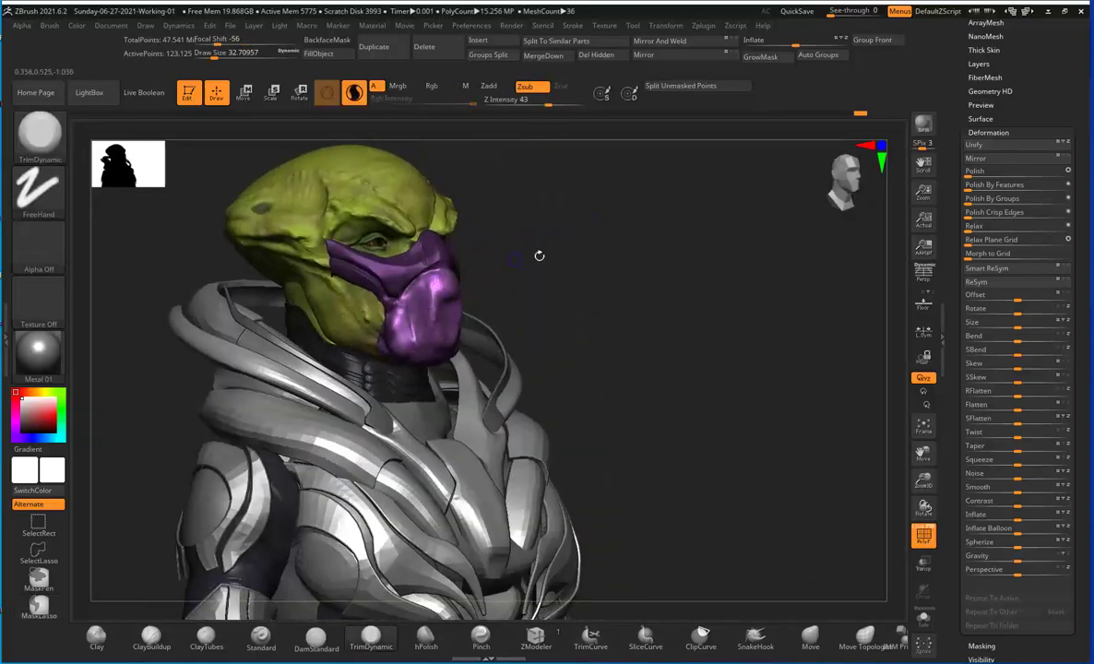
mouse_move(540, 256)
left_mouse_down()
mouse_move(425, 244)
mouse_move(386, 286)
mouse_move(376, 201)
mouse_move(536, 215)
left_mouse_up()
key("b")
key("m")
key("v")
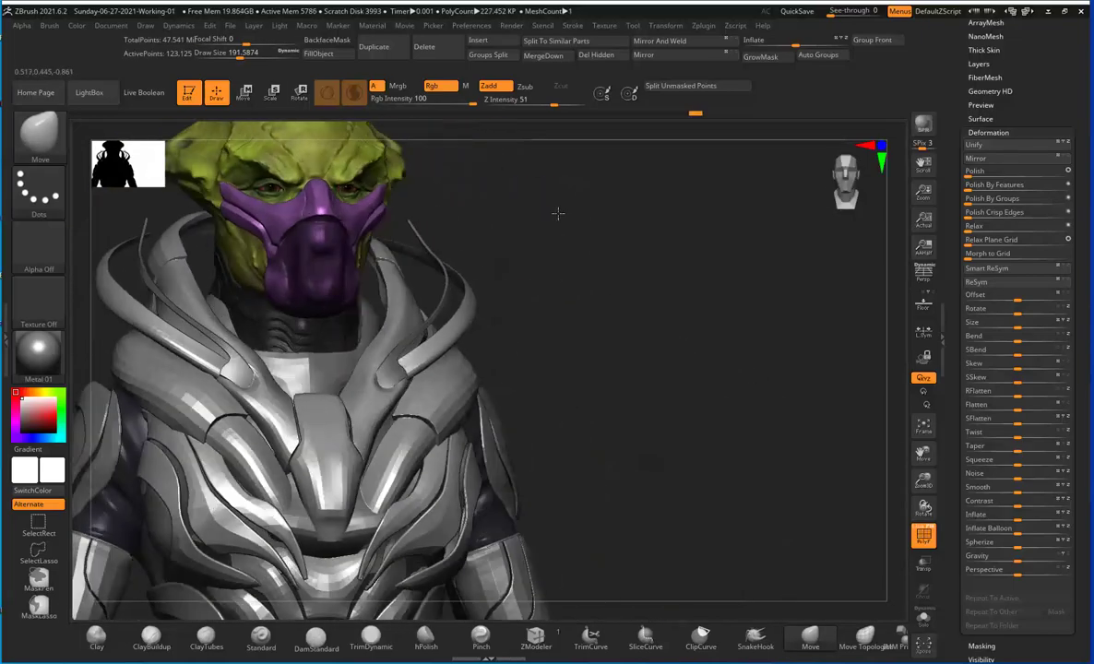
key("f")
mouse_move(464, 259)
left_mouse_down()
mouse_move(544, 259)
mouse_move(456, 310)
mouse_move(613, 241)
mouse_move(398, 291)
mouse_move(710, 207)
mouse_move(582, 274)
mouse_move(489, 253)
mouse_move(743, 208)
left_mouse_up()
key("b")
key("c")
key("b")
Step: Recolour the face mask grey and build up its plates with ClayBuildup
key("s")
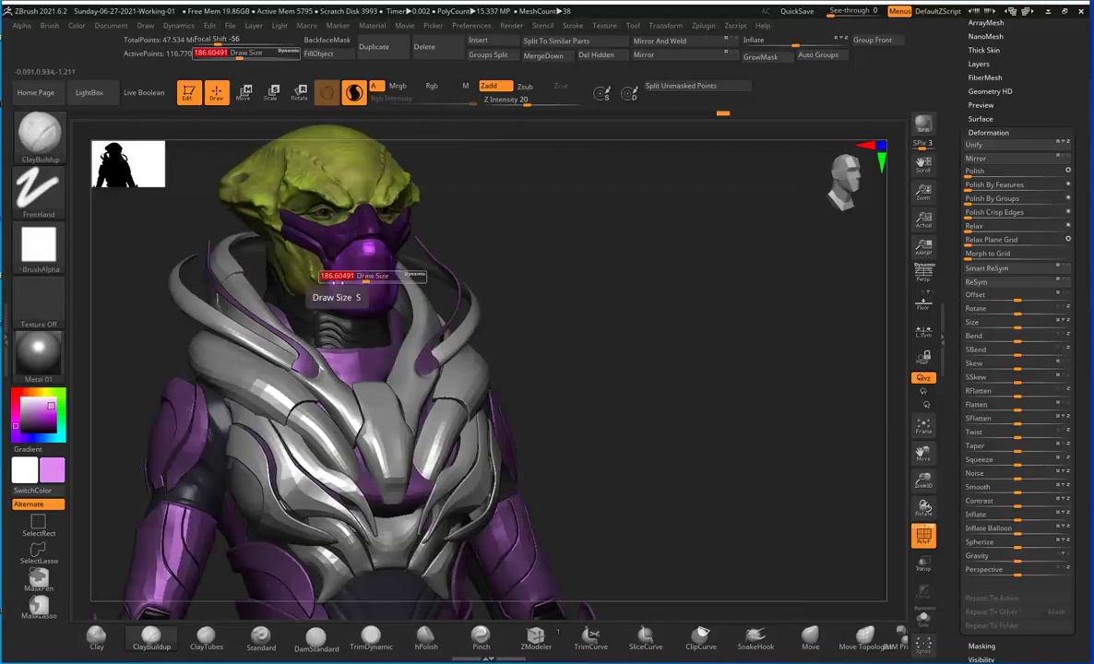
left_click_drag(360, 282, 351, 259)
key("s")
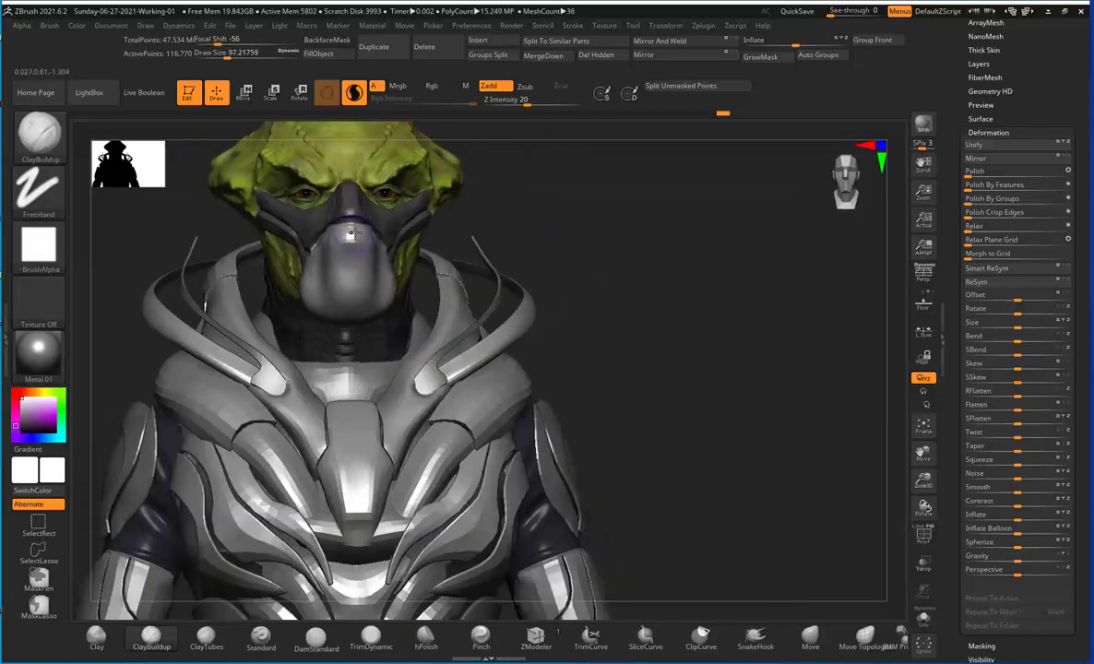
key("ctrl")
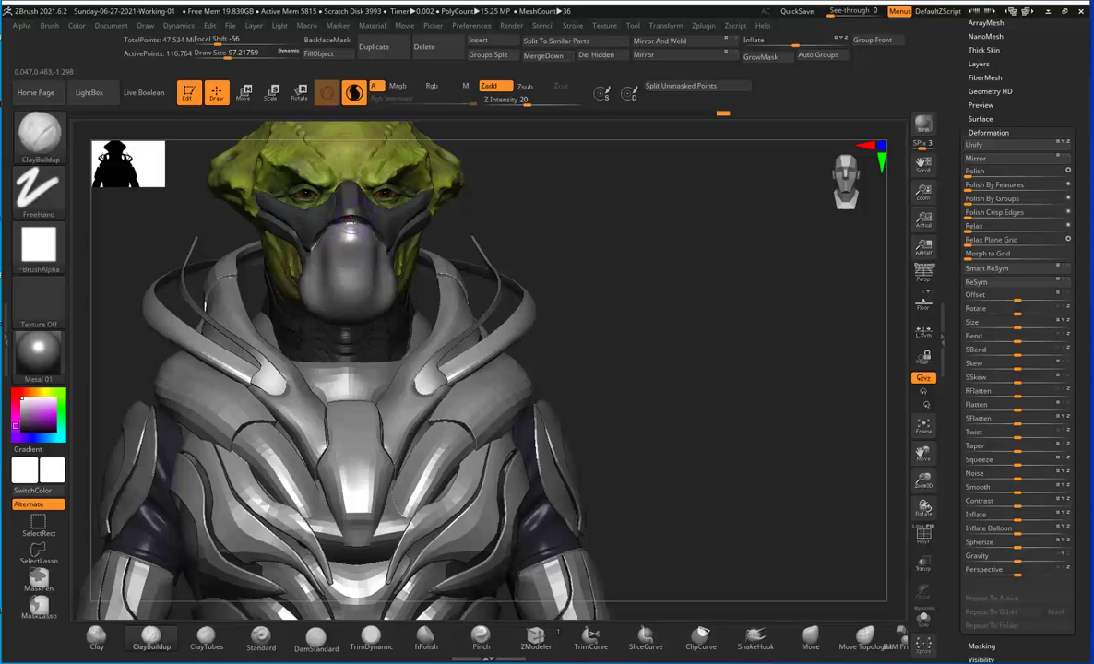
mouse_move(313, 149)
right_mouse_down()
mouse_move(367, 251)
mouse_move(577, 242)
mouse_move(396, 249)
right_mouse_up()
right_click_drag(660, 219, 552, 263)
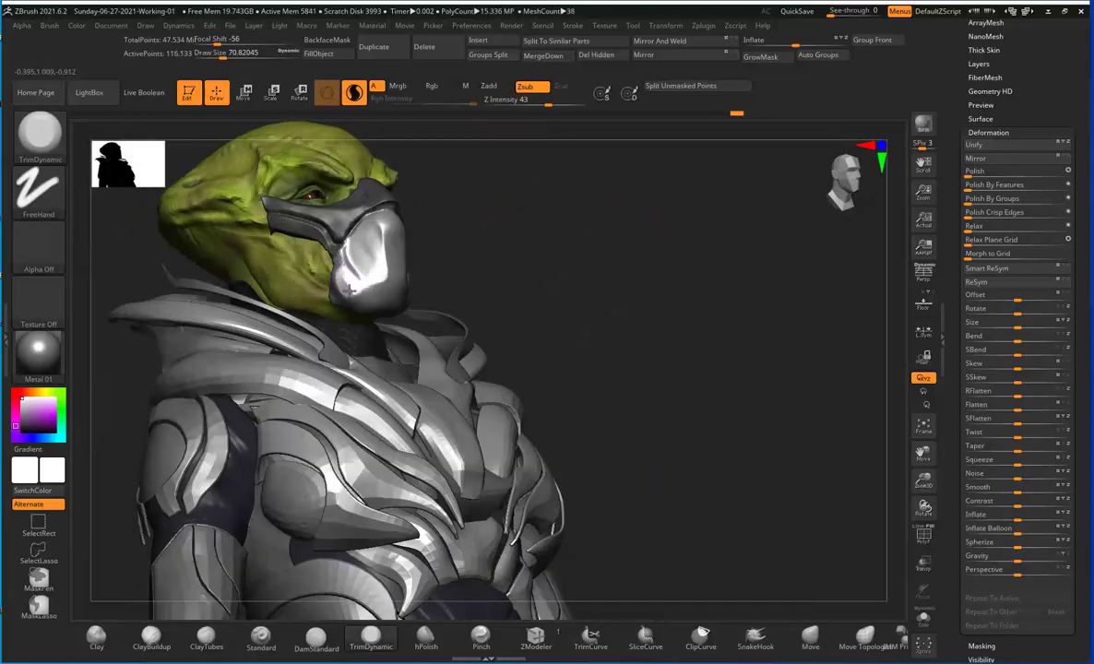
Step: Smooth the side of the grey mask with the hPolish brush
key("b")
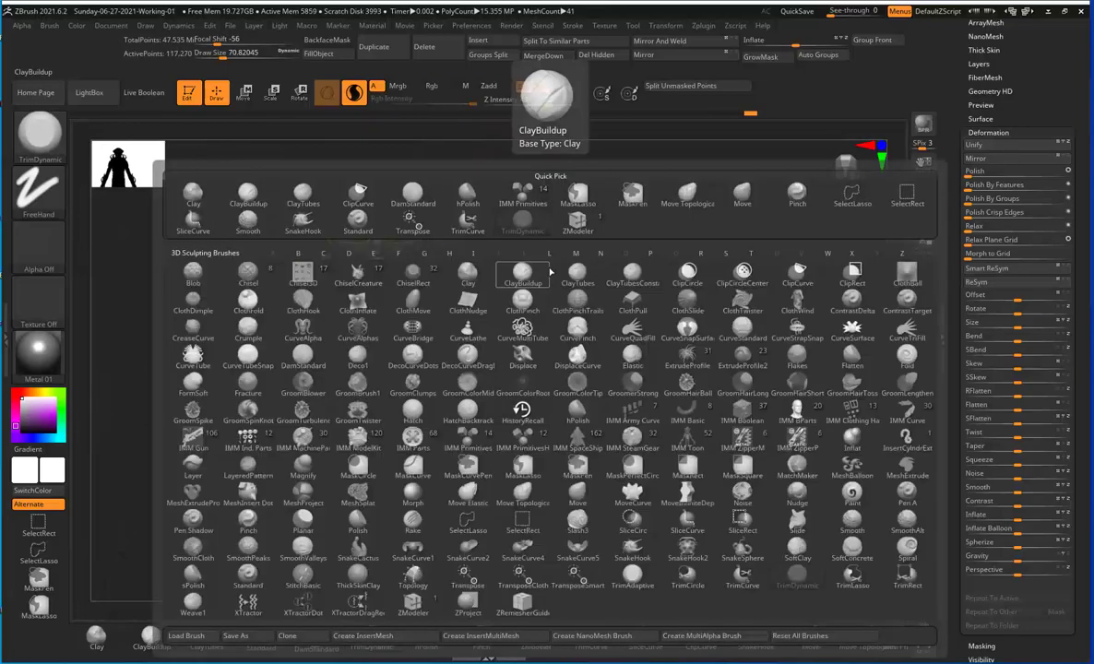
key("h")
key("p")
right_click_drag(551, 263, 399, 267)
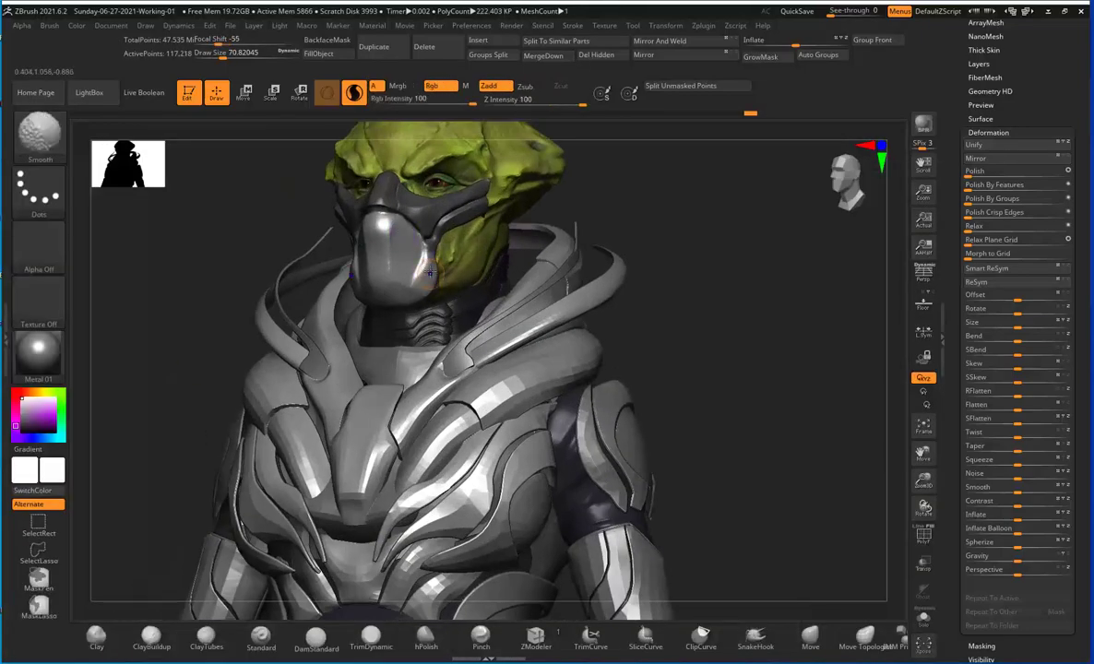
mouse_move(473, 245)
right_mouse_down()
mouse_move(401, 287)
mouse_move(630, 223)
mouse_move(412, 289)
mouse_move(469, 242)
mouse_move(372, 294)
mouse_move(396, 219)
mouse_move(514, 263)
right_mouse_up()
Step: Alternate ClayBuildup and hPolish to firm up the mask plates, viewing the full torso
key("b")
key("c")
key("b")
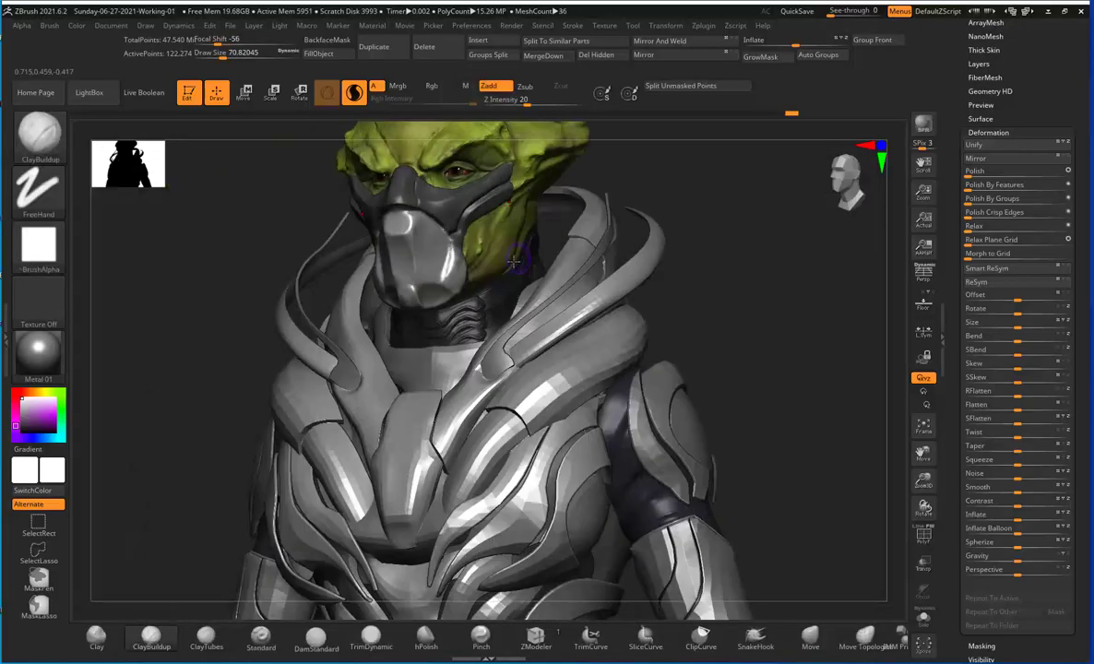
mouse_move(419, 282)
right_mouse_down()
mouse_move(605, 333)
mouse_move(491, 254)
mouse_move(405, 288)
mouse_move(403, 334)
mouse_move(491, 281)
mouse_move(743, 239)
mouse_move(608, 237)
mouse_move(337, 353)
mouse_move(513, 225)
mouse_move(431, 275)
mouse_move(471, 261)
mouse_move(468, 325)
mouse_move(517, 313)
right_mouse_up()
key("b")
key("h")
key("p")
key("s")
key("b")
Step: Show the subtool list and move in for a close three-quarter view of the head
key("c")
key("b")
scroll(959, 164, "up", 3)
left_click(979, 160)
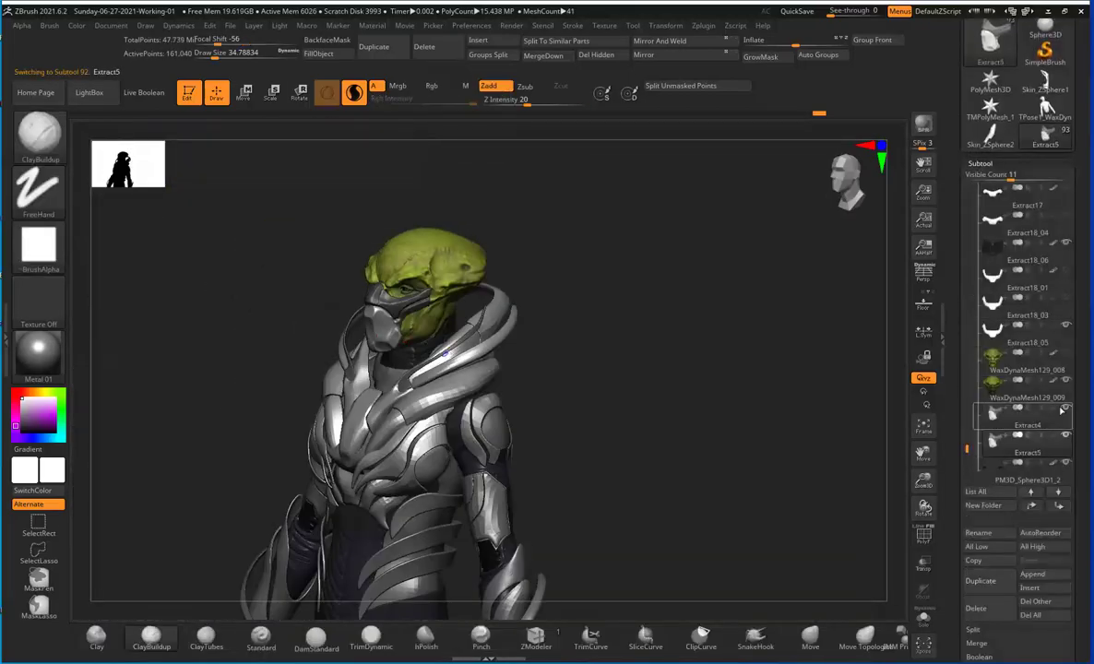
mouse_move(444, 353)
right_mouse_down()
mouse_move(691, 371)
mouse_move(440, 347)
right_mouse_up()
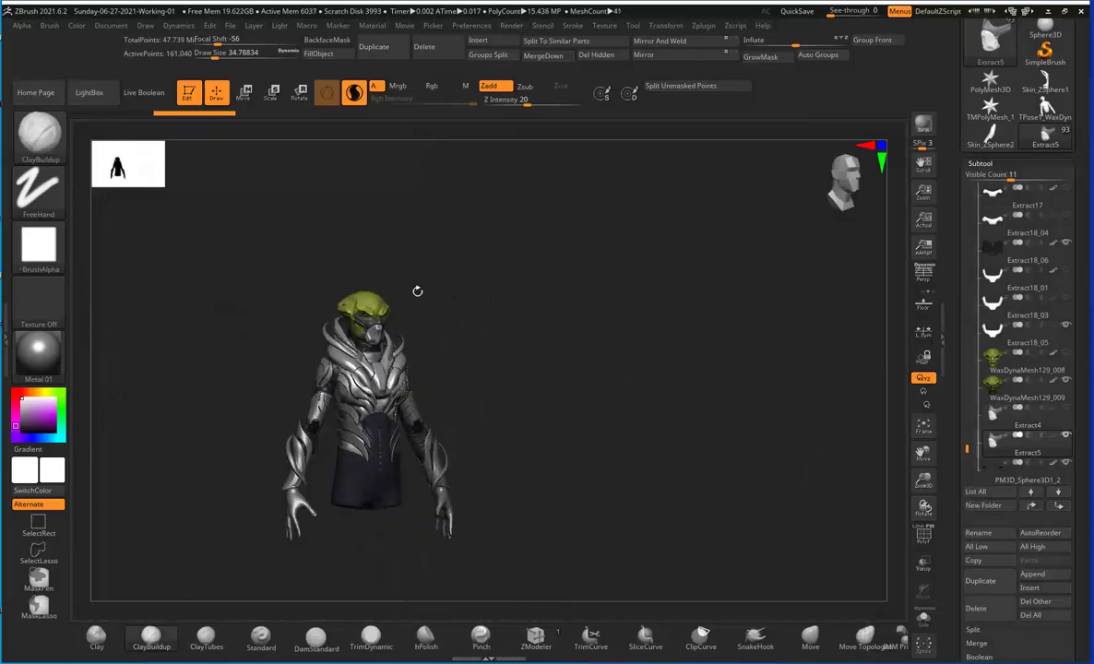
mouse_move(417, 291)
right_mouse_down("alt")
mouse_move(406, 332)
mouse_move(385, 322)
mouse_move(646, 252)
mouse_move(479, 300)
mouse_move(530, 244)
mouse_move(473, 287)
mouse_move(808, 314)
mouse_move(576, 286)
mouse_move(555, 264)
mouse_move(514, 269)
mouse_move(645, 241)
mouse_move(721, 262)
right_mouse_up("alt")
Step: Touch up the mask with the Move and TrimDynamic brushes, then frame the figure from the front
key("b")
key("m")
key("v")
key("s")
key("b")
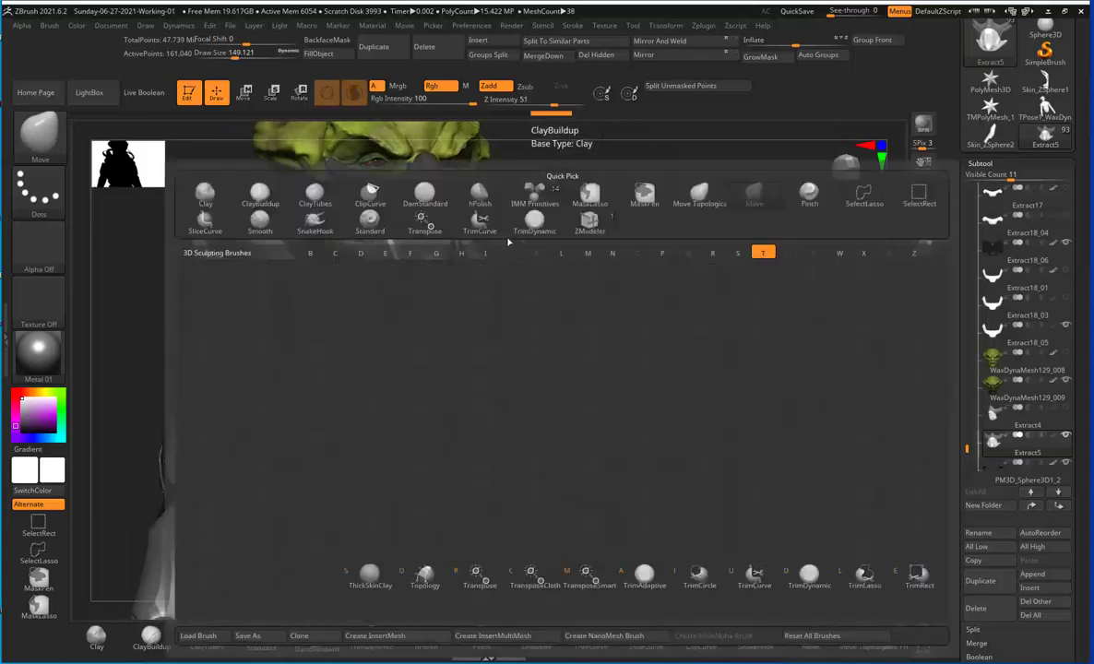
key("d")
mouse_move(431, 274)
right_mouse_down()
mouse_move(691, 224)
mouse_move(435, 268)
mouse_move(551, 231)
mouse_move(646, 240)
mouse_move(598, 387)
right_mouse_up()
key("f")
Step: Save the project as Sunday-06-27-2021-Working-02
key("ctrl+s")
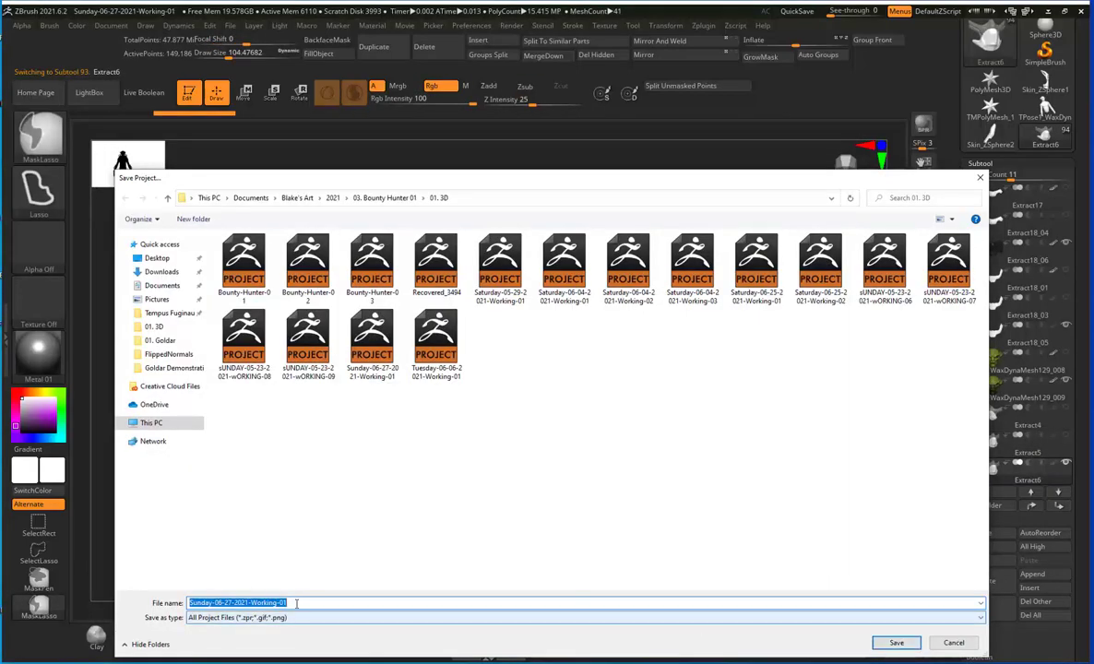
key("Return")
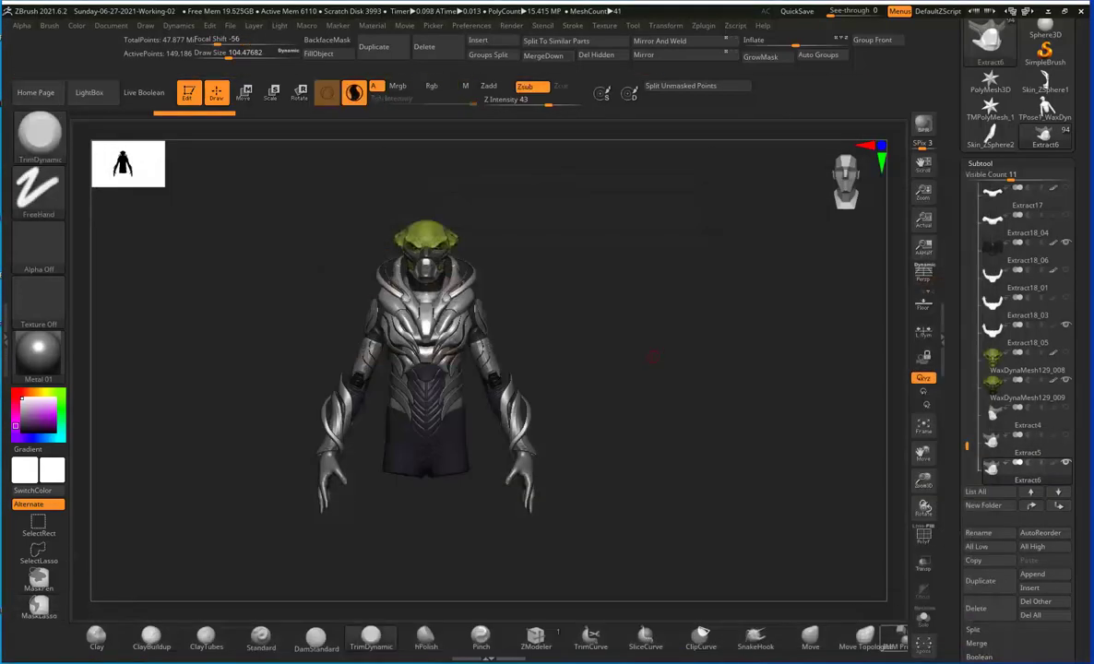
mouse_move(652, 357)
right_mouse_down()
mouse_move(591, 305)
mouse_move(559, 298)
mouse_move(554, 316)
mouse_move(589, 382)
right_mouse_up()
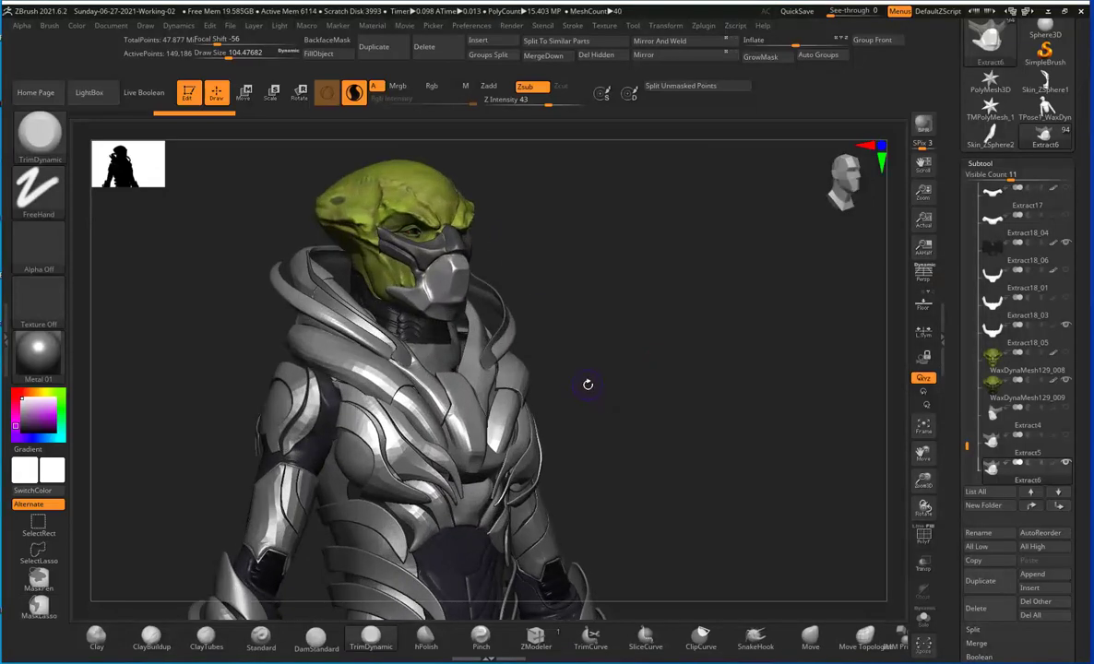
mouse_move(587, 384)
right_mouse_down()
mouse_move(594, 356)
mouse_move(449, 309)
right_mouse_up()
Step: Switch to the SnakeHook brush, adjust its size and zoom in on the head and mask
key("s")
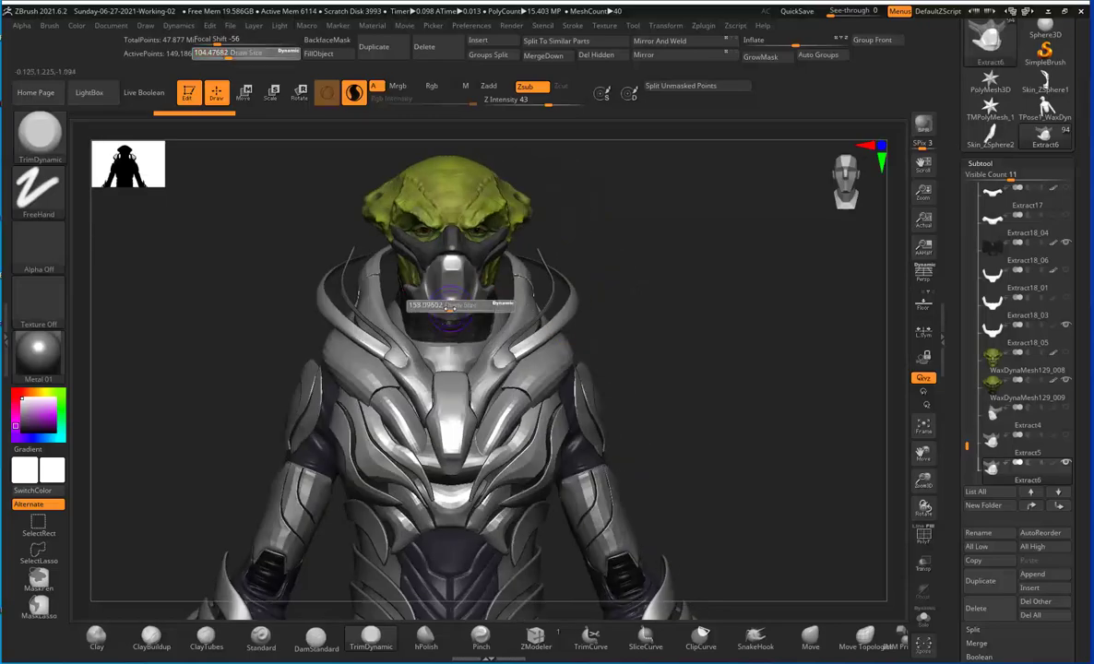
mouse_move(611, 261)
right_mouse_down()
mouse_move(513, 293)
mouse_move(522, 312)
mouse_move(425, 293)
mouse_move(598, 251)
mouse_move(558, 288)
mouse_move(406, 325)
mouse_move(594, 312)
right_mouse_up()
key("b")
key("s")
key("h")
key("s")
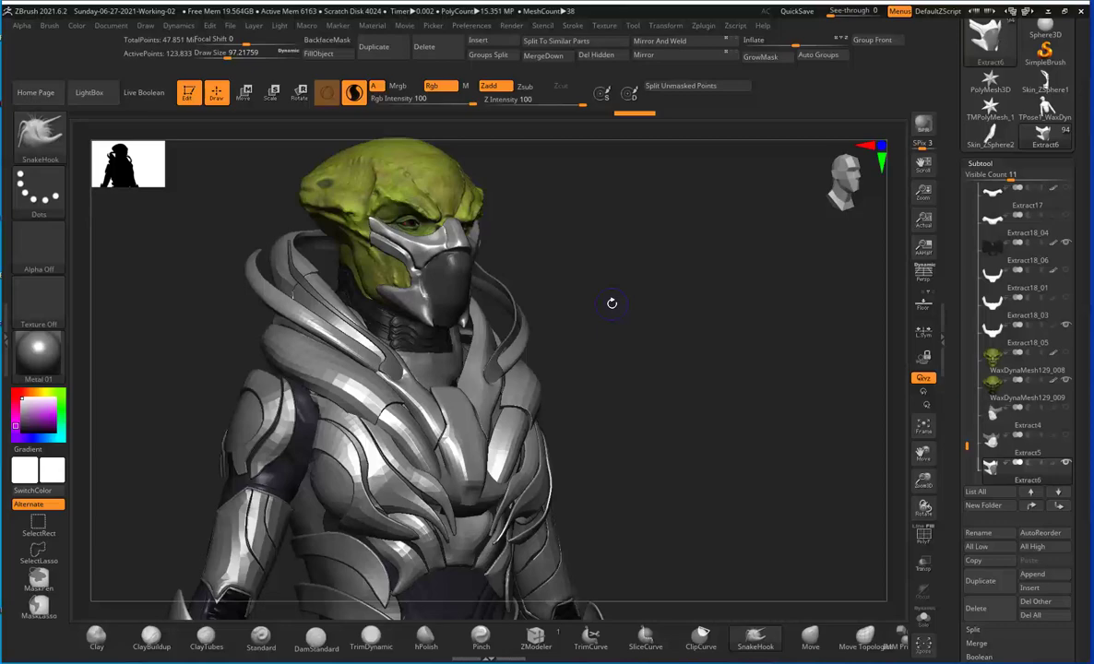
mouse_move(612, 303)
right_mouse_down()
mouse_move(383, 322)
mouse_move(396, 321)
right_mouse_up()
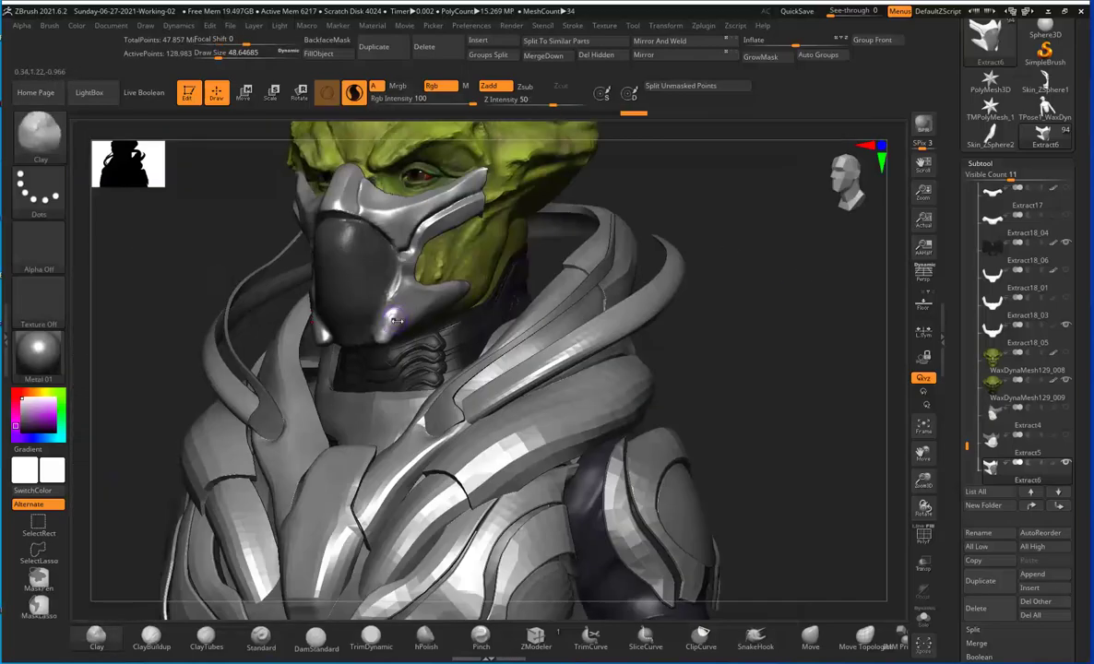
Step: From a front view, refine the snout with the Pinch brush, then the TrimDynamic brush
mouse_move(553, 249)
right_mouse_down()
mouse_move(379, 321)
mouse_move(389, 336)
mouse_move(423, 304)
right_mouse_up()
key("b")
key("p")
key("i")
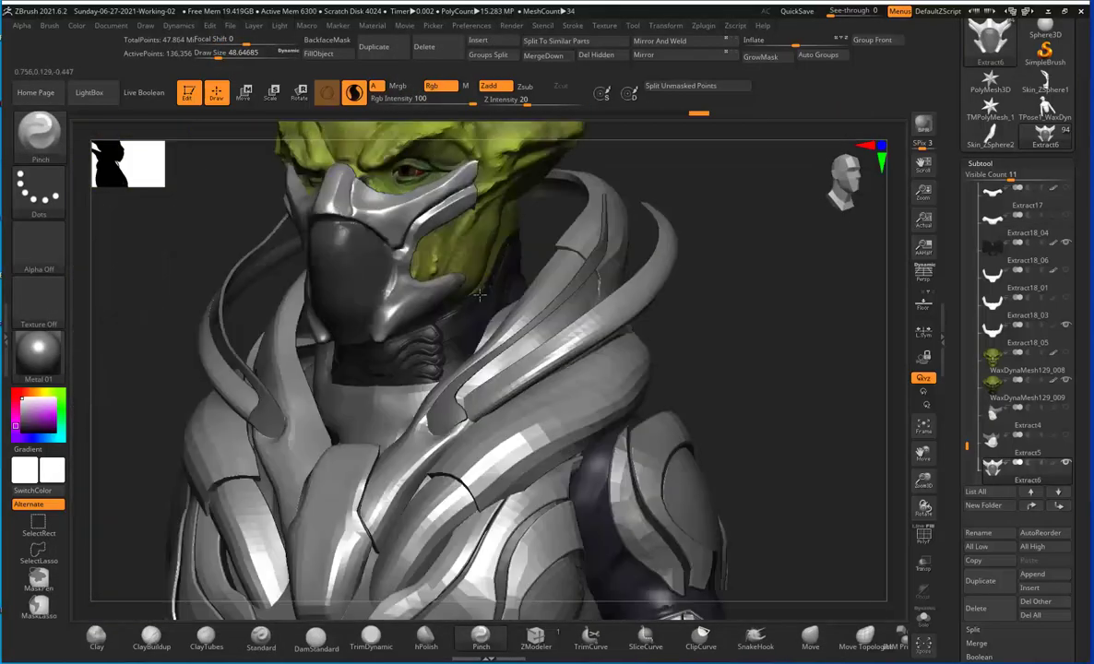
key("b")
key("t")
key("d")
Step: Frame the whole figure, then orbit back to a close three-quarter view of the head
key("f")
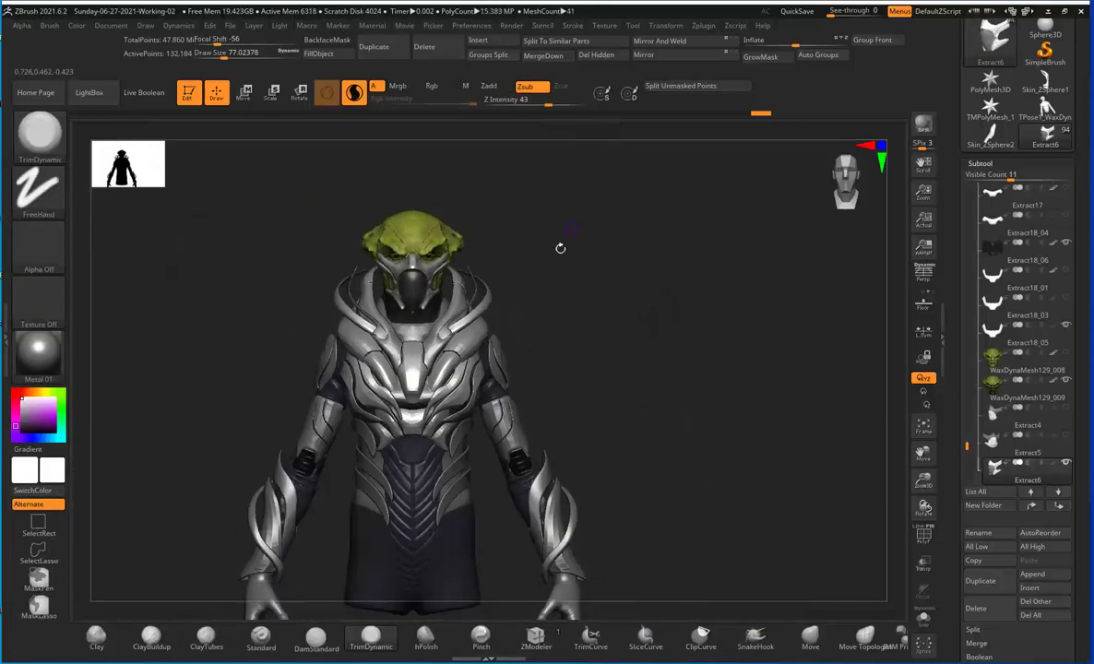
mouse_move(561, 244)
right_mouse_down()
mouse_move(448, 286)
mouse_move(515, 289)
right_mouse_up()
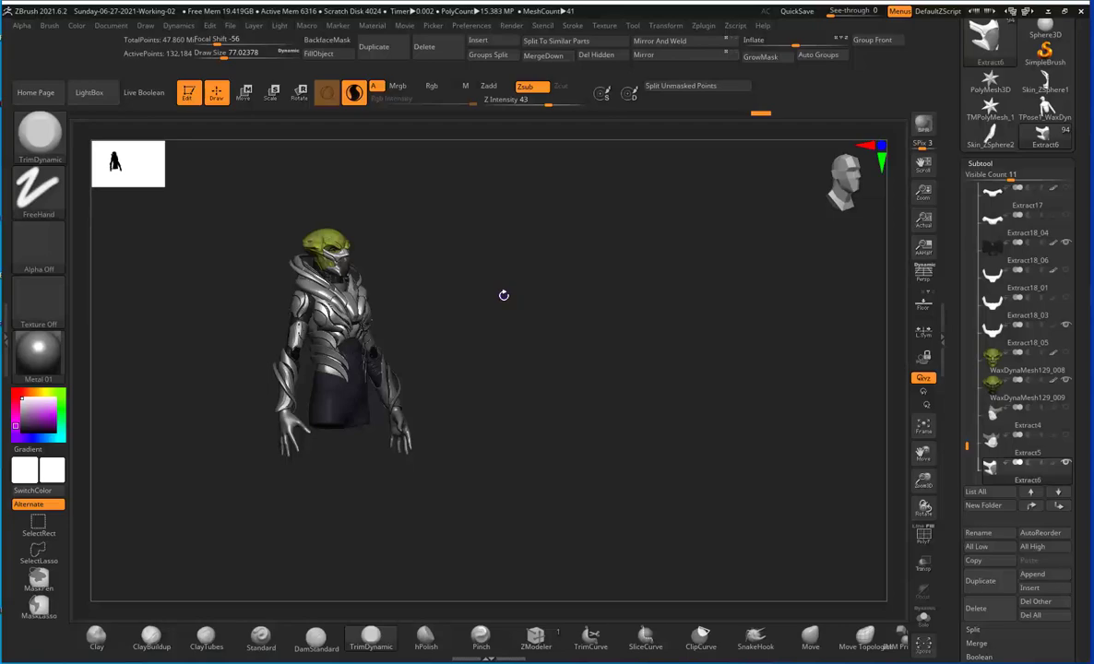
mouse_move(403, 252)
right_mouse_down("ctrl")
mouse_move(251, 295)
mouse_move(519, 220)
right_mouse_up("ctrl")
mouse_move(319, 267)
right_mouse_down()
mouse_move(660, 220)
mouse_move(520, 239)
mouse_move(416, 306)
right_mouse_up()
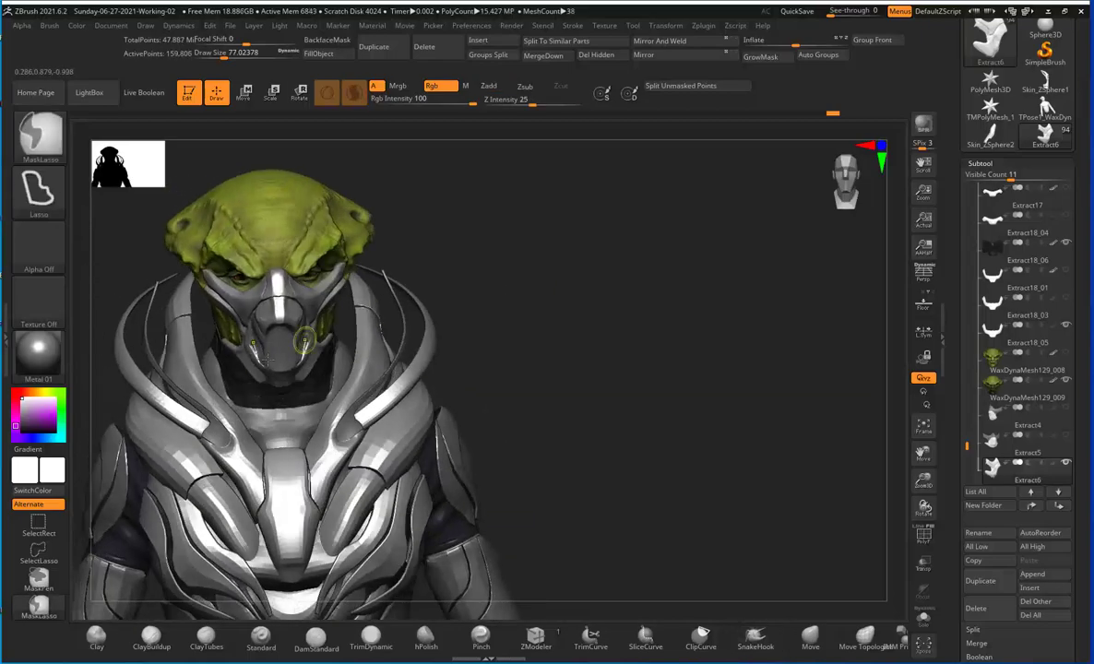
Step: Select the hPolish brush, set its size and orbit to a left-facing three-quarter view
mouse_move(505, 245)
left_mouse_down()
mouse_move(483, 286)
mouse_move(498, 275)
left_mouse_up()
key("b")
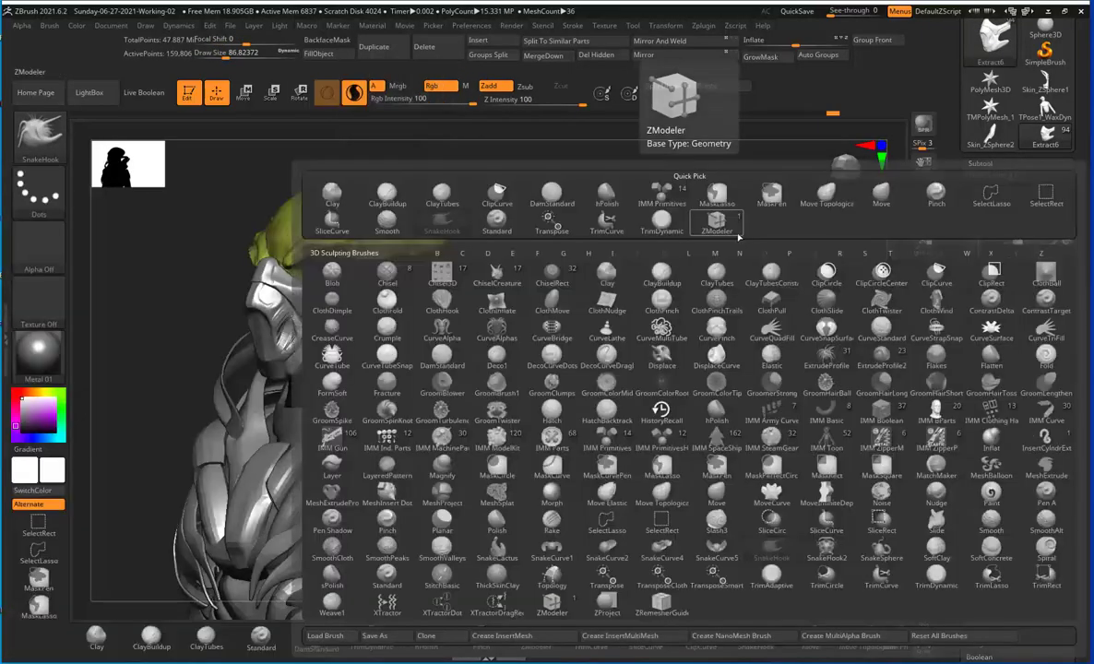
key("h")
key("p")
key("s")
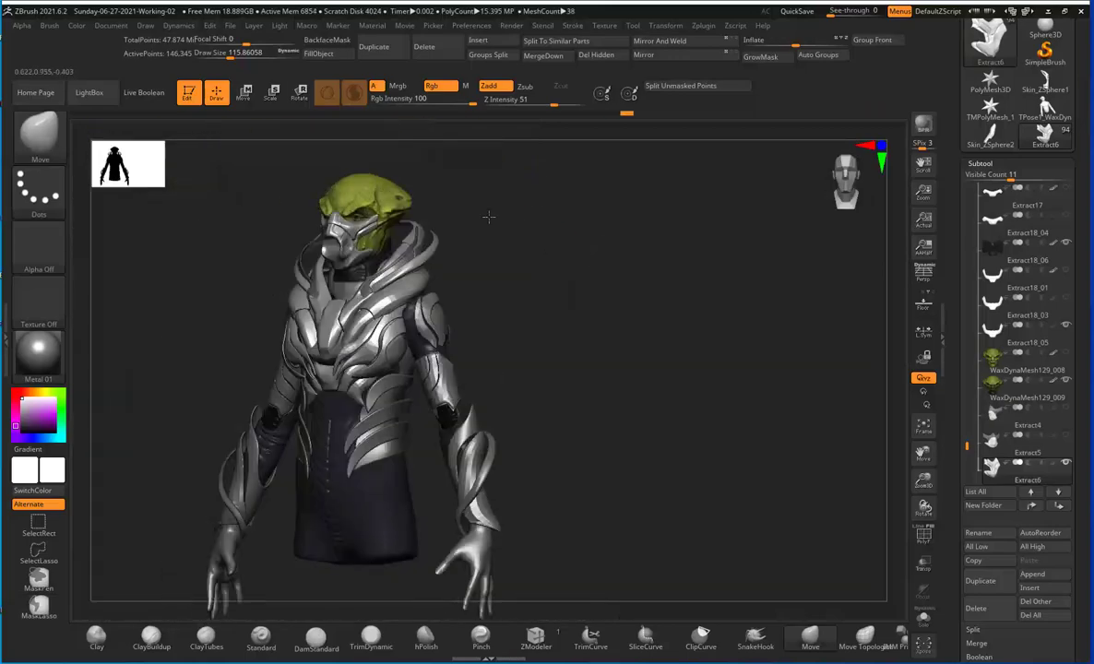
mouse_move(540, 242)
left_mouse_down()
mouse_move(305, 300)
mouse_move(309, 282)
left_mouse_up()
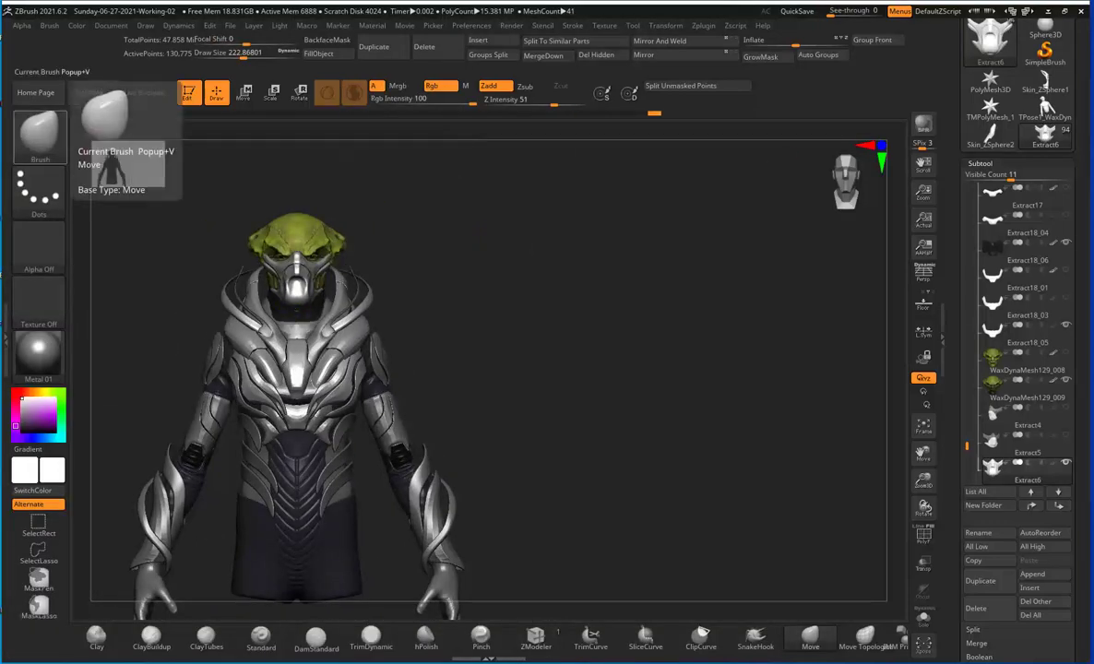
left_click_drag(517, 258, 399, 252)
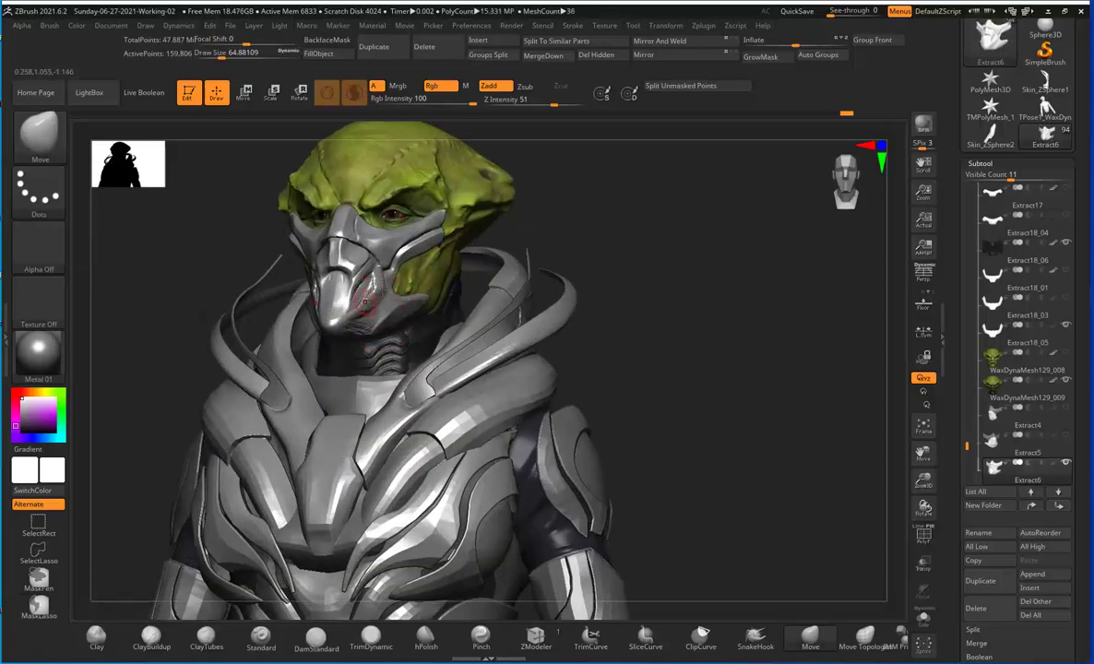
Step: Flatten the mask's chin with hPolish, then inspect it from below and in close profile
key("b")
key("h")
key("p")
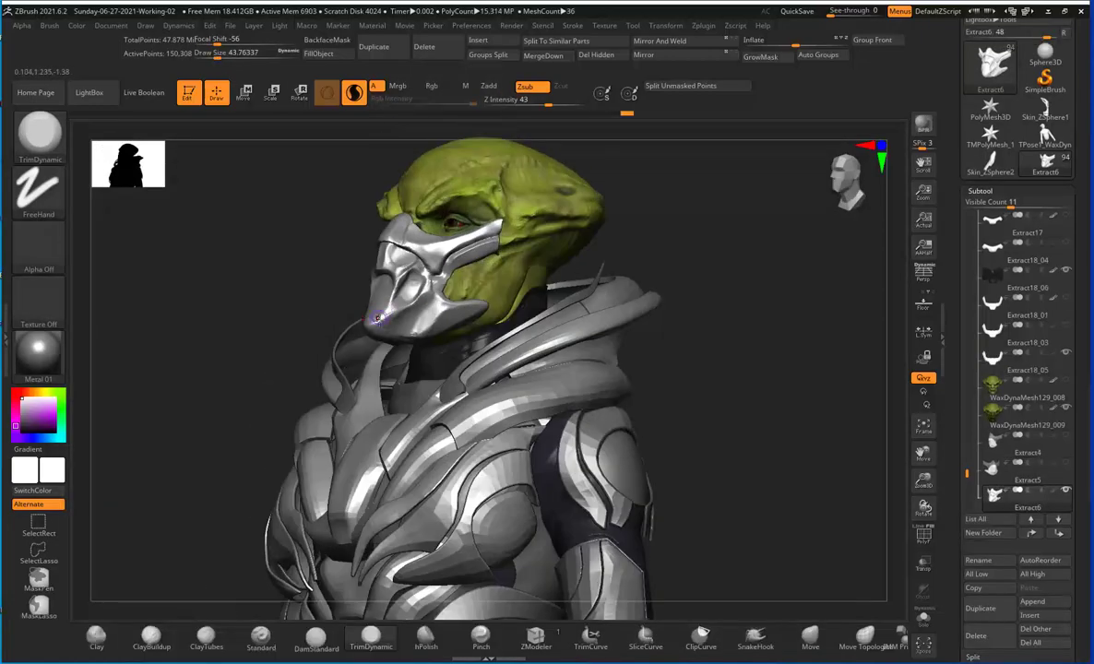
left_click_drag(378, 317, 398, 314, "shift")
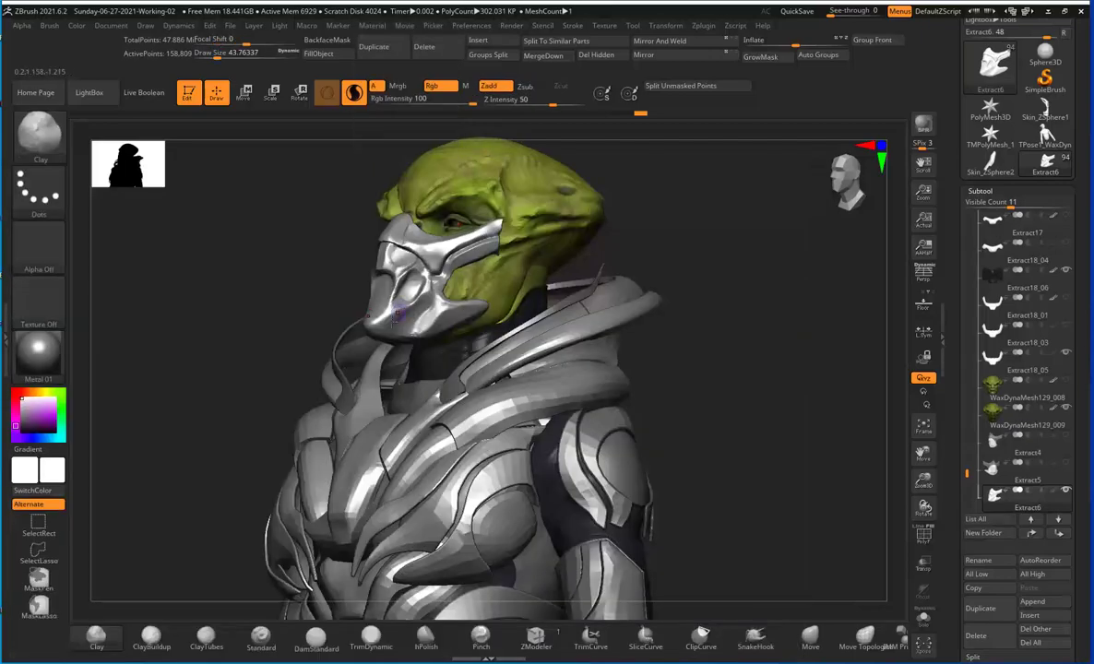
left_click_drag(231, 351, 456, 308)
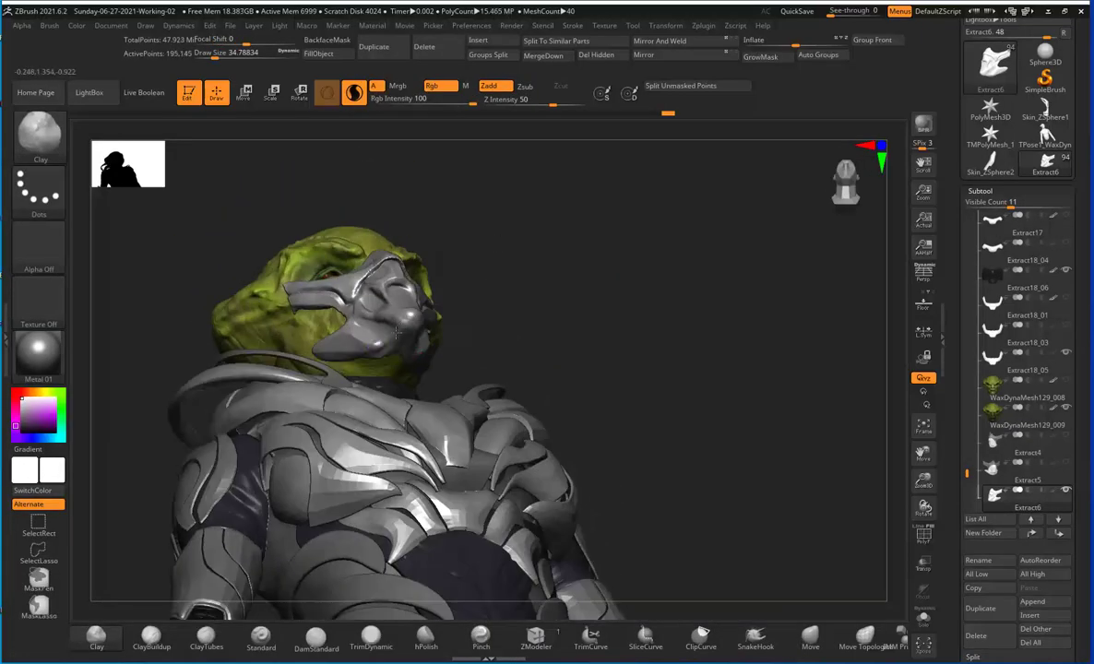
left_click_drag(404, 345, 442, 264)
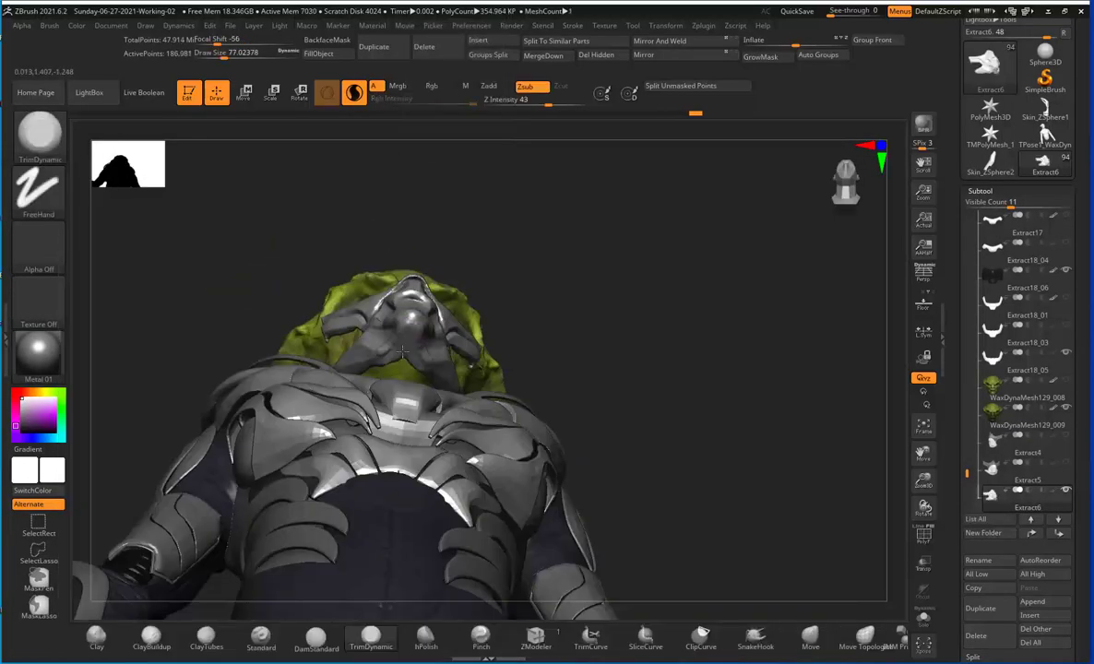
mouse_move(361, 310)
left_mouse_down()
mouse_move(606, 303)
mouse_move(459, 286)
mouse_move(395, 237)
mouse_move(294, 347)
mouse_move(368, 334)
mouse_move(313, 334)
mouse_move(627, 321)
left_mouse_up()
Step: Check the Geometry and Deformation settings, then solo the mask piece
left_click(980, 191)
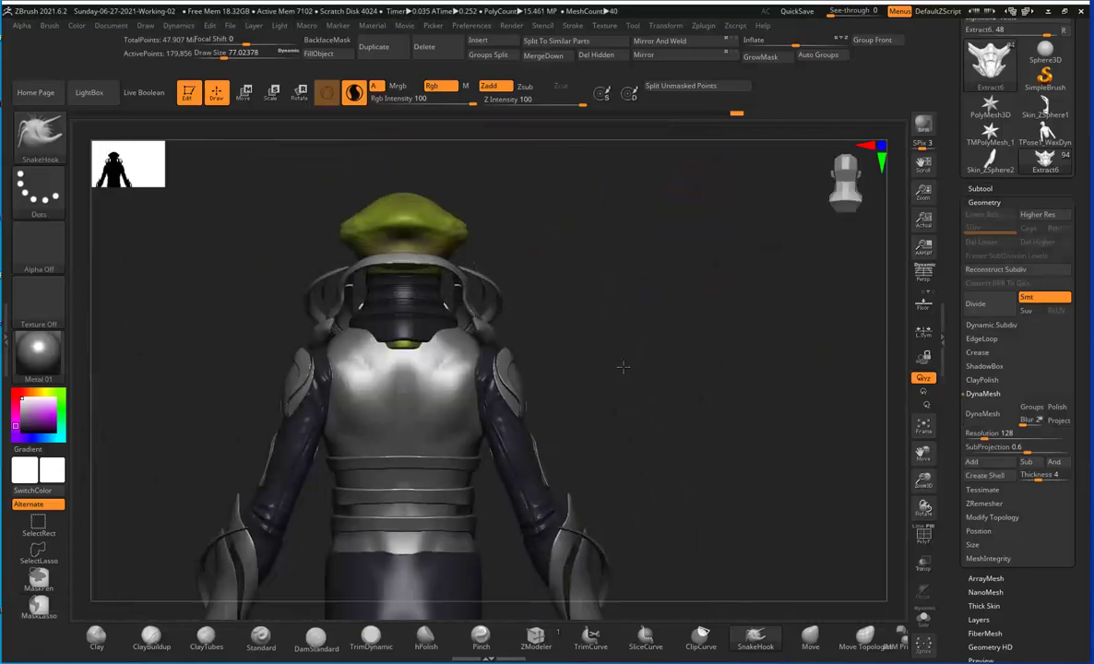
left_click(983, 202)
left_click(992, 427)
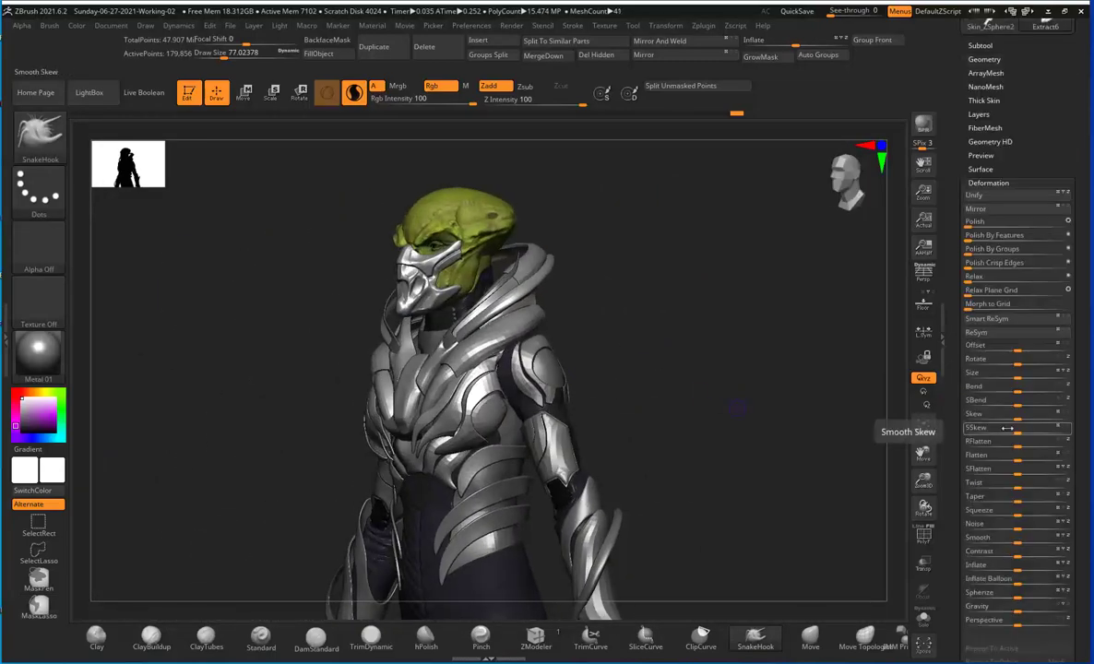
left_click(923, 619)
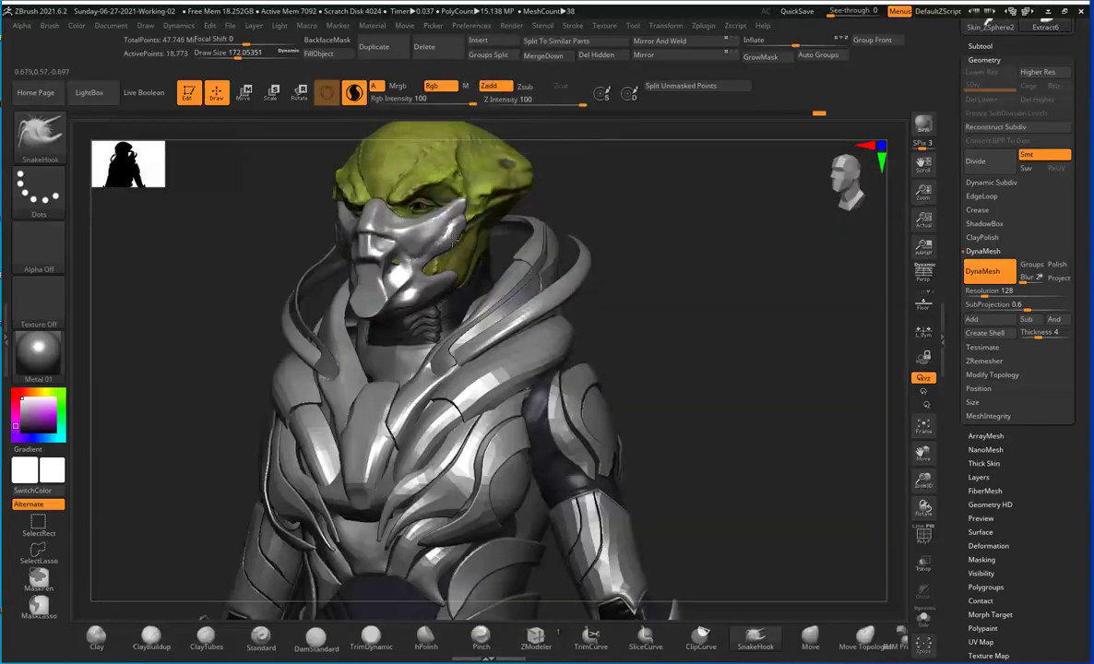
Step: Step through the subtool list from WaxDynaMesh129_009 to the WaxDynaMesh129_010 head subtool
mouse_move(445, 259)
left_mouse_down()
mouse_move(618, 256)
mouse_move(629, 287)
left_mouse_up()
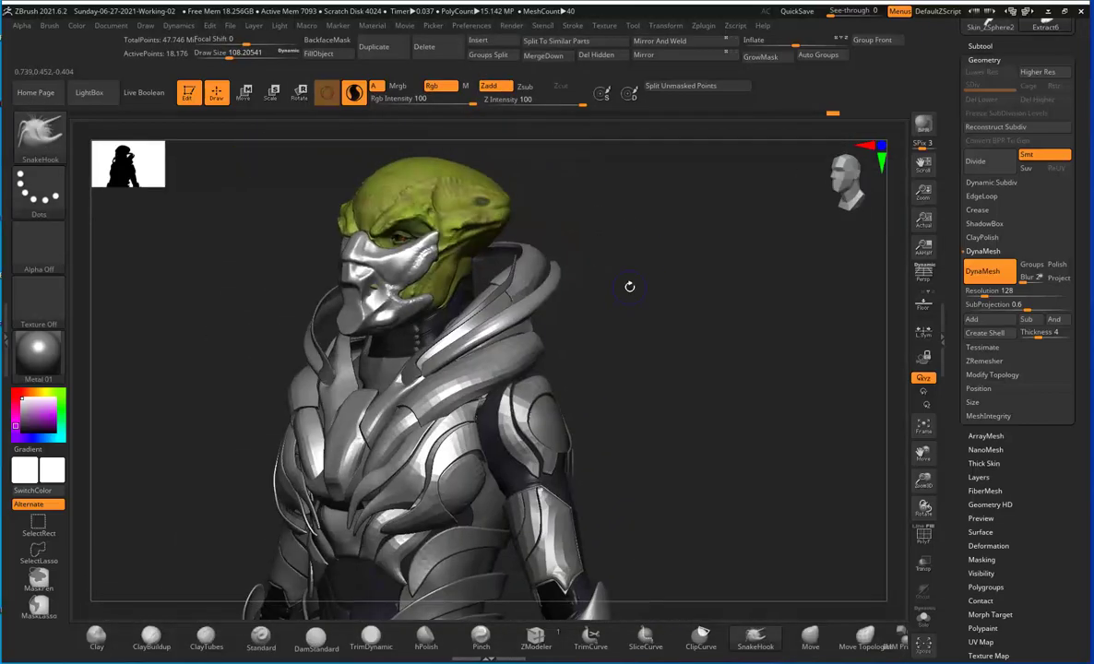
mouse_move(427, 274)
left_mouse_down()
mouse_move(630, 263)
mouse_move(552, 296)
left_mouse_up()
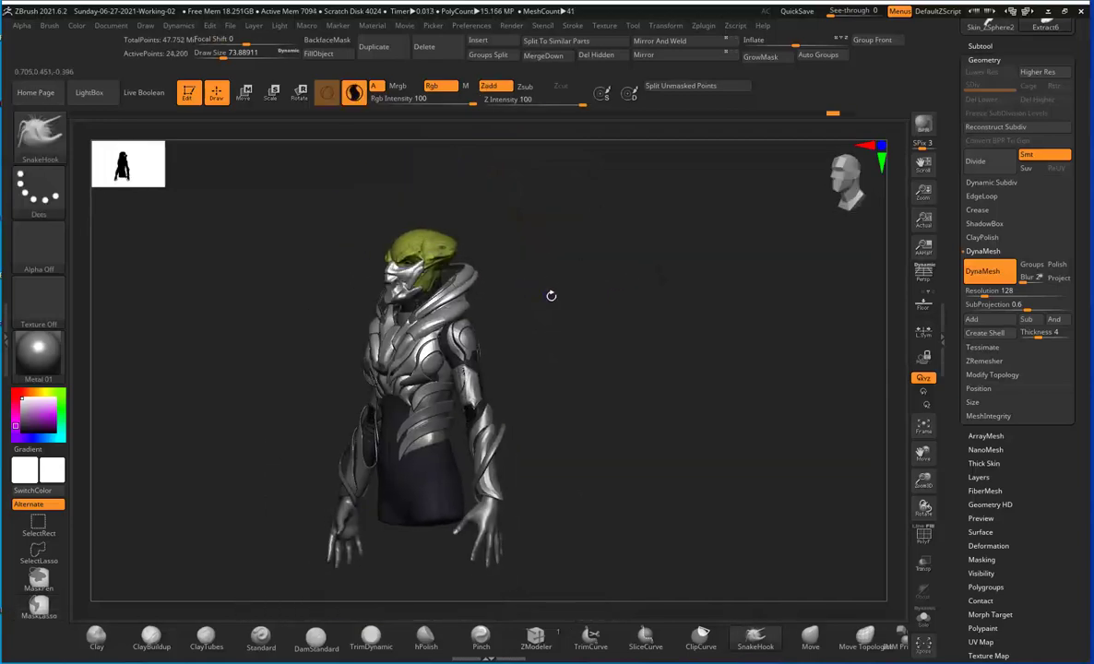
left_click(980, 45)
left_click(994, 288)
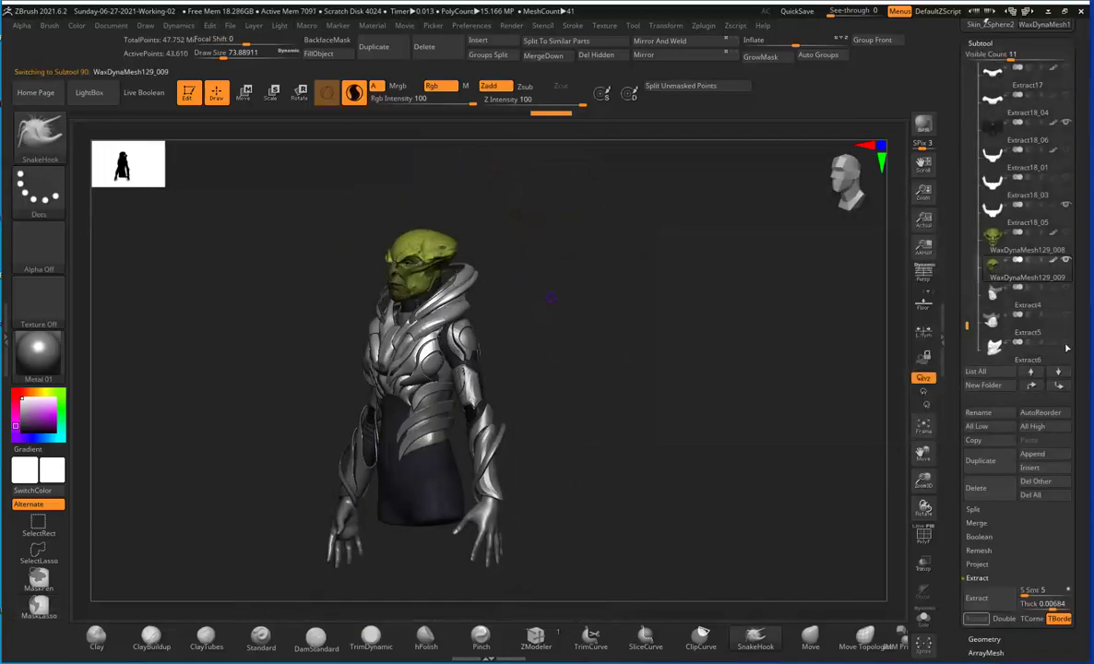
left_click(980, 42)
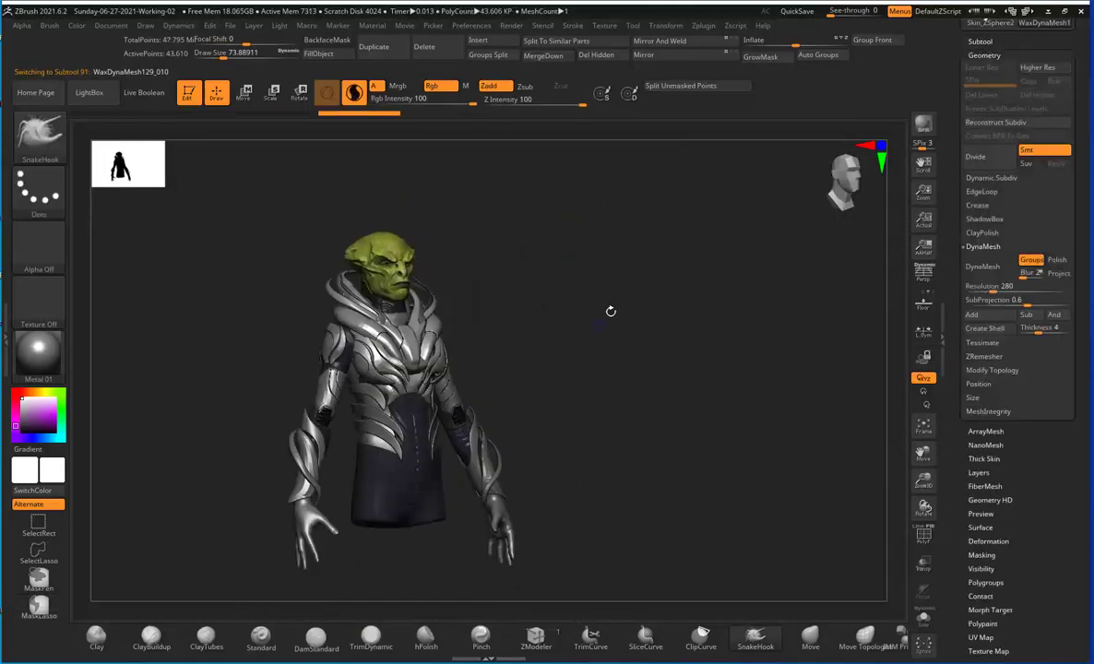
left_click(980, 41)
mouse_move(1026, 296)
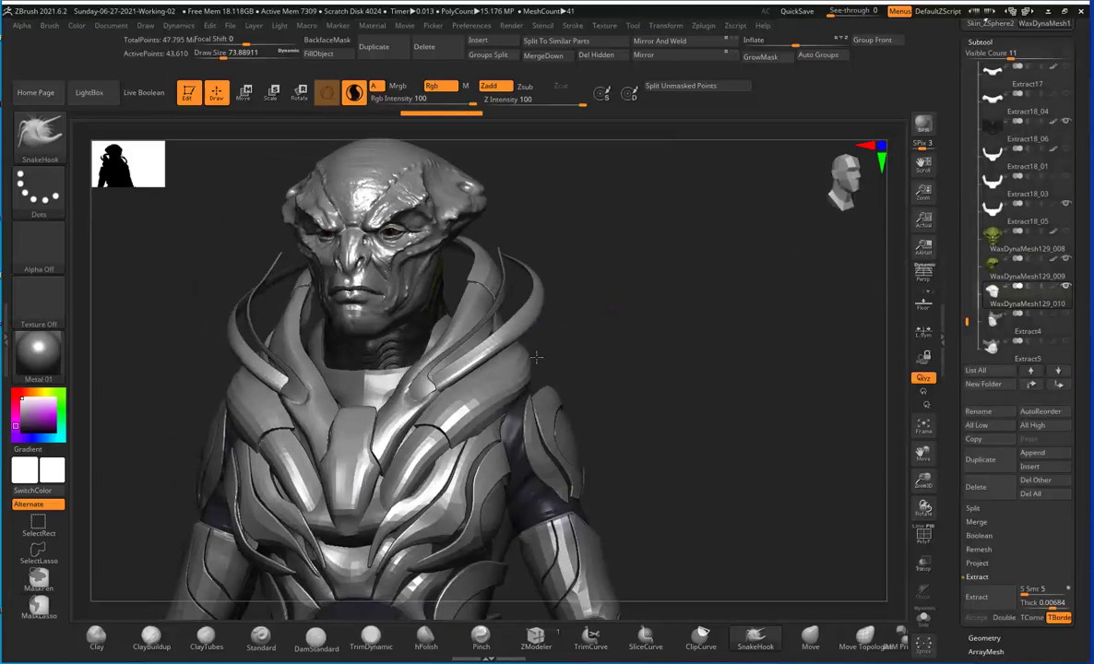
Step: DynaMesh the extracted lower-face piece at the set resolution
left_click_drag(812, 397, 716, 394)
key("b")
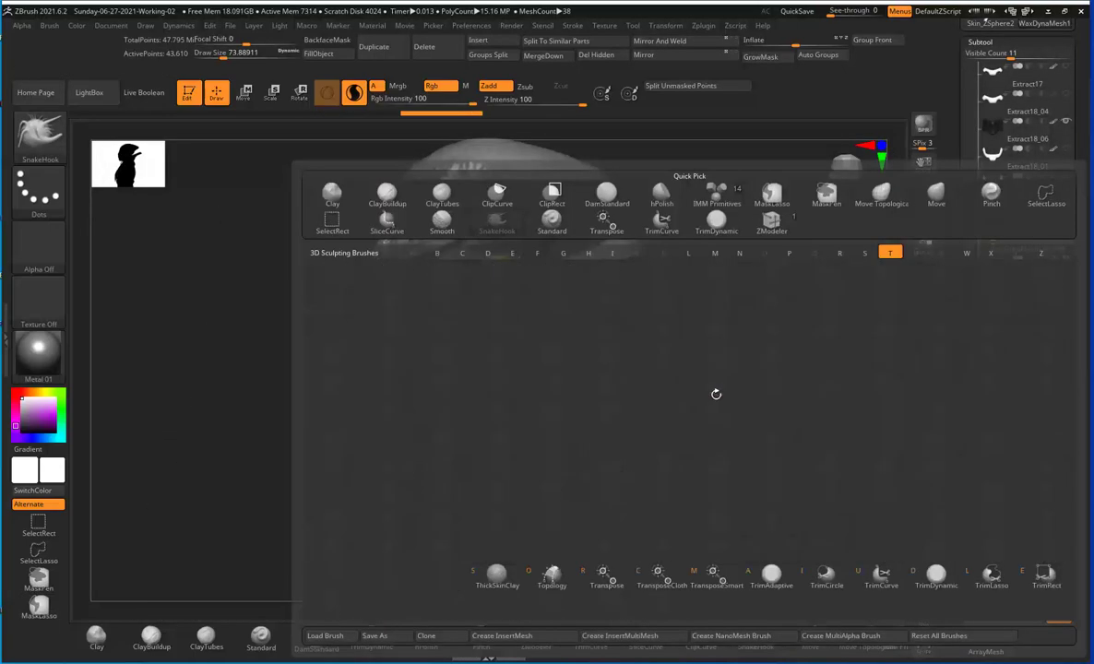
key("Escape")
left_click_drag(618, 215, 719, 200)
left_click(984, 638)
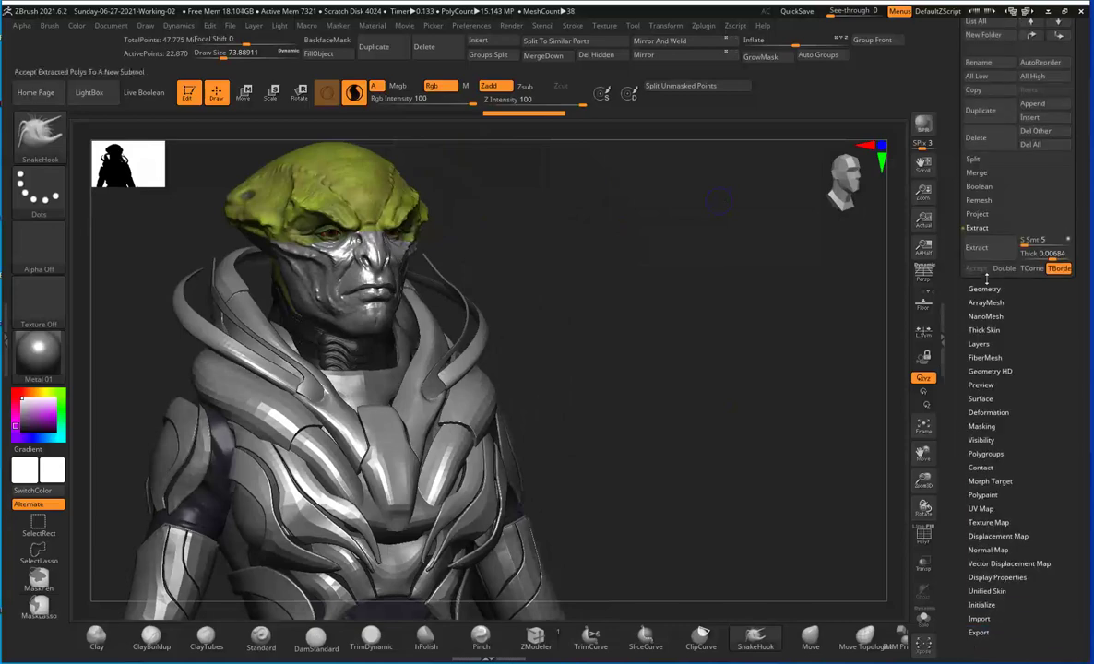
left_click(983, 352)
left_click(984, 372)
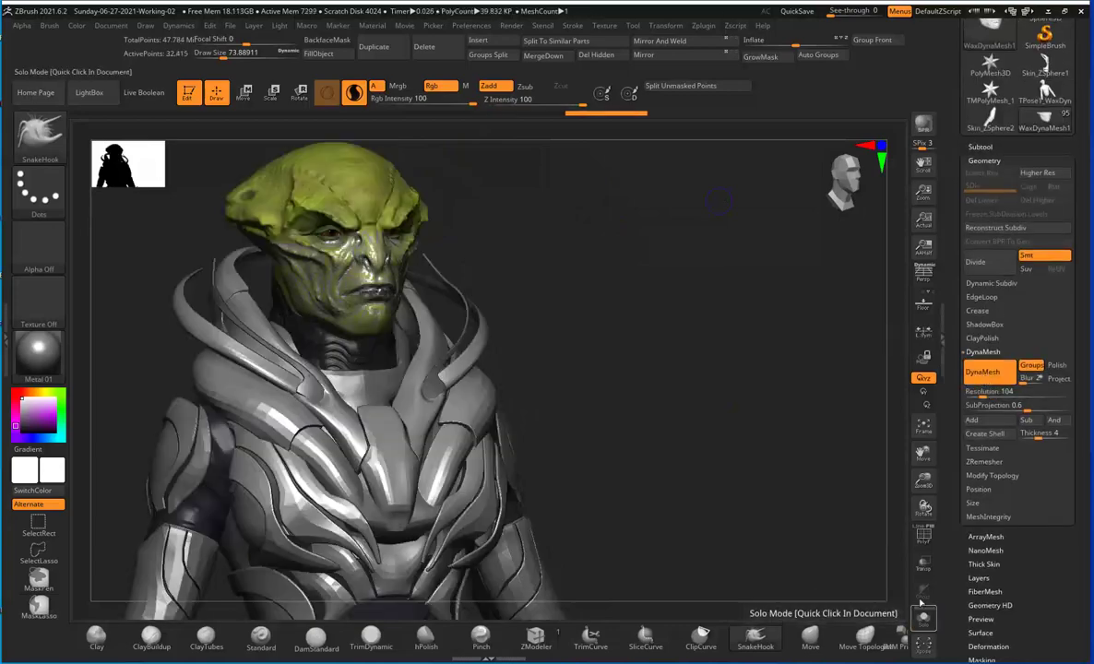
Step: Pull the mask piece out from the face and stretch it down over the jaw
left_click_drag(572, 276, 393, 283)
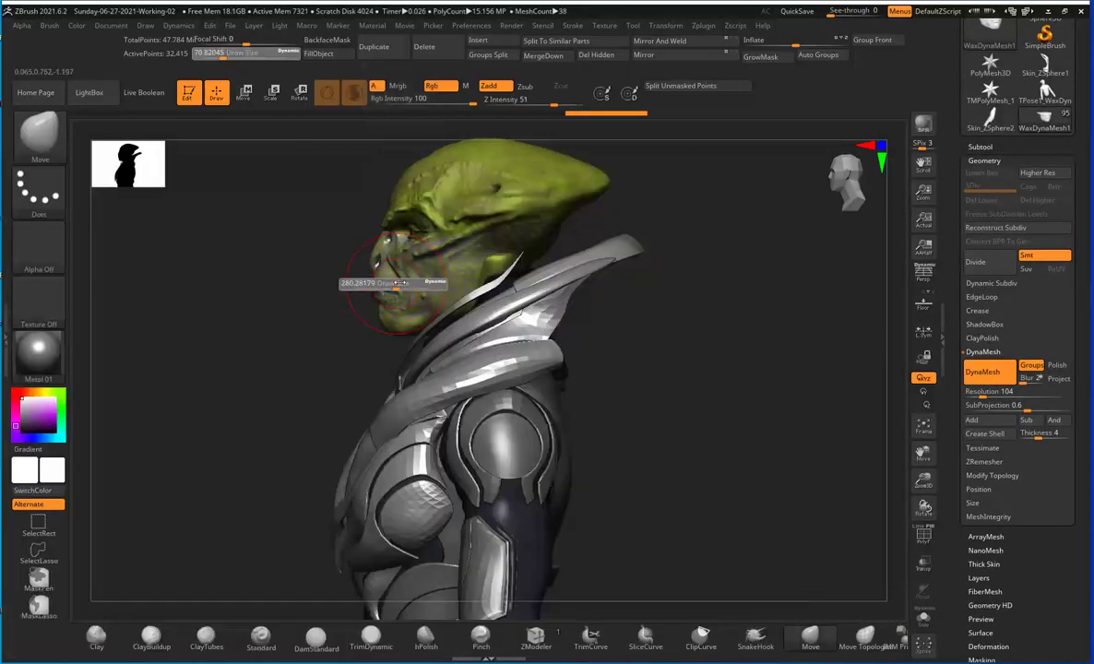
mouse_move(340, 312)
left_mouse_down()
mouse_move(516, 286)
mouse_move(378, 262)
mouse_move(510, 324)
mouse_move(526, 265)
mouse_move(384, 311)
left_mouse_up()
key("f")
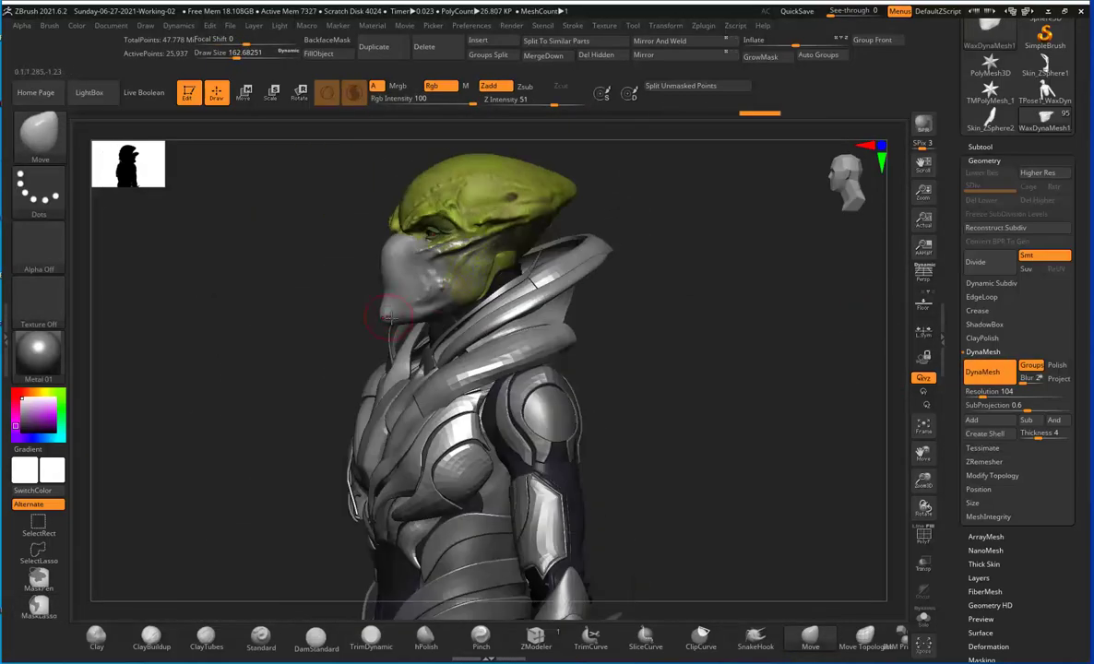
left_click_drag(724, 252, 420, 313)
Step: Build up the mask with a larger ClayBuildup brush, then switch back to a Move brush
key("b")
key("c")
key("b")
key("s")
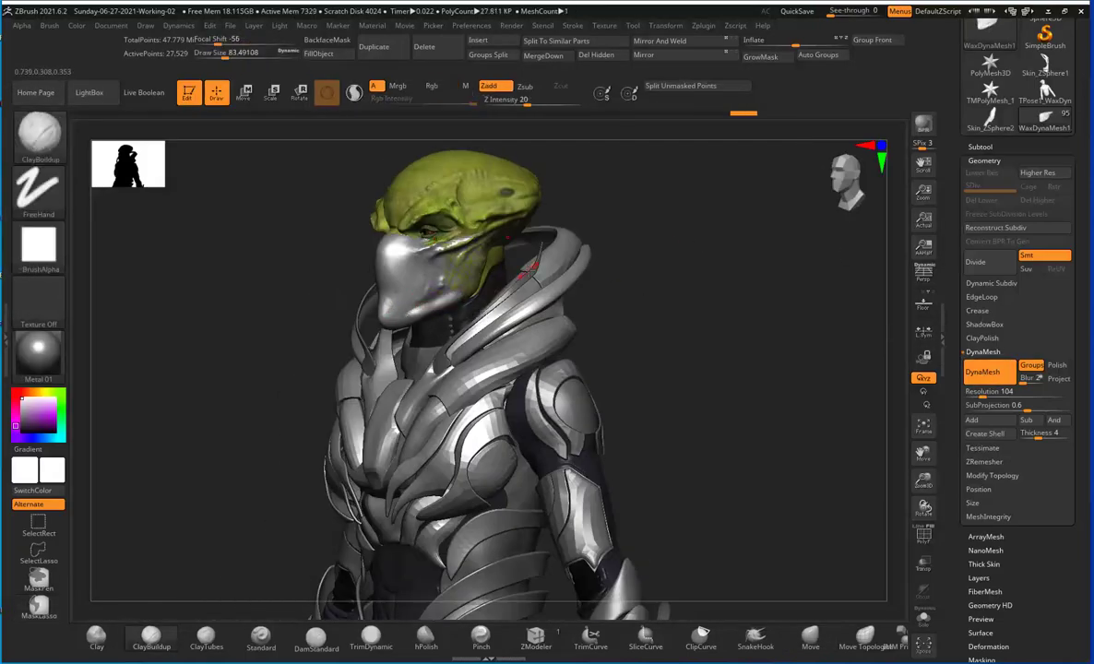
left_click_drag(623, 216, 574, 255)
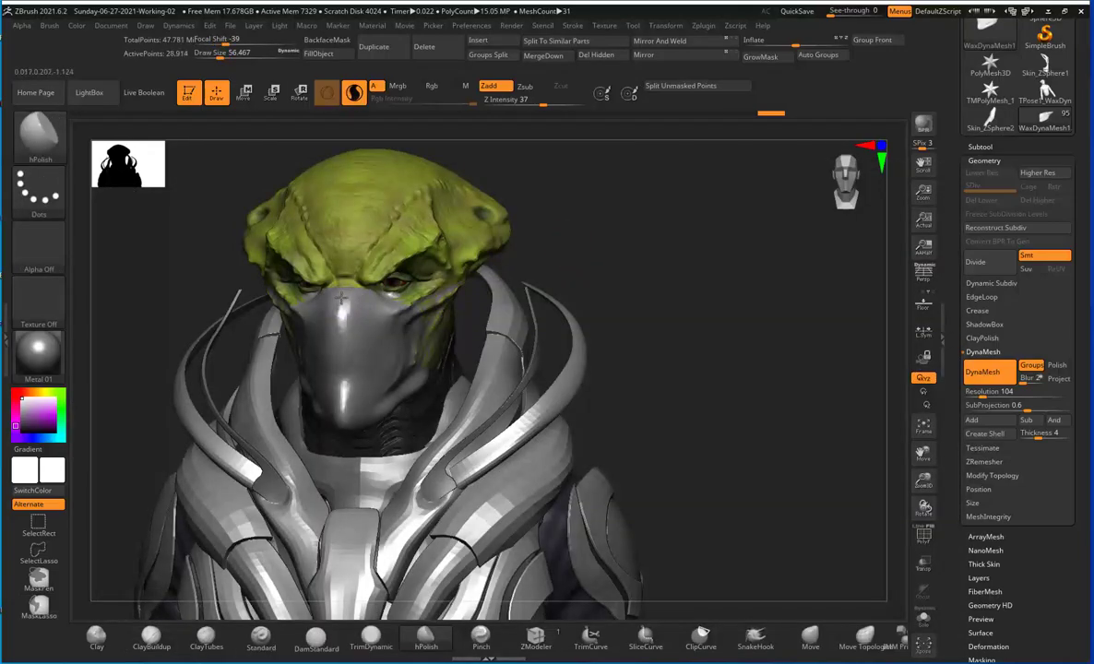
mouse_move(334, 289)
left_mouse_down()
mouse_move(393, 305)
mouse_move(326, 407)
mouse_move(360, 367)
left_mouse_up()
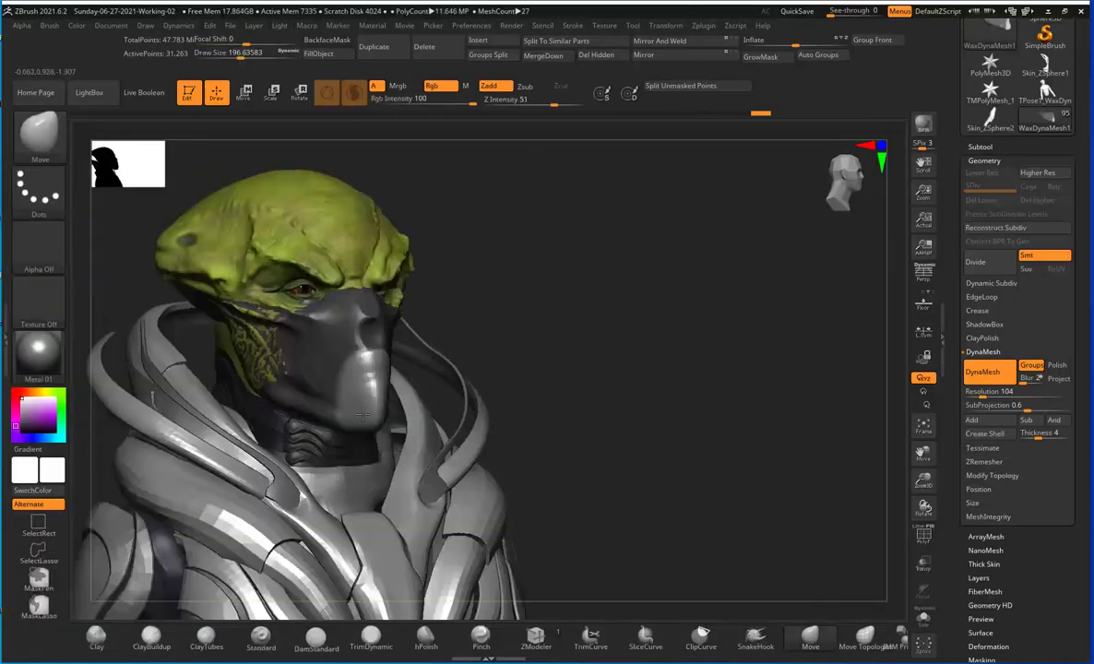
mouse_move(371, 361)
left_mouse_down()
mouse_move(607, 246)
mouse_move(520, 276)
mouse_move(403, 370)
mouse_move(478, 315)
left_mouse_up()
key("s")
mouse_move(360, 372)
left_mouse_down("alt")
mouse_move(542, 321)
mouse_move(389, 352)
mouse_move(424, 358)
mouse_move(522, 311)
mouse_move(586, 298)
mouse_move(487, 376)
left_mouse_up("alt")
key("b")
key("m")
key("v")
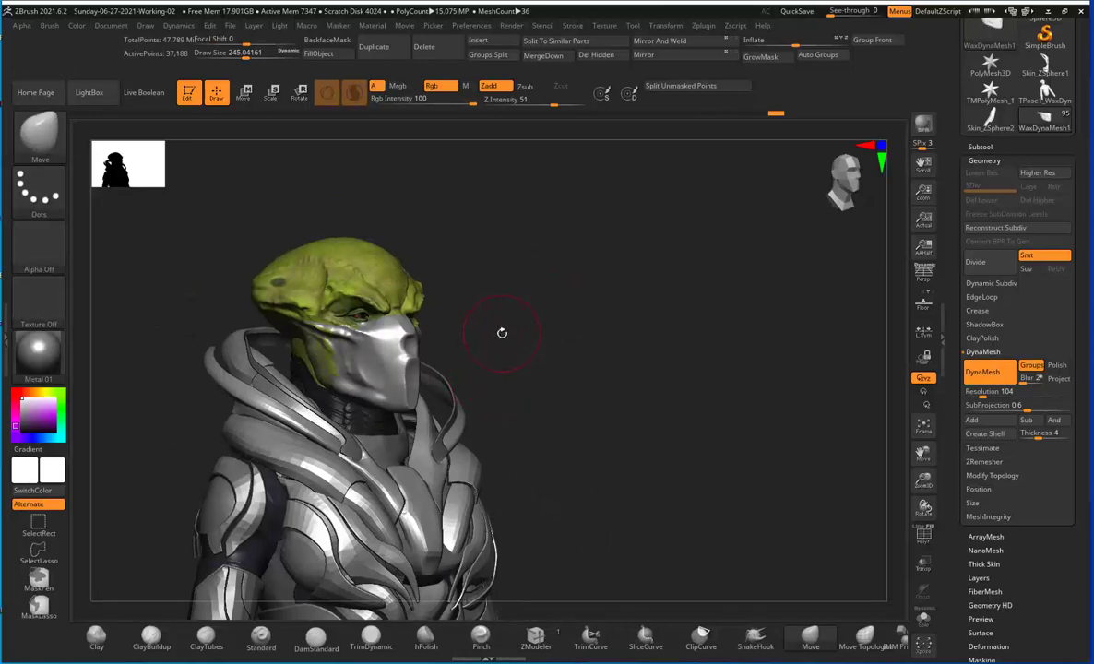
Step: Build up clay along the mask's edge with ClayBuildup from a three-quarter view
left_click_drag(502, 332, 452, 321)
key("b")
key("c")
key("b")
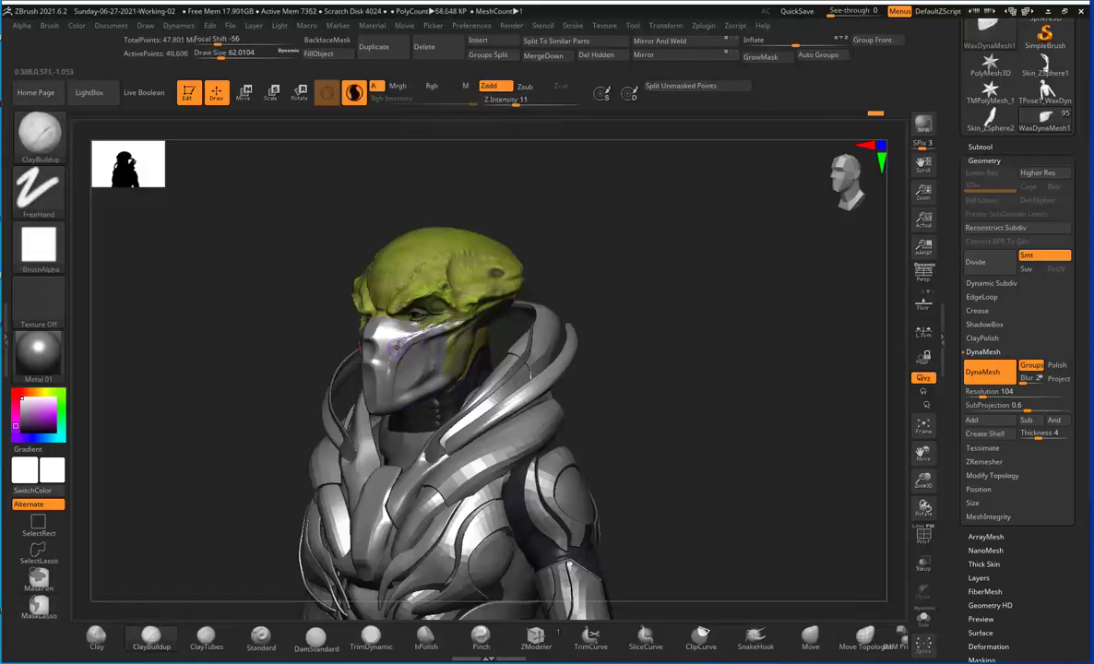
right_click_drag(399, 360, 557, 323)
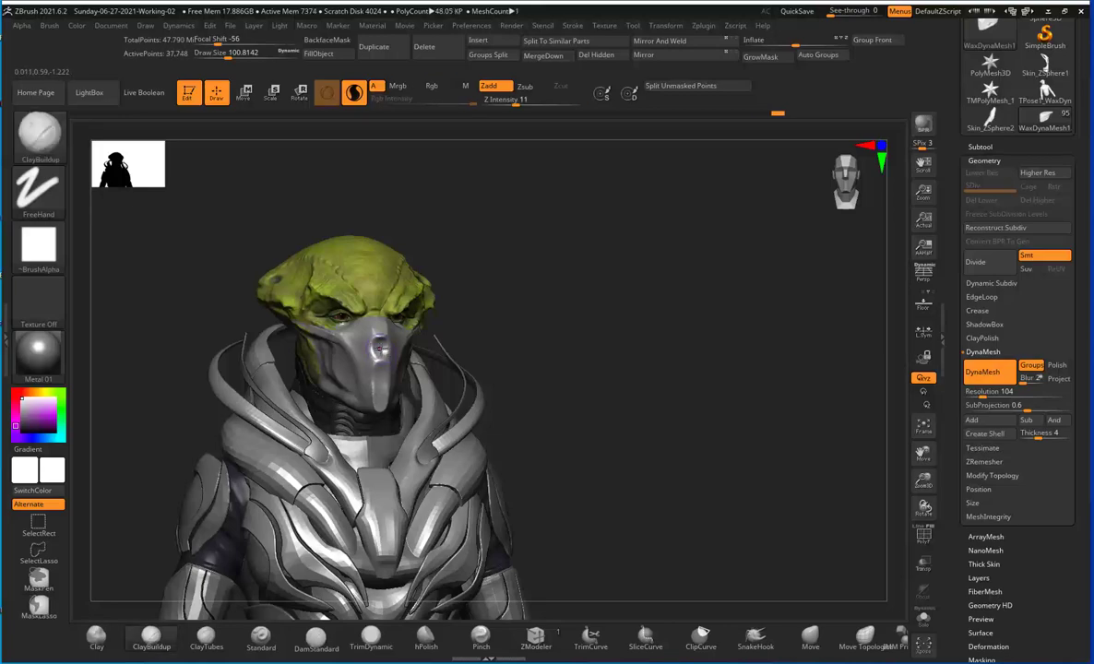
mouse_move(380, 350)
left_mouse_down()
mouse_move(461, 381)
mouse_move(455, 333)
left_mouse_up()
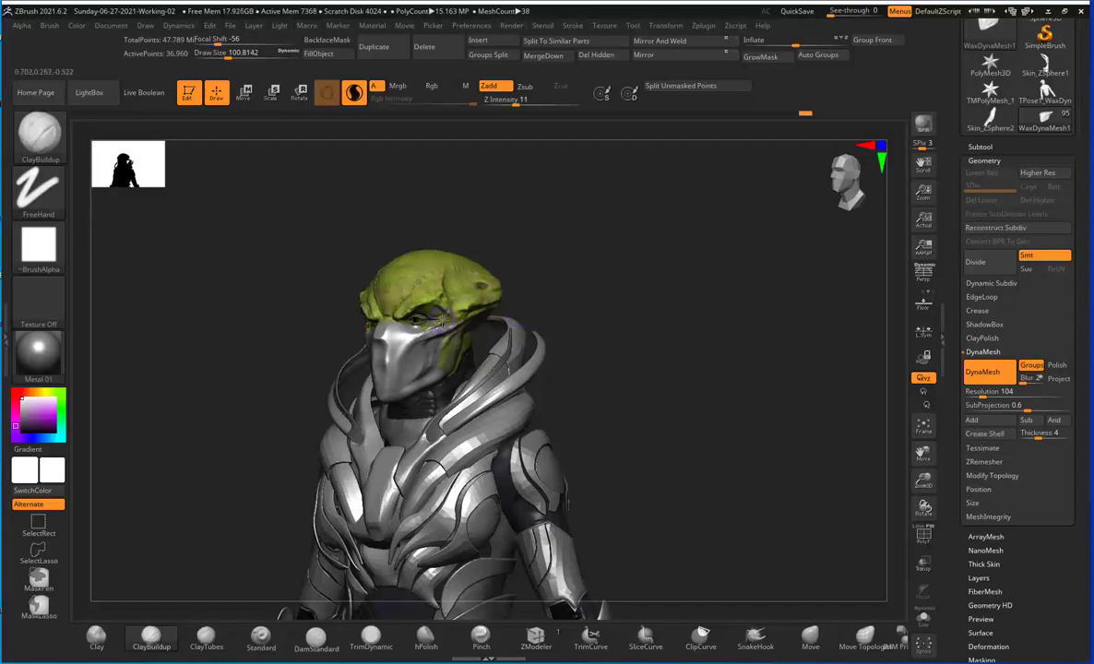
Step: Carve two grooves into the mask with DamStandard
key("b")
key("d")
key("s")
left_click_drag(557, 290, 717, 266, "alt")
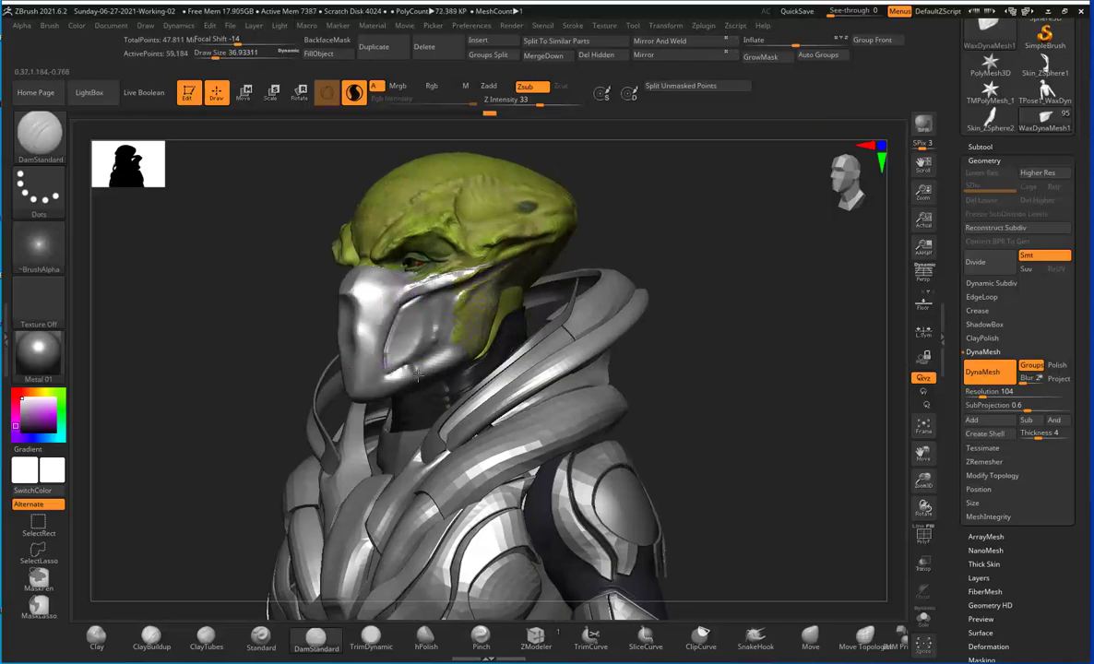
right_click_drag(418, 374, 559, 313)
Step: Sharpen the mask's top edge with the Pinch brush
key("b")
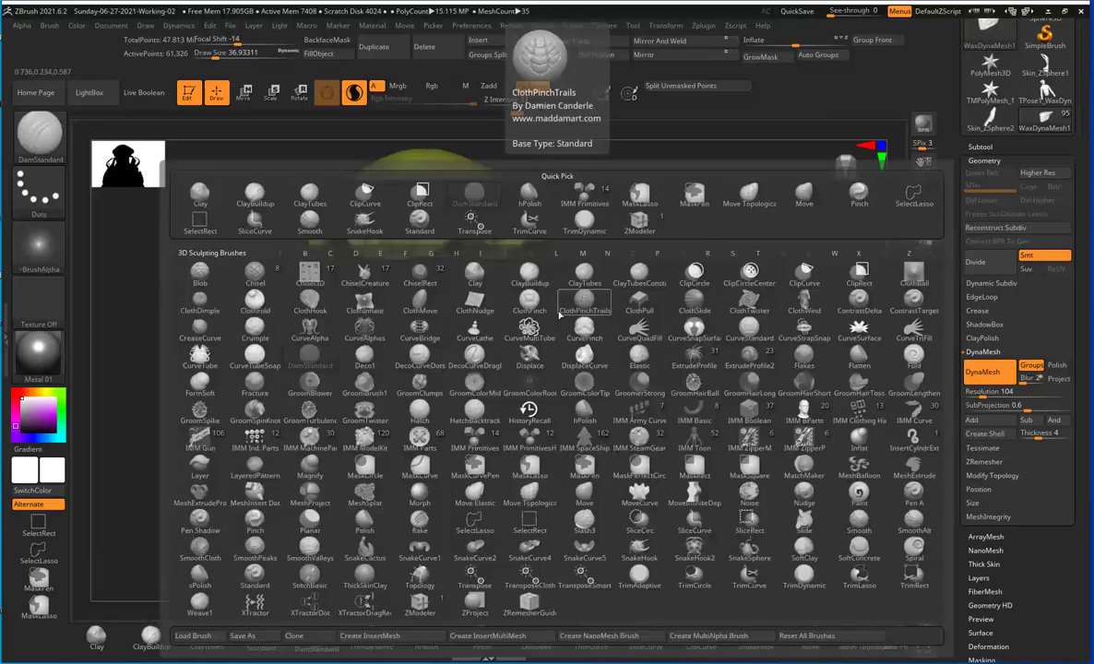
key("p")
key("i")
right_click_drag(404, 324, 427, 278)
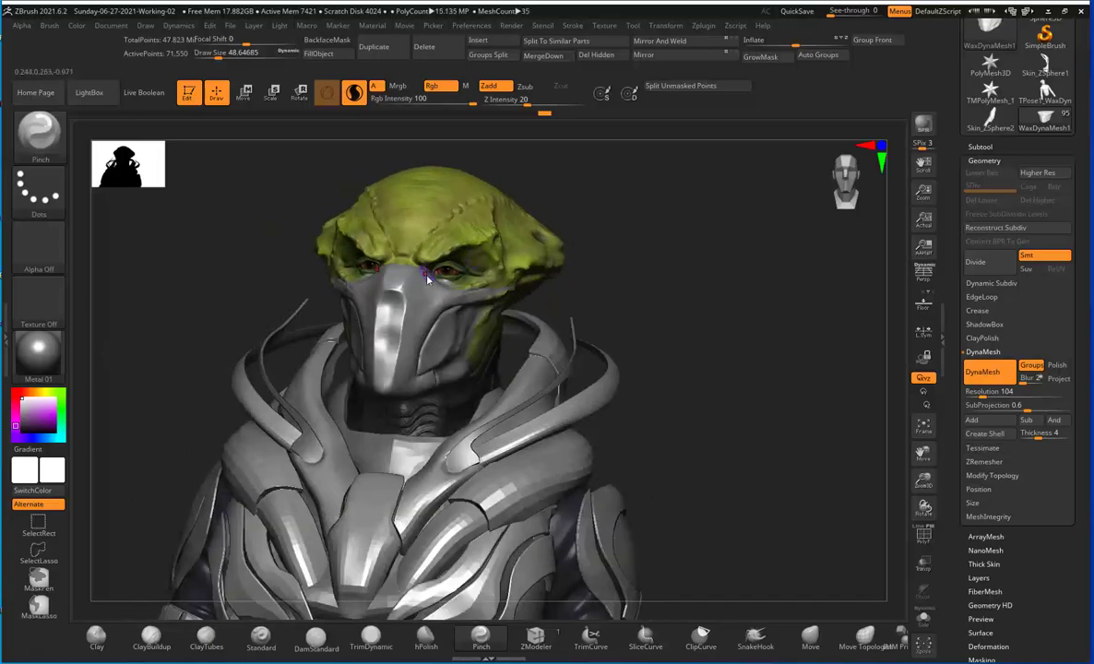
key("ctrl")
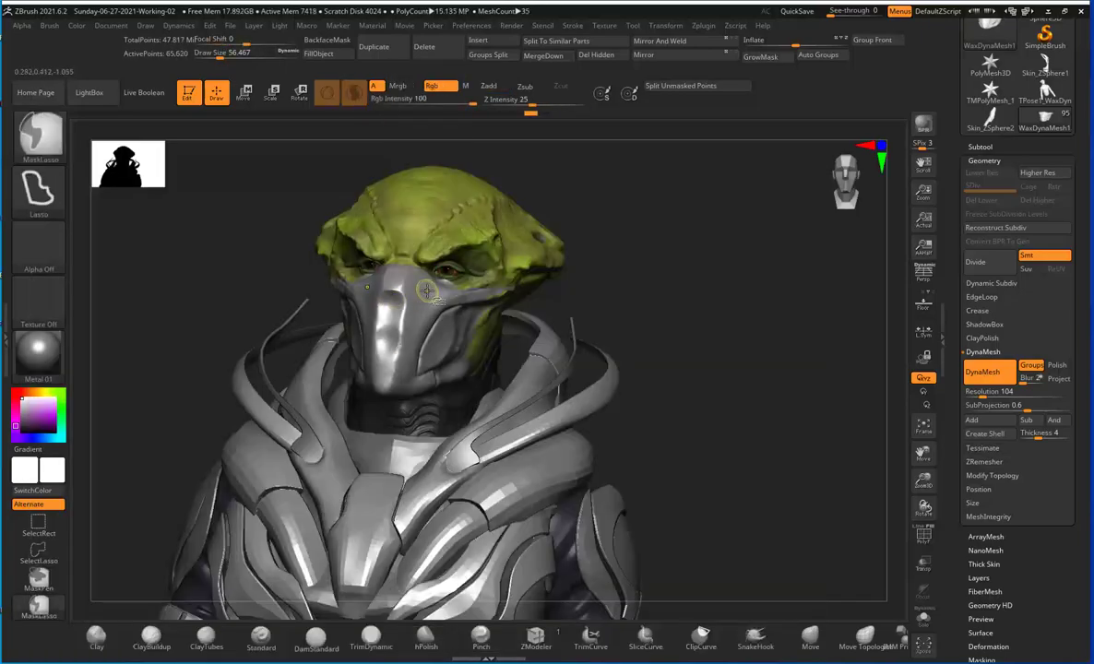
right_click_drag(427, 291, 566, 257)
Step: Pull the mask's front outward with the Move brush
key("b")
key("m")
key("v")
key("s")
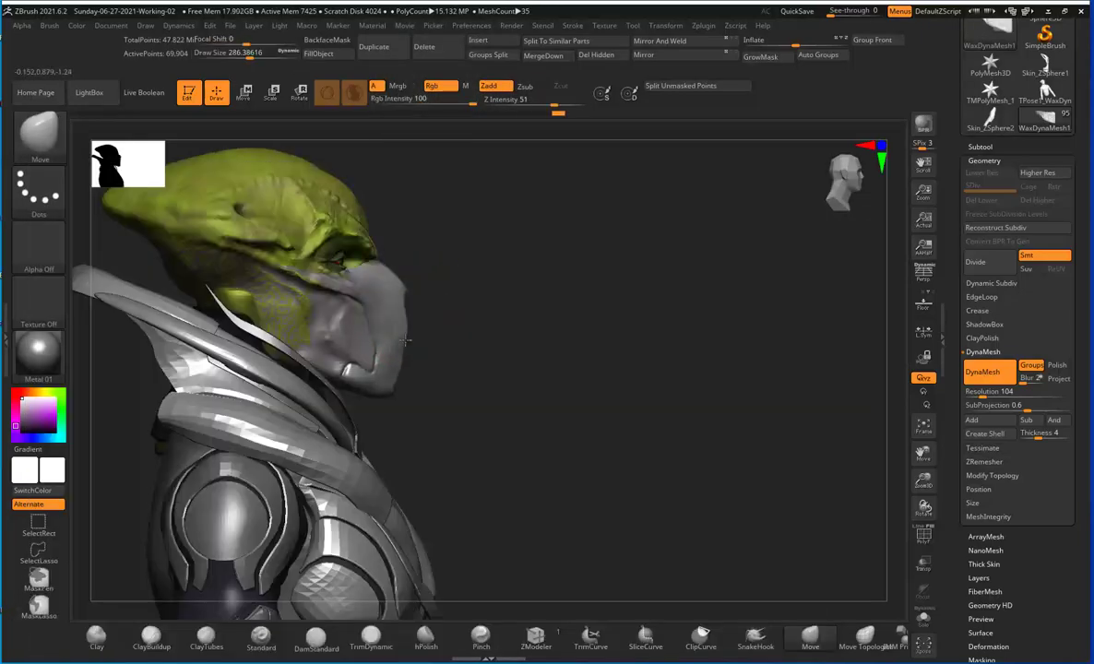
mouse_move(450, 323)
right_mouse_down("shift")
mouse_move(516, 293)
mouse_move(513, 231)
right_mouse_up("shift")
Step: Pinch the mask's nose ridge sharper from a front three-quarter view
key("b")
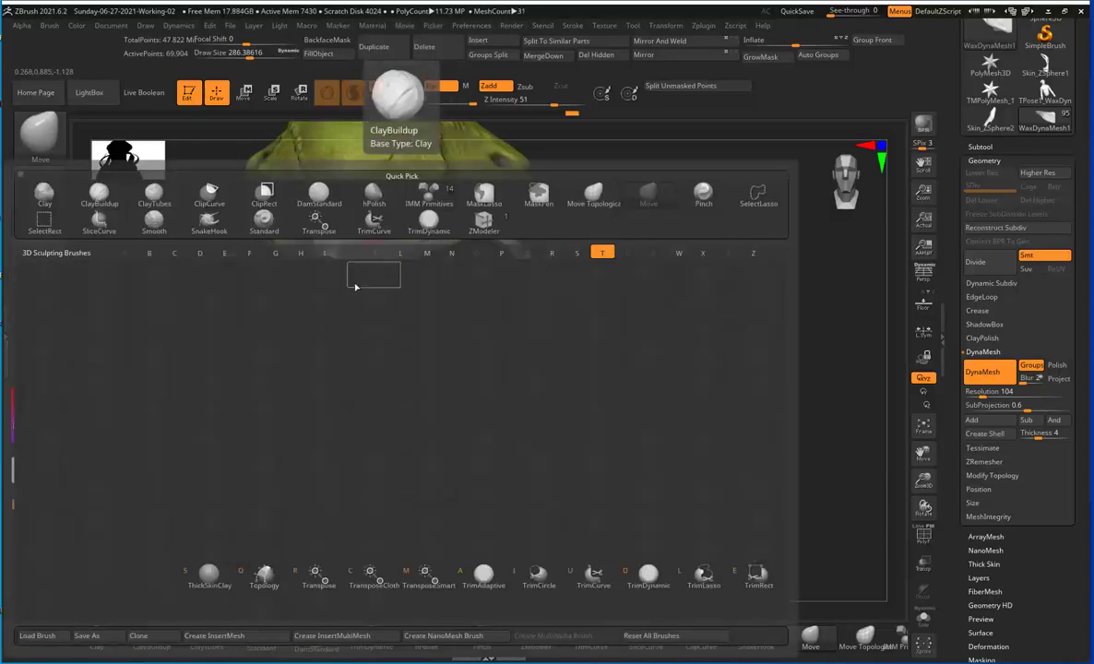
key("t")
key("d")
mouse_move(325, 318)
right_mouse_down()
mouse_move(649, 259)
mouse_move(332, 286)
right_mouse_up()
key("b")
key("p")
key("i")
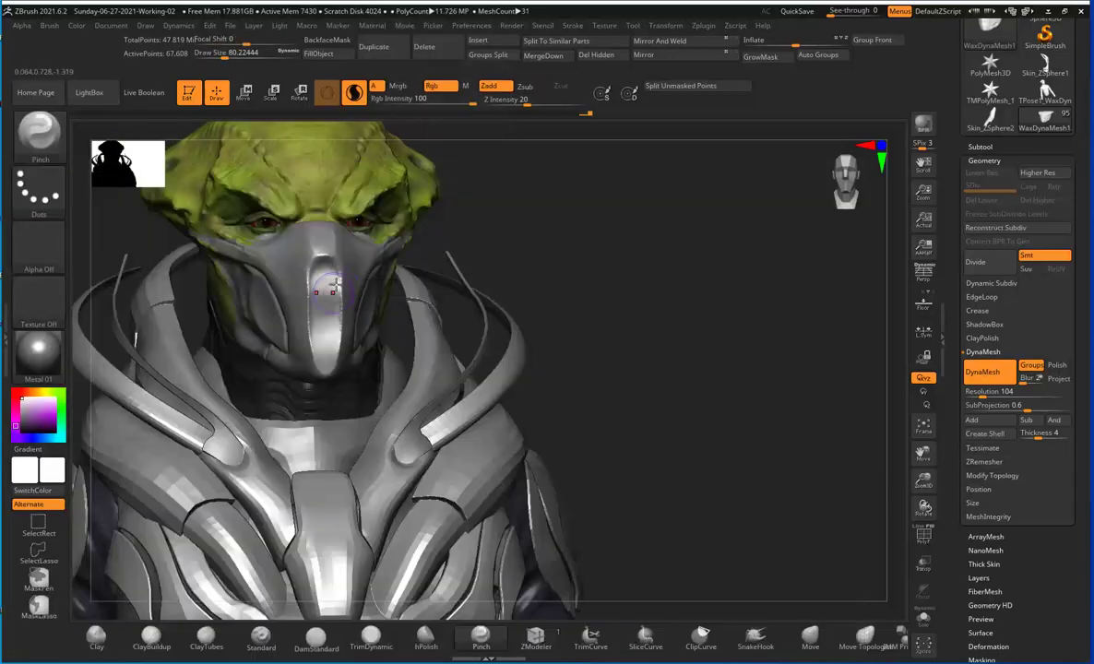
mouse_move(337, 359)
right_mouse_down()
mouse_move(435, 295)
mouse_move(298, 373)
right_mouse_up()
Step: Flatten the mask's side planes with TrimDynamic
key("b")
key("t")
key("d")
mouse_move(361, 342)
right_mouse_down()
mouse_move(295, 391)
mouse_move(579, 281)
mouse_move(506, 310)
mouse_move(398, 307)
right_mouse_up()
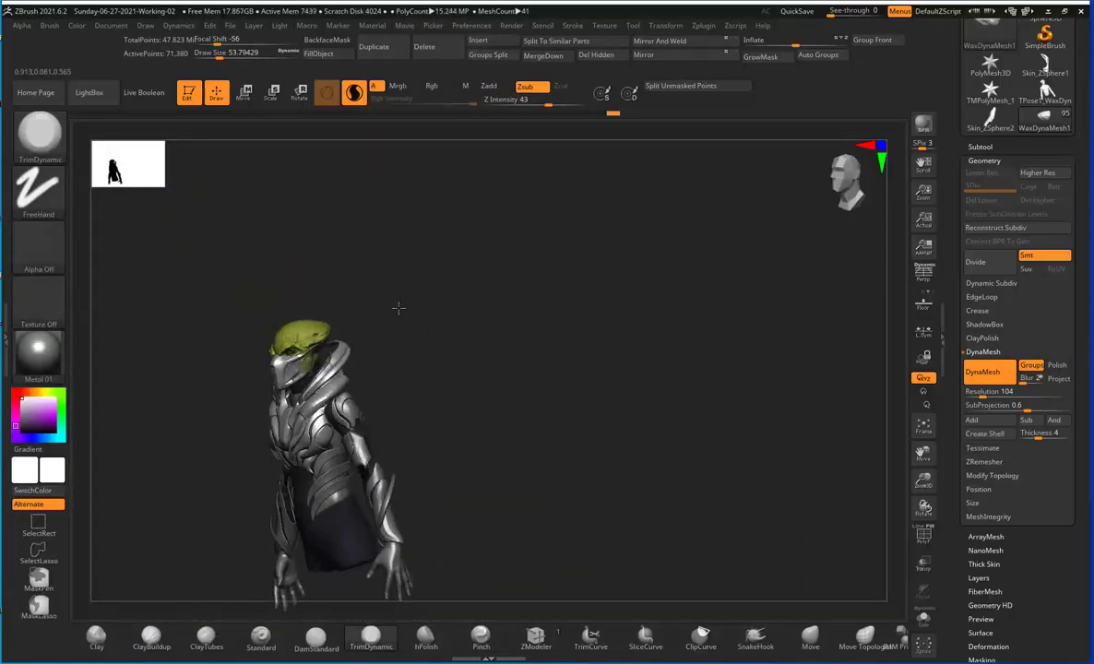
mouse_move(490, 293)
right_mouse_down()
mouse_move(442, 283)
mouse_move(495, 293)
mouse_move(324, 332)
mouse_move(721, 260)
mouse_move(288, 353)
right_mouse_up()
Step: Reframe the mask from the front while swapping between DamStandard, TrimDynamic and Move
key("b")
key("d")
key("s")
key("b")
key("t")
key("d")
key("s")
mouse_move(349, 333)
right_mouse_down()
mouse_move(371, 352)
mouse_move(474, 286)
mouse_move(349, 355)
right_mouse_up()
key("b")
key("m")
key("v")
key("s")
right_click_drag(738, 255, 343, 351)
Step: Carve another groove into the mask with DamStandard from a side profile
key("b")
key("t")
key("d")
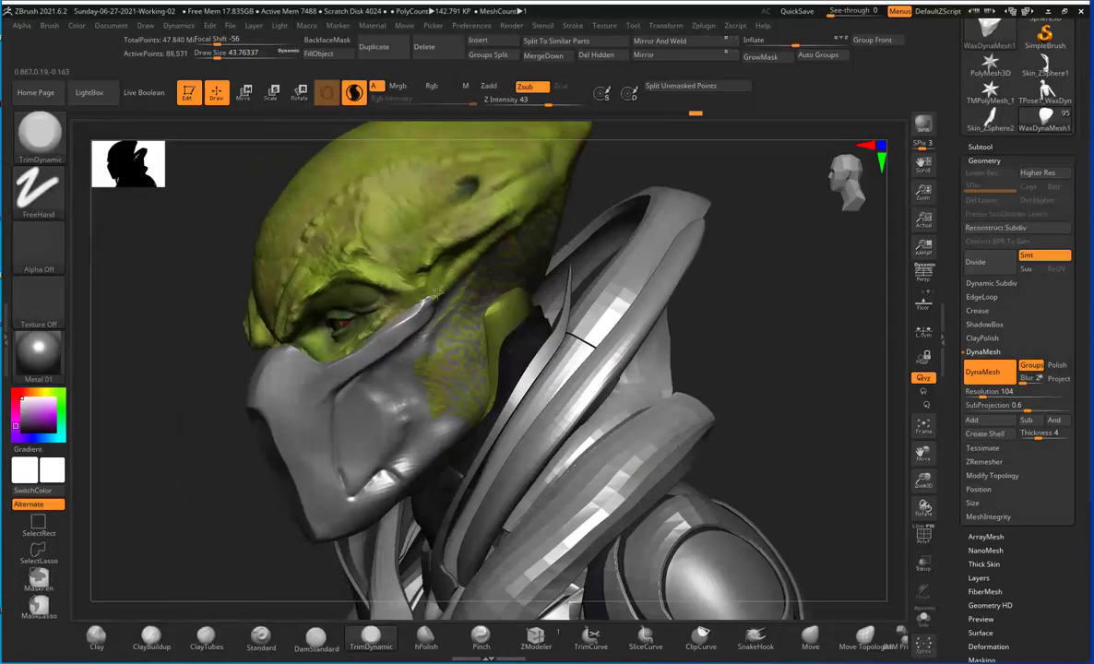
mouse_move(403, 324)
right_mouse_down()
mouse_move(498, 359)
mouse_move(473, 406)
mouse_move(403, 273)
mouse_move(378, 327)
mouse_move(517, 268)
mouse_move(280, 314)
mouse_move(596, 205)
mouse_move(279, 311)
right_mouse_up()
key("b")
key("p")
key("i")
key("b")
key("c")
key("l")
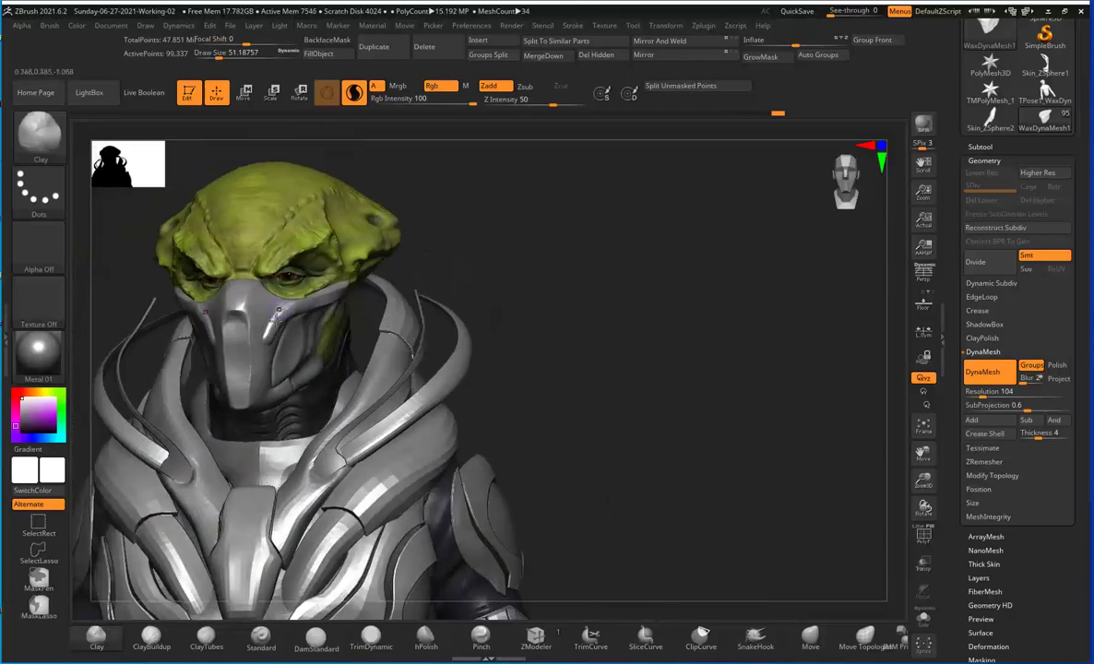
key("b")
key("d")
key("s")
mouse_move(504, 221)
right_mouse_down("alt")
mouse_move(283, 341)
mouse_move(684, 237)
mouse_move(630, 224)
mouse_move(309, 281)
mouse_move(304, 321)
right_mouse_up("alt")
Step: Frame the whole figure, then zoom in on the upper body
key("b")
key("p")
key("i")
mouse_move(378, 273)
right_mouse_down()
mouse_move(333, 307)
mouse_move(388, 277)
right_mouse_up()
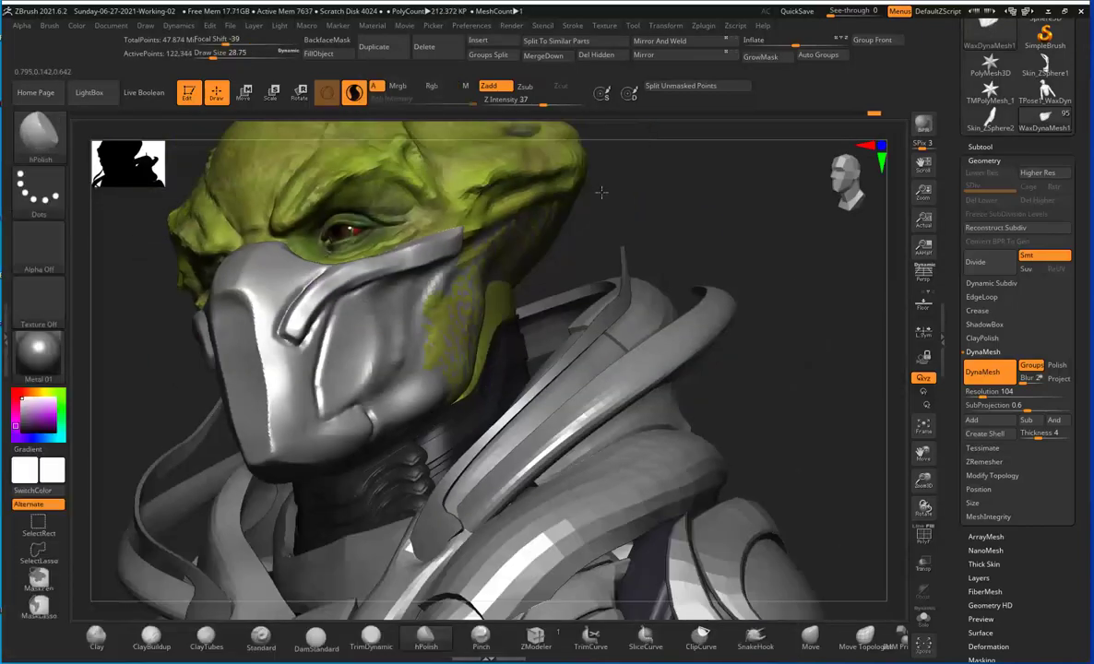
key("f")
mouse_move(508, 262)
right_mouse_down("alt")
mouse_move(298, 313)
mouse_move(606, 215)
mouse_move(535, 215)
mouse_move(397, 262)
mouse_move(527, 257)
mouse_move(316, 259)
right_mouse_up("alt")
Step: Trim the mask's side into a flat plane with TrimDynamic
key("b")
key("t")
key("d")
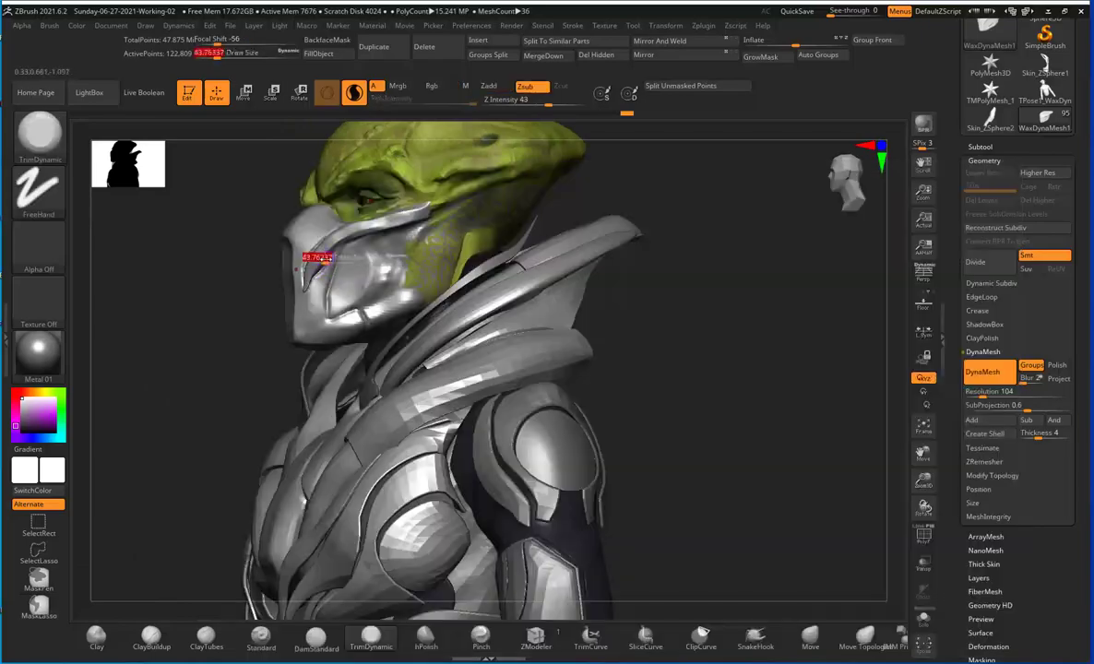
mouse_move(614, 161)
right_mouse_down()
mouse_move(630, 211)
mouse_move(577, 227)
mouse_move(608, 213)
right_mouse_up()
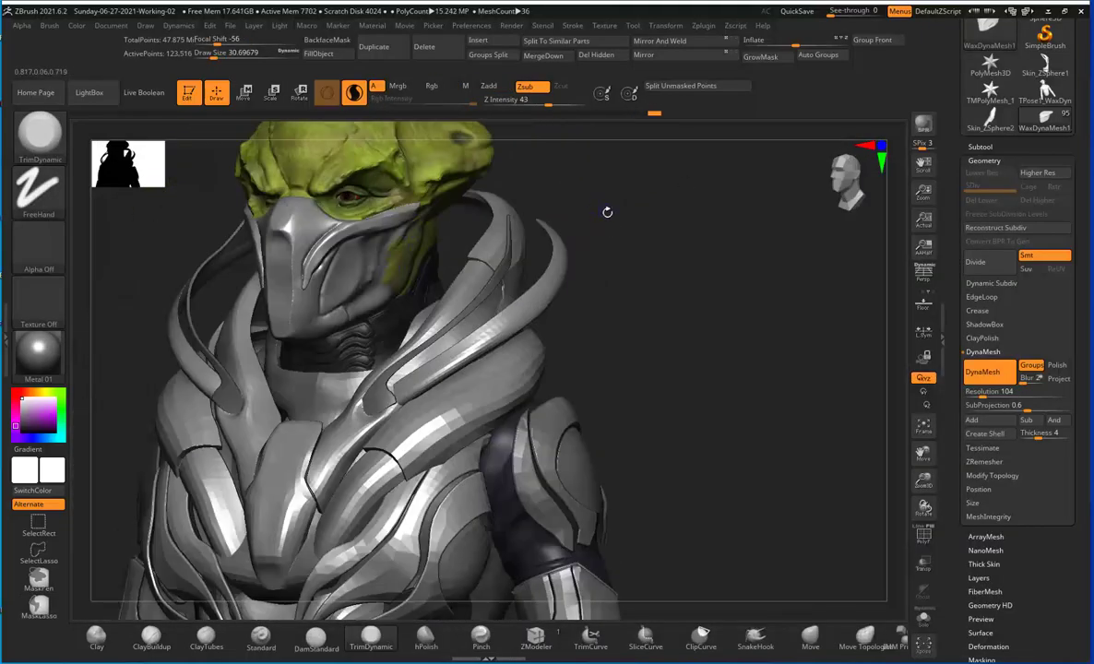
Step: Even out bumps across the front of the mask with the Pinch brush
key("b")
key("d")
key("s")
mouse_move(327, 249)
right_mouse_down()
mouse_move(642, 237)
mouse_move(535, 212)
mouse_move(579, 211)
mouse_move(369, 276)
right_mouse_up()
key("b")
key("t")
key("d")
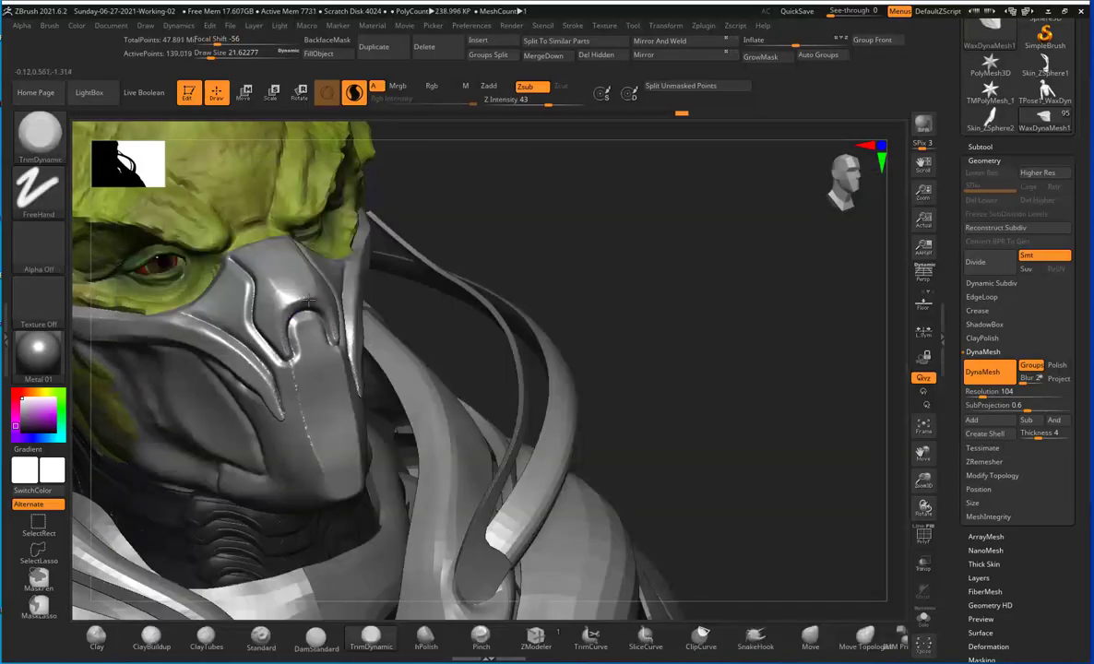
key("b")
key("p")
key("i")
mouse_move(596, 256)
right_mouse_down("ctrl")
mouse_move(596, 207)
mouse_move(329, 322)
mouse_move(308, 349)
mouse_move(460, 305)
mouse_move(194, 381)
right_mouse_up("ctrl")
Step: Carve a groove along the mask's side and pinch its grooves sharper
key("b")
key("d")
key("s")
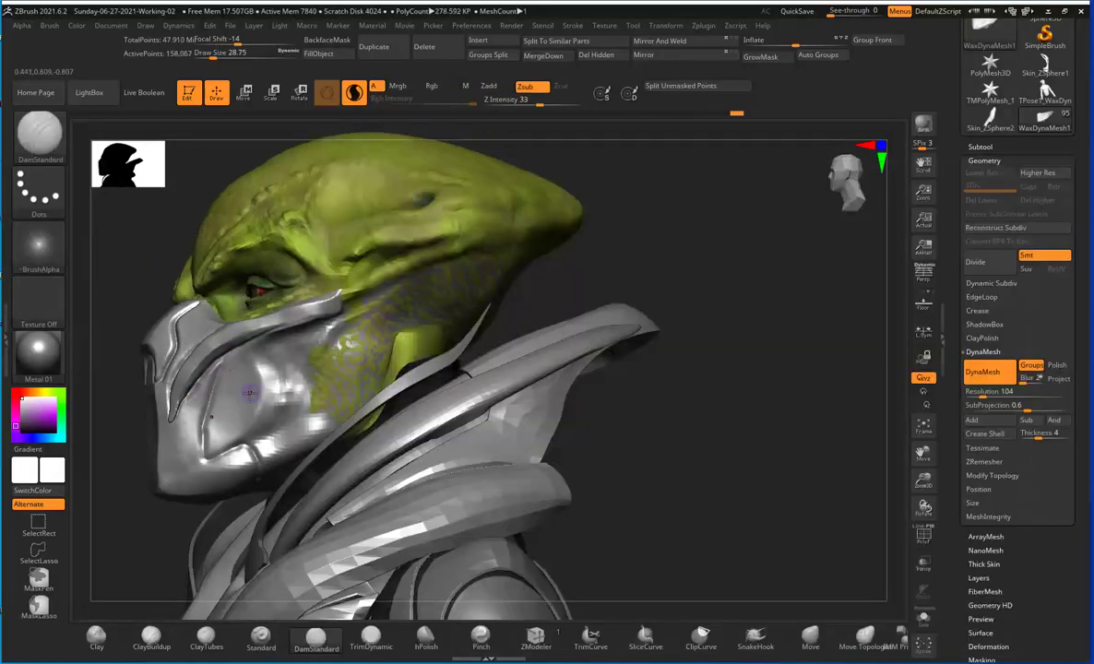
mouse_move(255, 344)
right_mouse_down()
mouse_move(479, 276)
mouse_move(238, 302)
right_mouse_up()
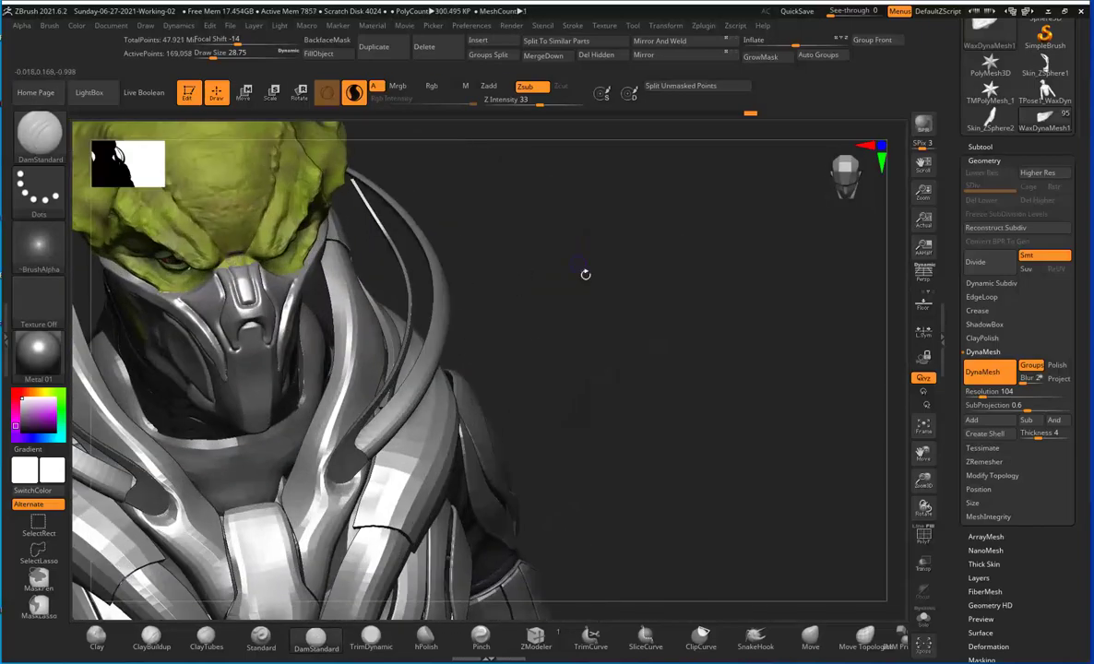
mouse_move(585, 274)
right_mouse_down("ctrl")
mouse_move(449, 159)
mouse_move(452, 277)
right_mouse_up("ctrl")
right_click_drag(452, 277, 461, 366)
mouse_move(246, 351)
right_mouse_down()
mouse_move(427, 310)
mouse_move(273, 303)
right_mouse_up()
mouse_move(181, 293)
right_mouse_down()
mouse_move(304, 295)
mouse_move(277, 276)
mouse_move(267, 286)
right_mouse_up()
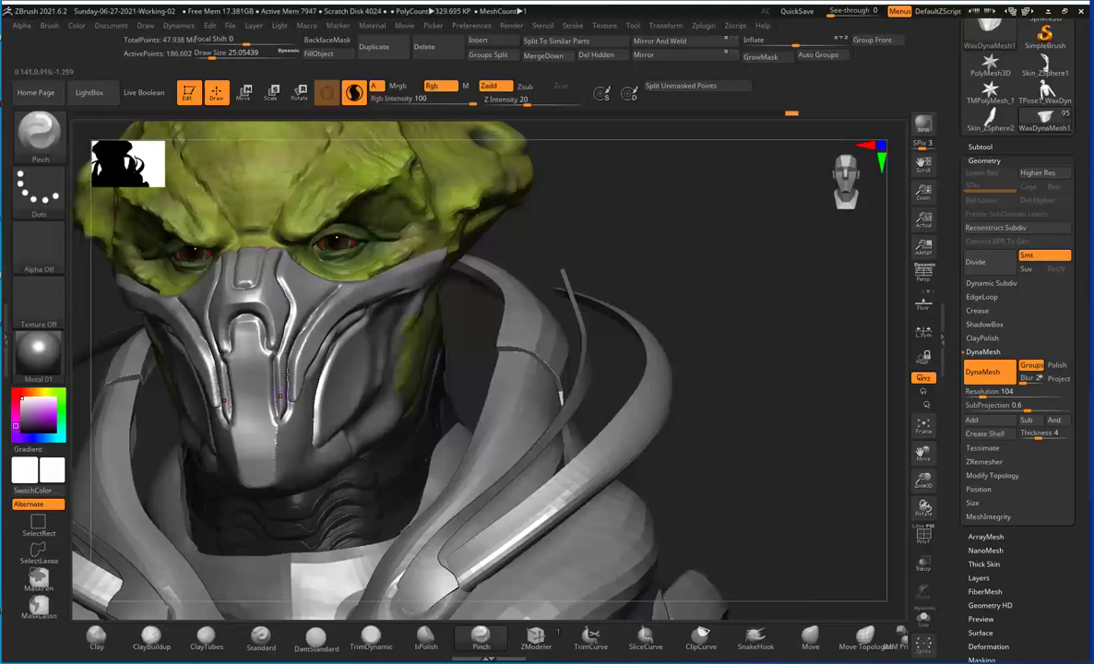
mouse_move(284, 373)
right_mouse_down()
mouse_move(415, 323)
mouse_move(532, 215)
mouse_move(460, 284)
mouse_move(479, 259)
mouse_move(550, 269)
mouse_move(443, 276)
right_mouse_up()
Step: Carve a final side groove, then zoom out to review the whole bust
key("b")
key("d")
key("s")
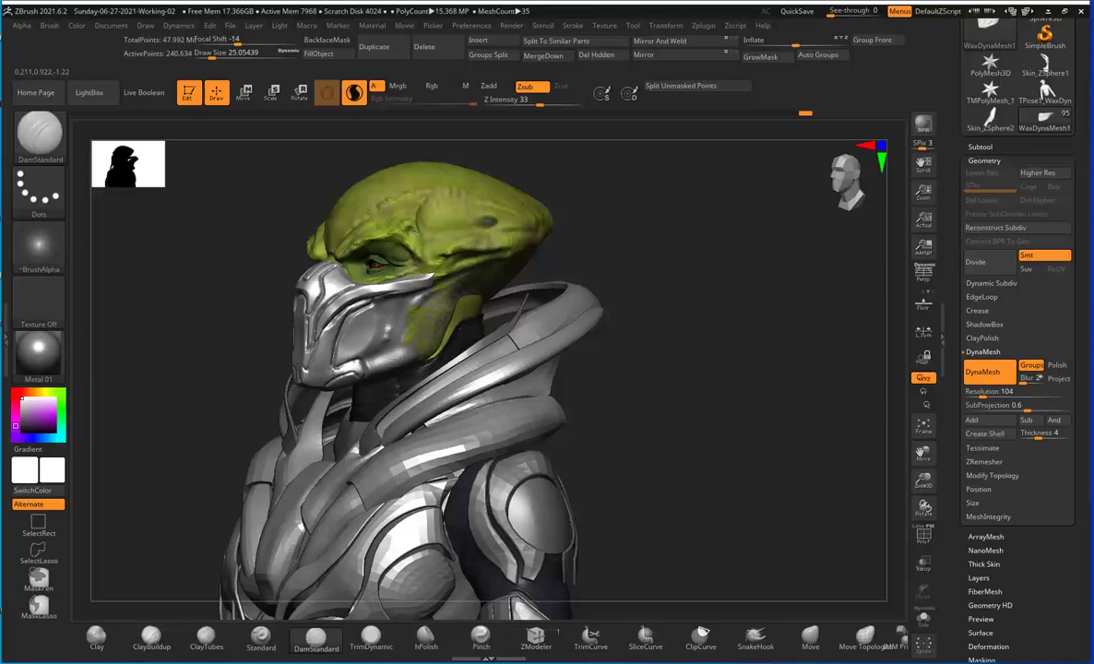
mouse_move(506, 271)
right_mouse_down("alt")
mouse_move(601, 349)
mouse_move(420, 256)
mouse_move(524, 296)
mouse_move(626, 297)
right_mouse_up("alt")
left_click_drag(260, 321, 266, 335)
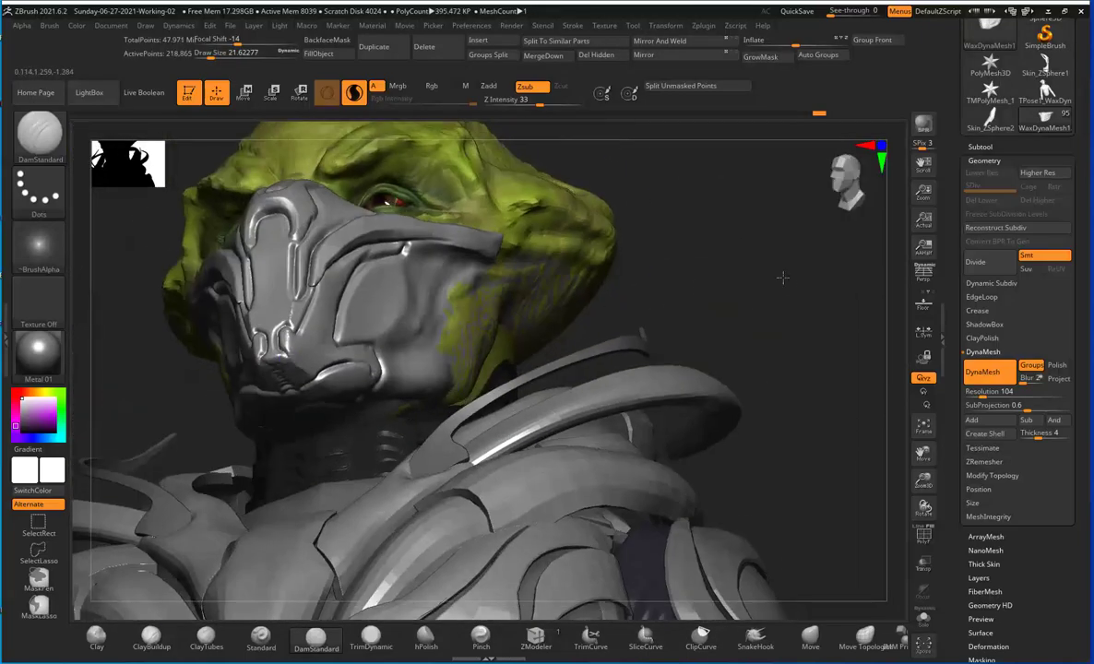
key("b")
key("p")
key("i")
mouse_move(266, 334)
right_mouse_down()
mouse_move(518, 303)
mouse_move(525, 348)
right_mouse_up()
Step: Save the project as Sunday-06-27-2021-Working-02 in the 01. 3D folder
key("ctrl+s")
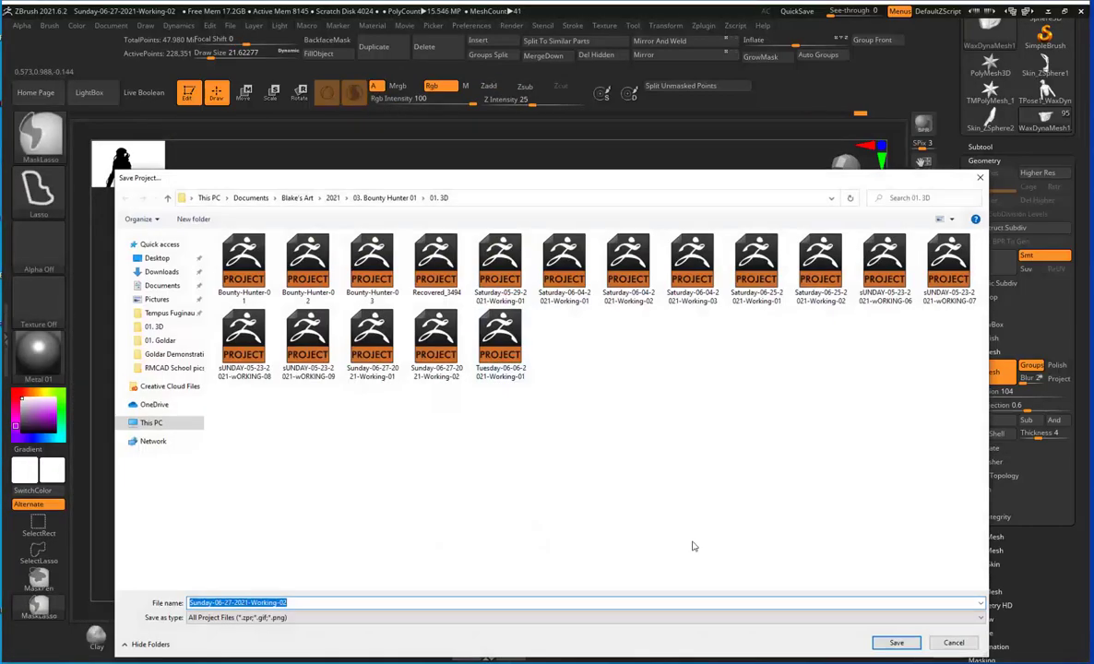
key("Return")
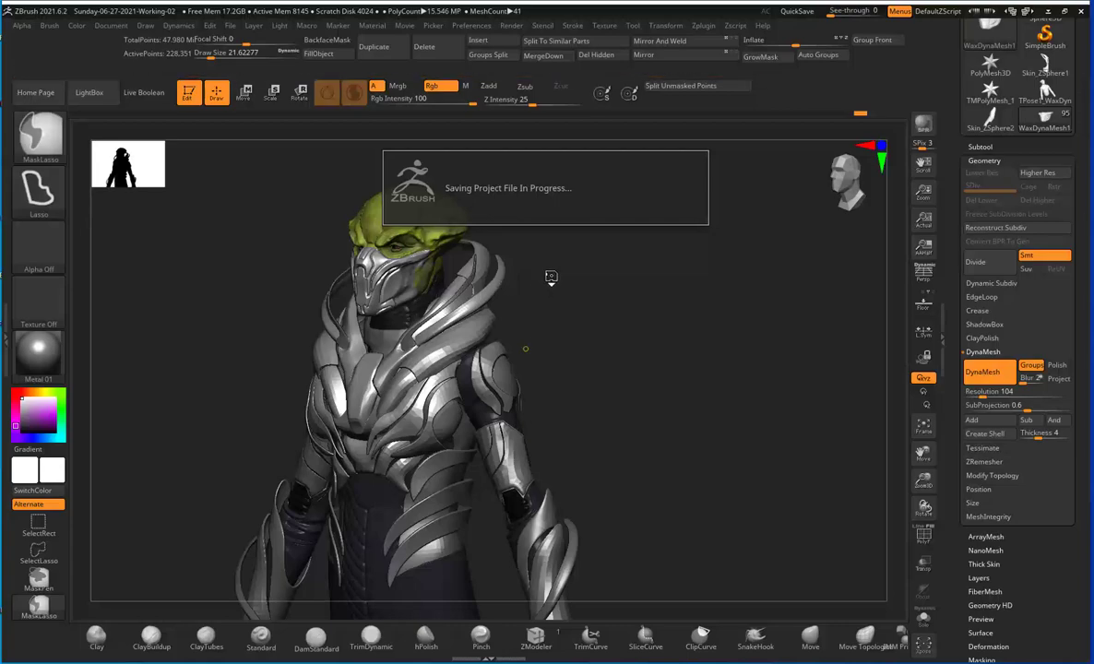
mouse_move(550, 247)
left_mouse_down()
mouse_move(571, 237)
mouse_move(654, 315)
mouse_move(489, 237)
mouse_move(310, 262)
mouse_move(350, 315)
mouse_move(509, 280)
mouse_move(411, 212)
left_mouse_up()
Step: Turn the bust to a three-quarter view in Move mode, then return to sculpting
key("w")
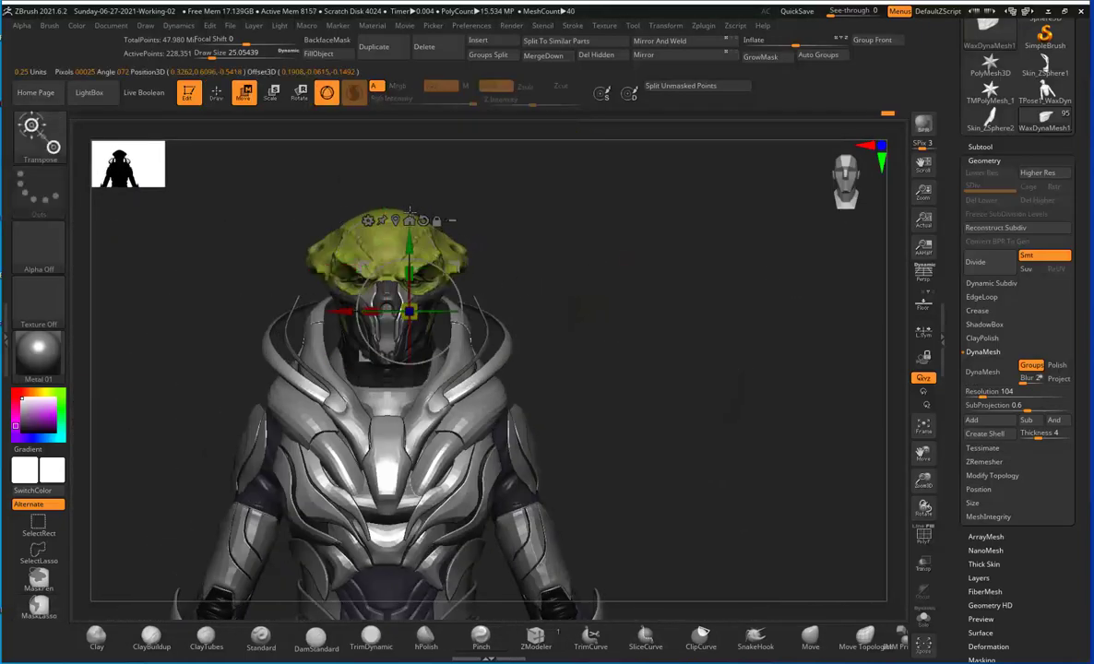
left_click_drag(501, 190, 388, 317)
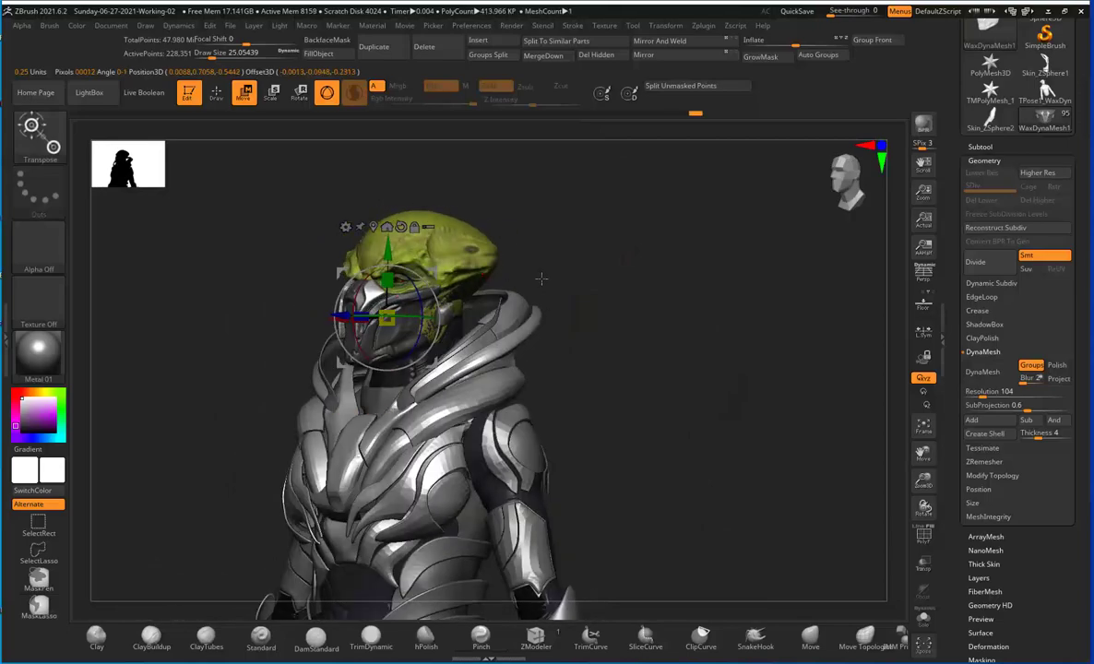
key("q")
left_click_drag(542, 279, 499, 277)
Step: Pick ClayBuildup, then Pinch with a new size, inspecting the bust from front and side
key("b")
key("c")
key("b")
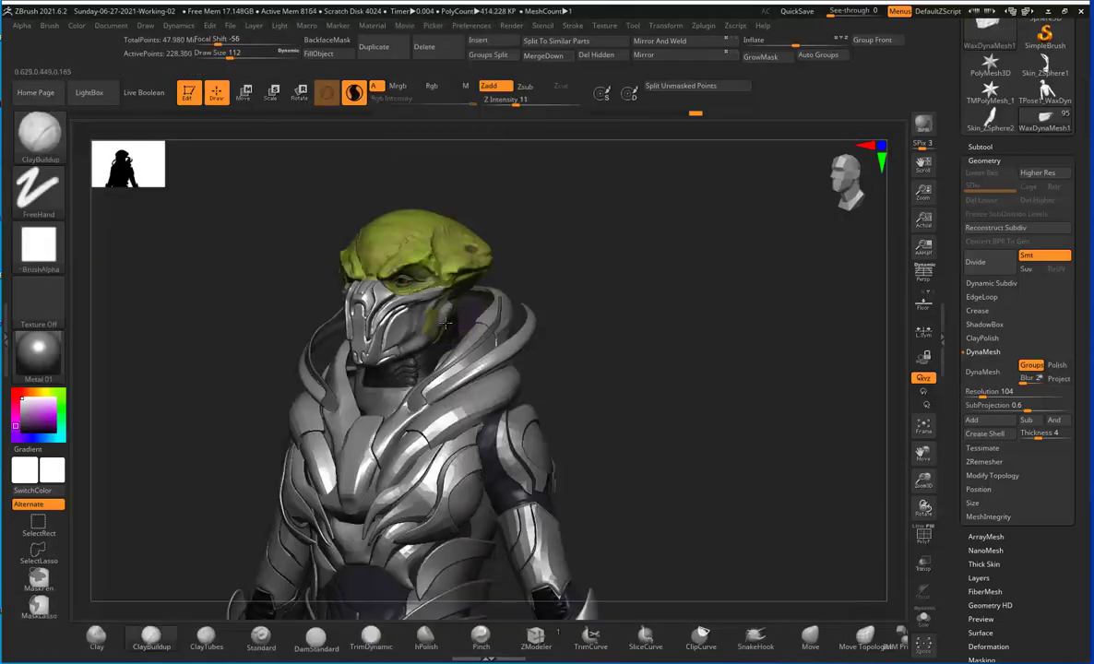
mouse_move(439, 321)
left_mouse_down()
mouse_move(516, 288)
mouse_move(586, 342)
mouse_move(633, 286)
mouse_move(556, 288)
left_mouse_up()
key("b")
key("p")
key("i")
key("s")
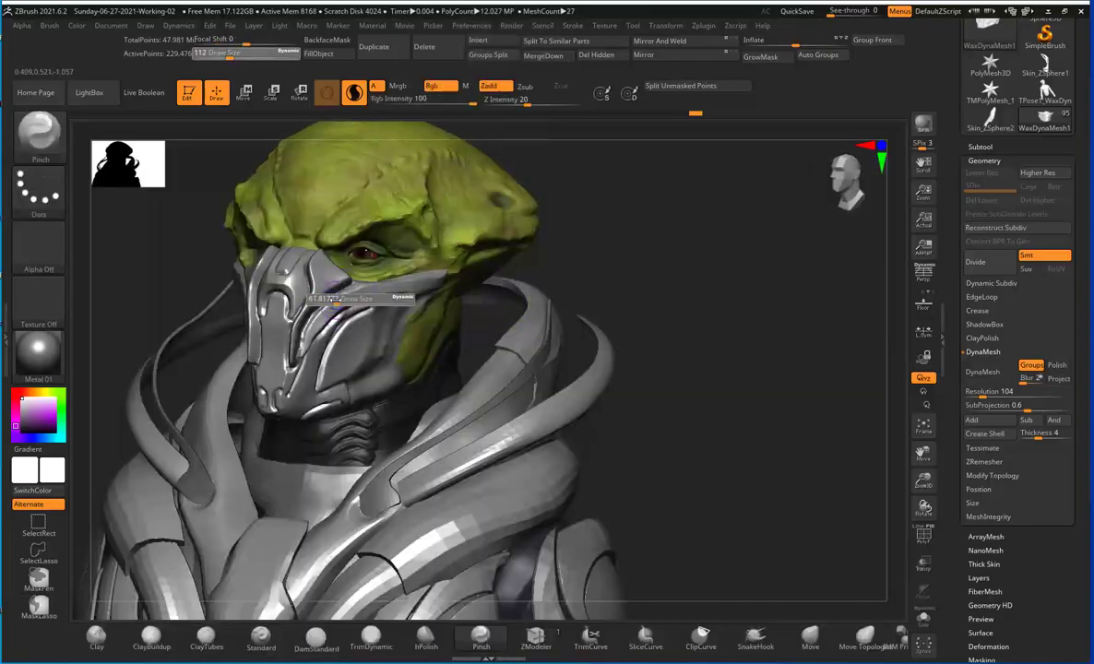
mouse_move(580, 243)
left_mouse_down("alt")
mouse_move(547, 227)
mouse_move(459, 322)
mouse_move(554, 268)
mouse_move(383, 304)
left_mouse_up("alt")
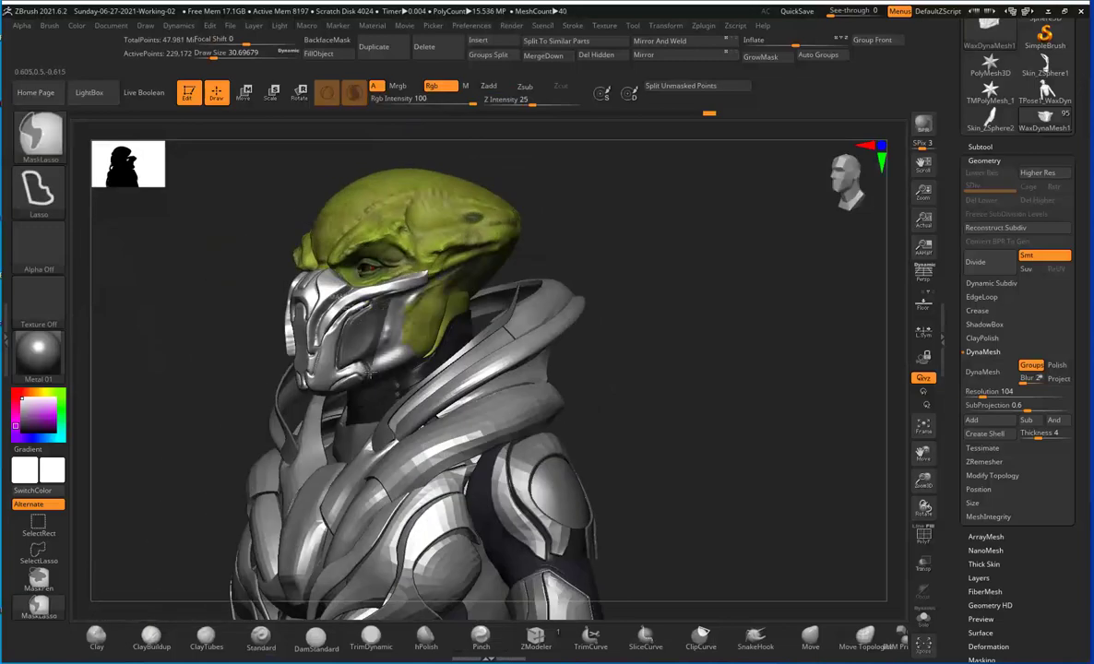
Step: Hide the mask to view the face straight on, then return to a three-quarter view
left_click(406, 300, "ctrl+shift")
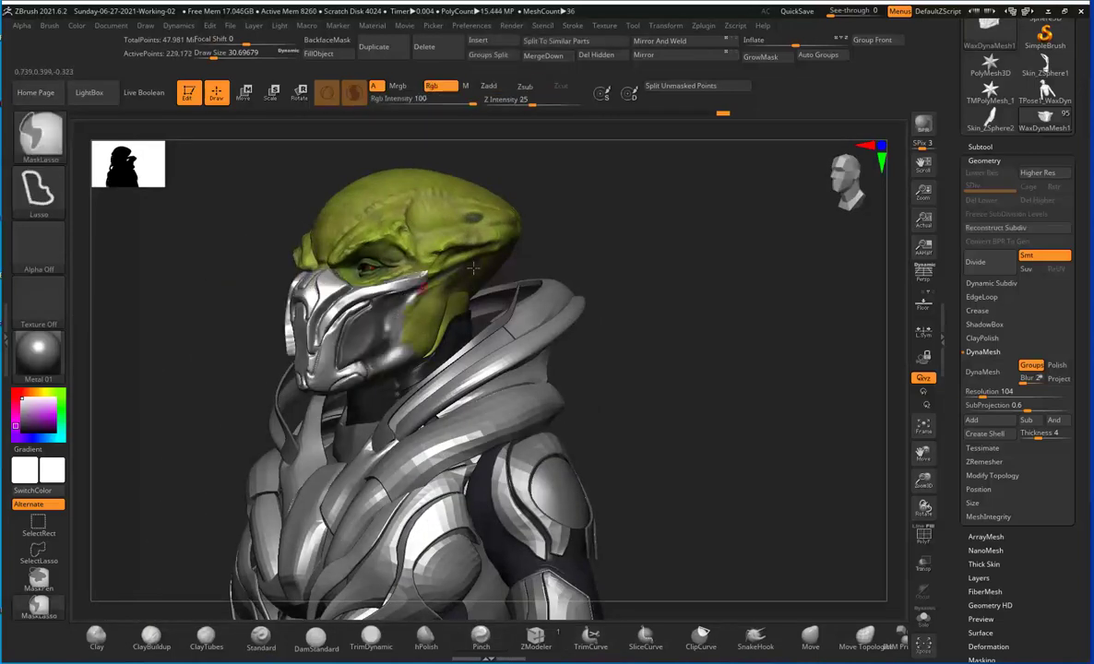
mouse_move(472, 268)
left_mouse_down()
mouse_move(589, 281)
mouse_move(599, 264)
left_mouse_up()
key("w")
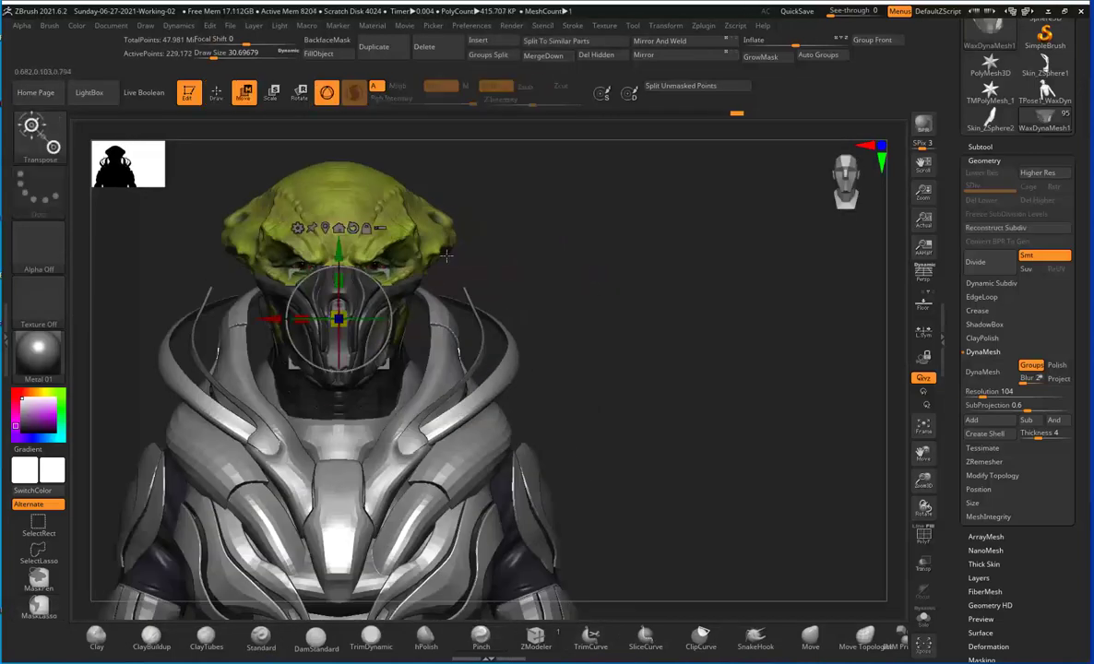
key("q")
left_click_drag(446, 255, 401, 297)
Step: Isolate the mask and build up its surface detail with ClayBuildup from a front view
key("b")
key("c")
key("b")
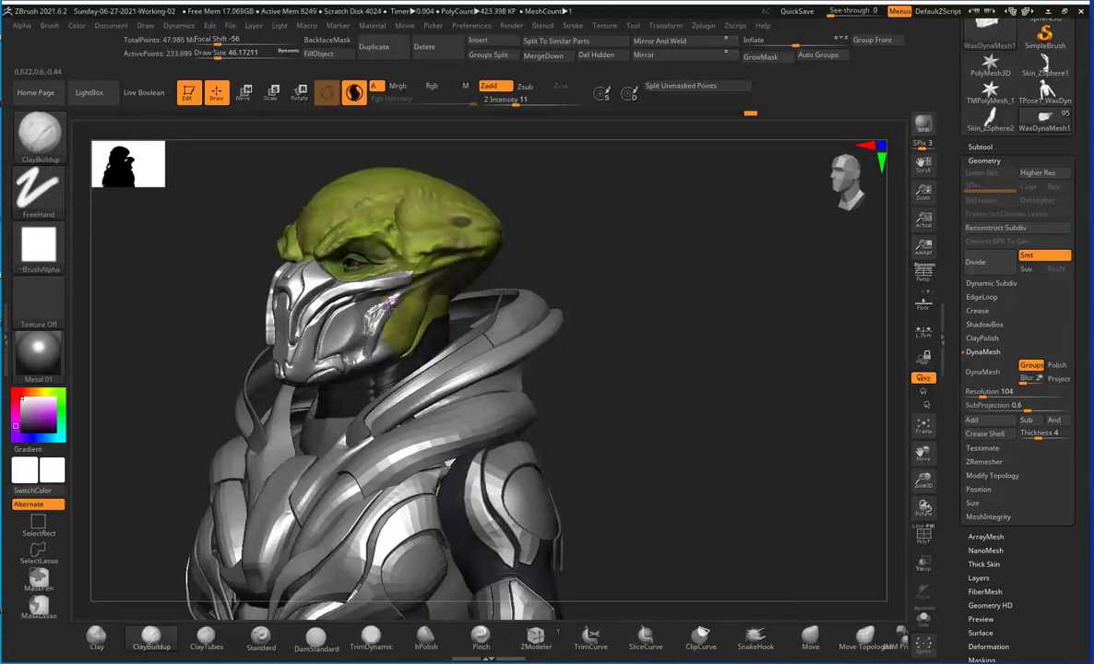
left_click(409, 329, "ctrl+shift")
key("s")
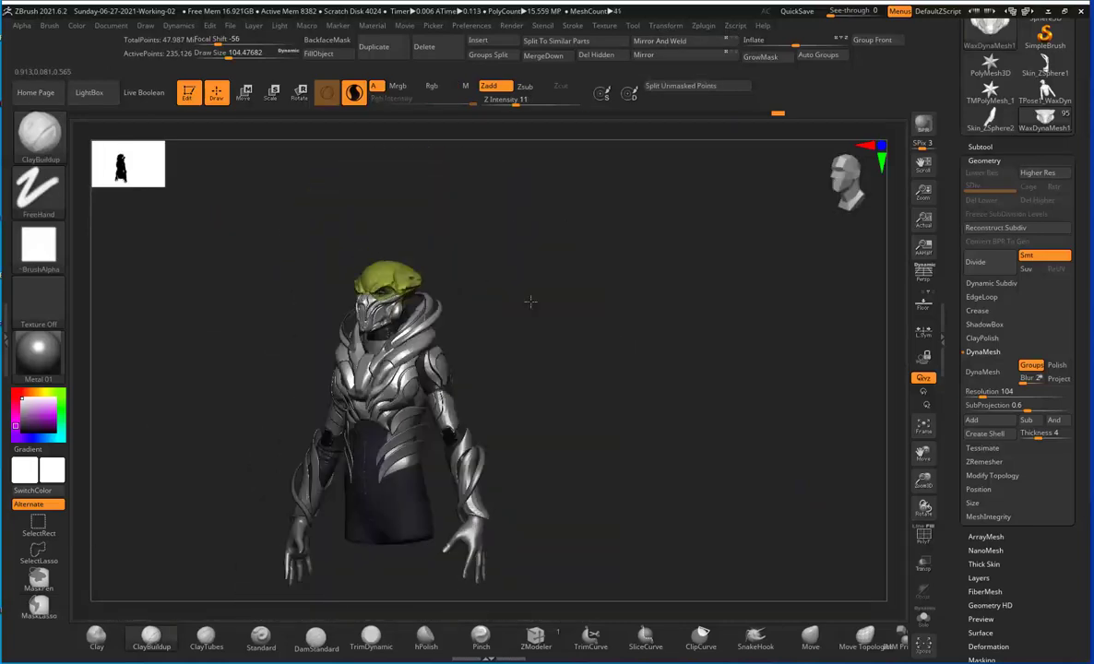
mouse_move(529, 300)
left_mouse_down()
mouse_move(462, 302)
mouse_move(497, 308)
left_mouse_up()
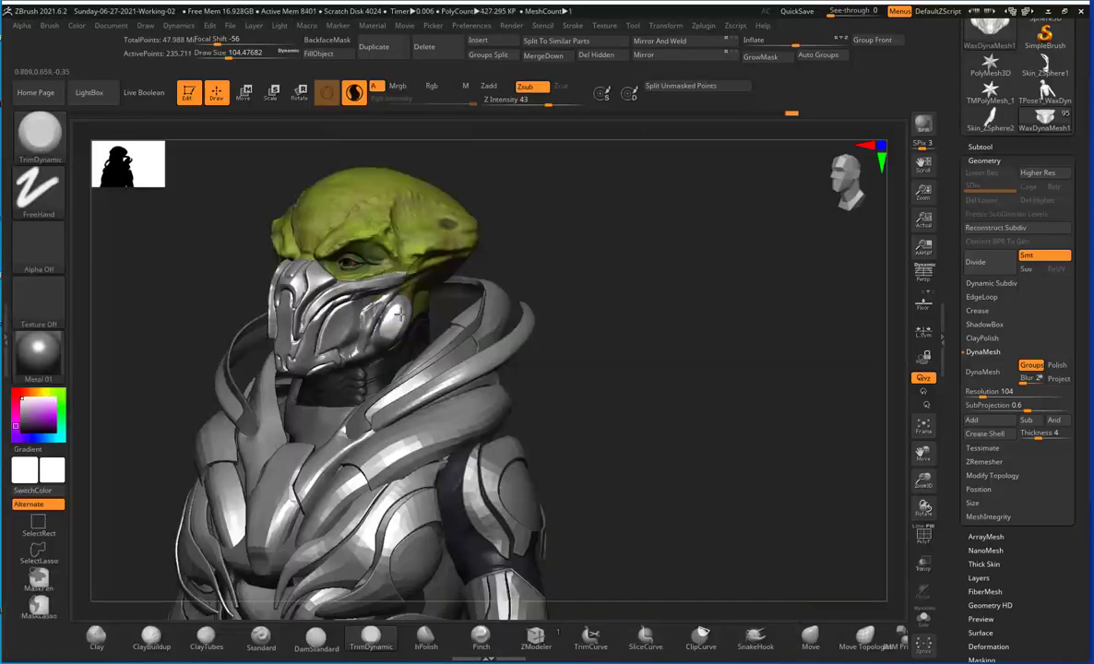
mouse_move(591, 252)
left_mouse_down()
mouse_move(619, 204)
mouse_move(547, 286)
mouse_move(633, 281)
mouse_move(705, 241)
mouse_move(574, 308)
mouse_move(513, 276)
mouse_move(544, 293)
left_mouse_up()
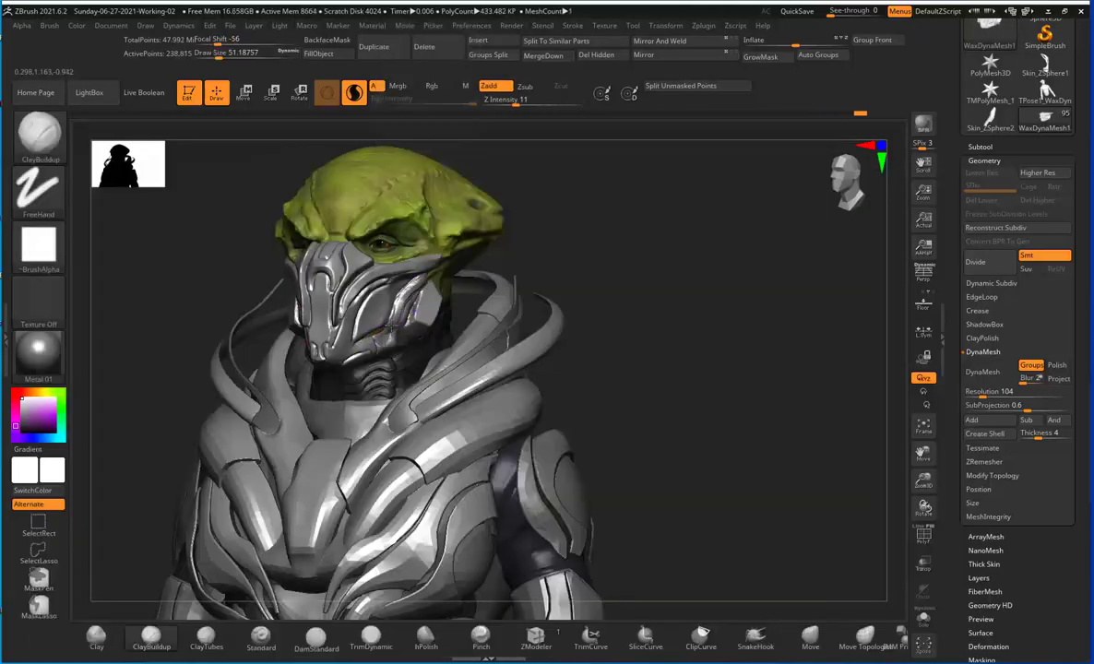
mouse_move(387, 329)
left_mouse_down()
mouse_move(625, 237)
mouse_move(384, 330)
mouse_move(645, 213)
mouse_move(574, 252)
mouse_move(513, 254)
mouse_move(635, 243)
left_mouse_up()
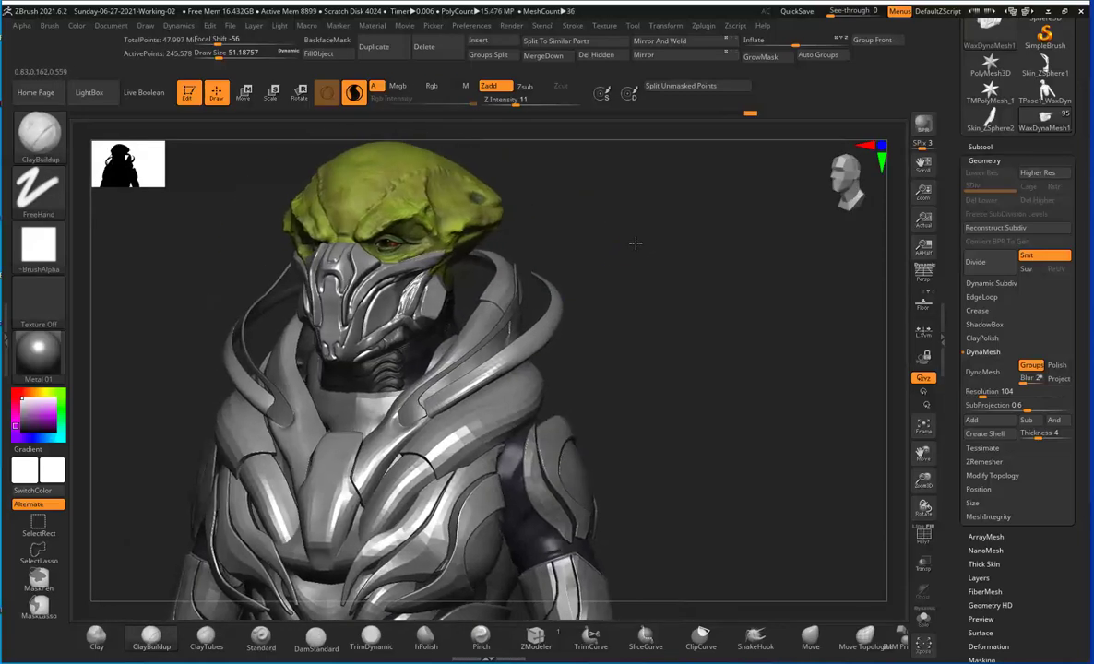
Step: Flatten and polish the mask panels with hPolish, checking three-quarter and front views
key("b")
key("h")
key("p")
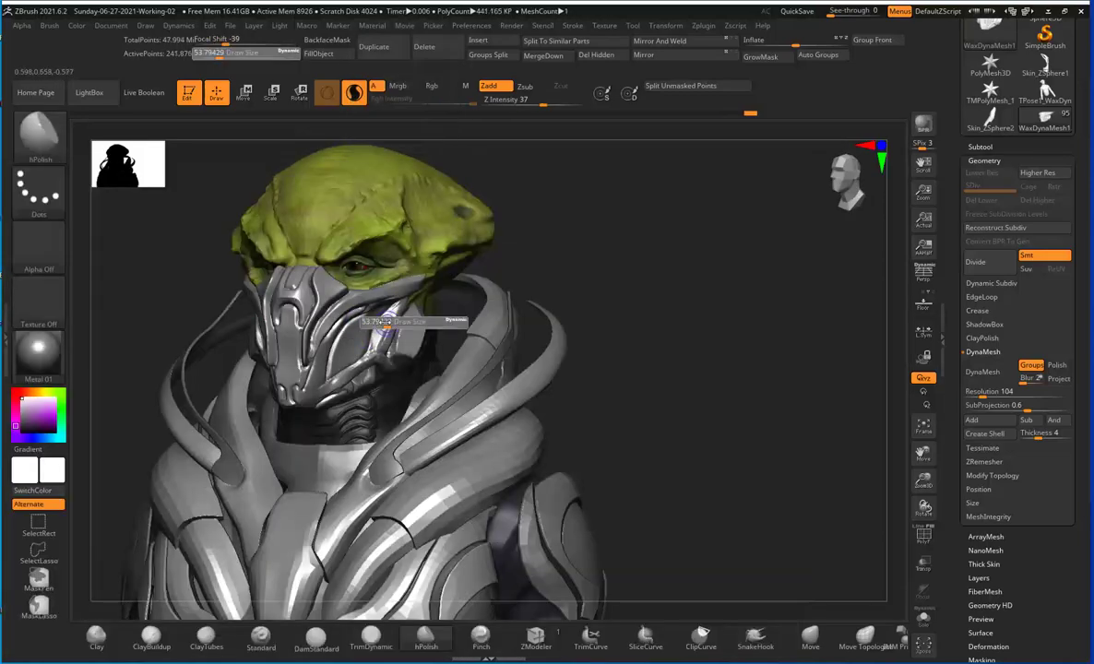
mouse_move(386, 322)
left_mouse_down()
mouse_move(542, 224)
mouse_move(479, 276)
mouse_move(531, 262)
mouse_move(367, 367)
left_mouse_up()
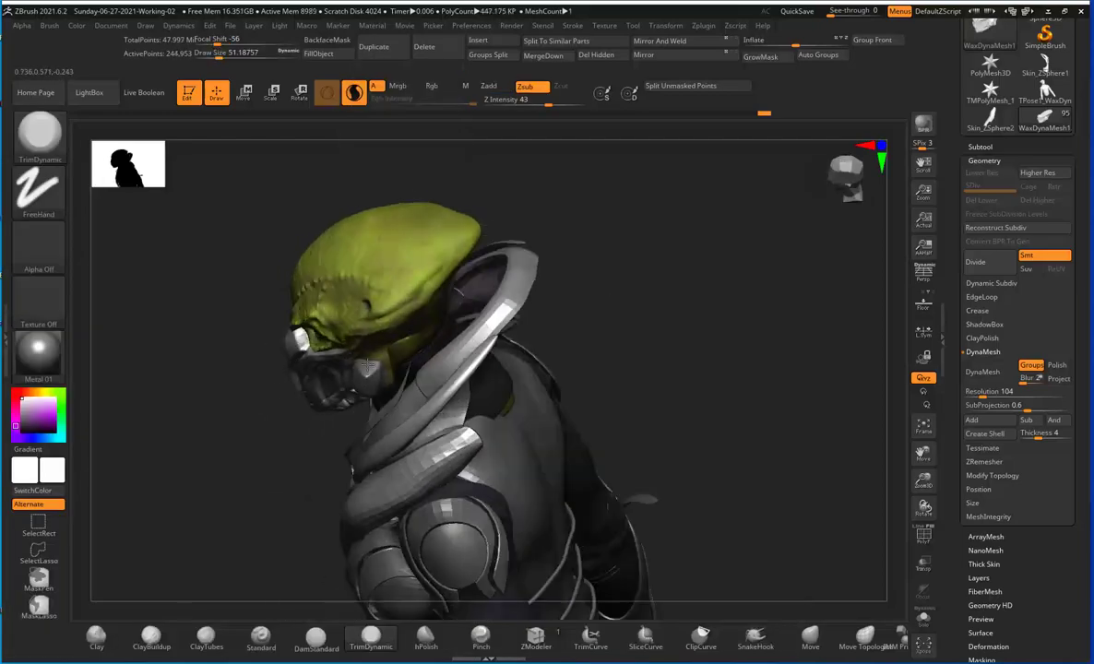
left_click_drag(587, 300, 370, 377)
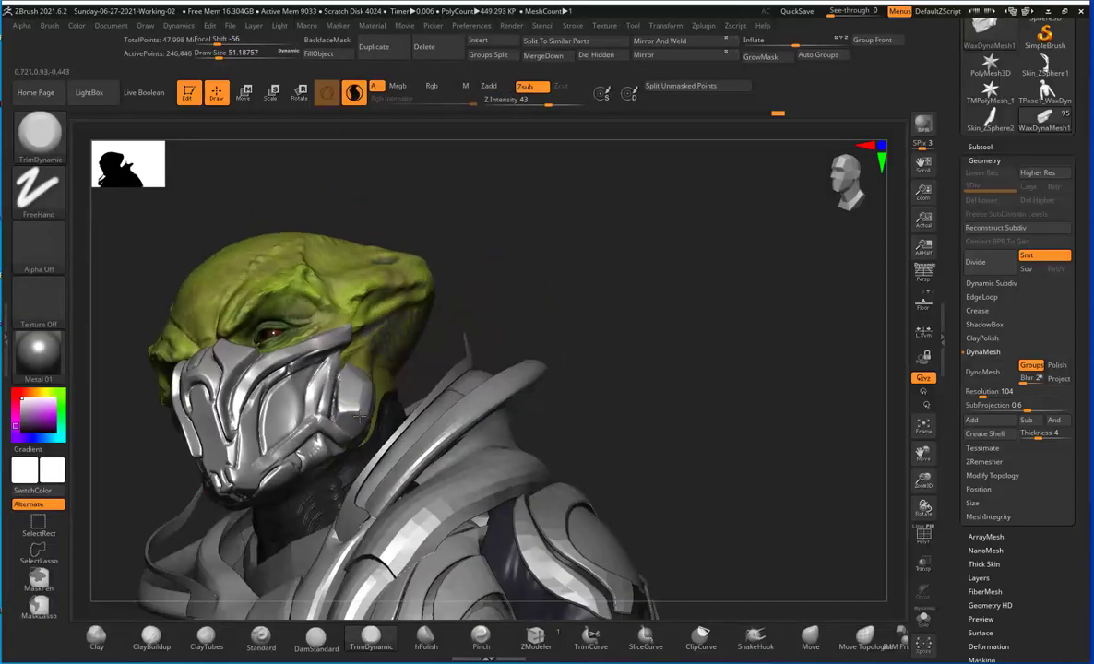
mouse_move(510, 259)
left_mouse_down()
mouse_move(465, 378)
mouse_move(586, 420)
left_mouse_up()
Step: Try the Pinch brush, then settle on hPolish while turning the head to a side view
key("b")
left_click(352, 341)
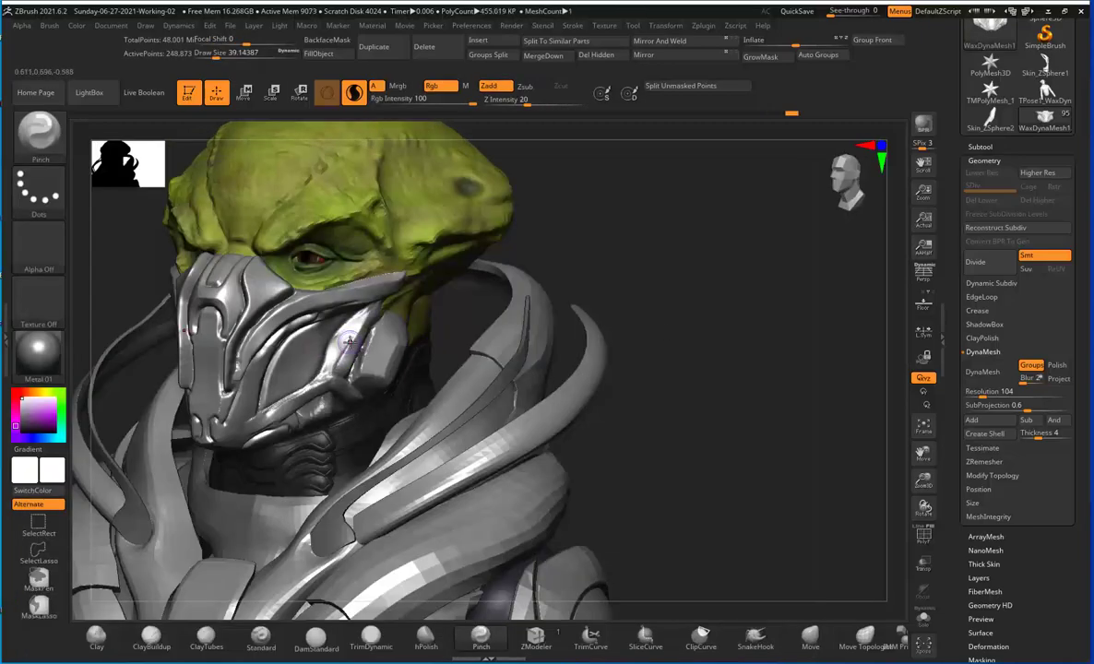
key("b")
key("h")
key("p")
left_click_drag(397, 337, 615, 251)
key("b")
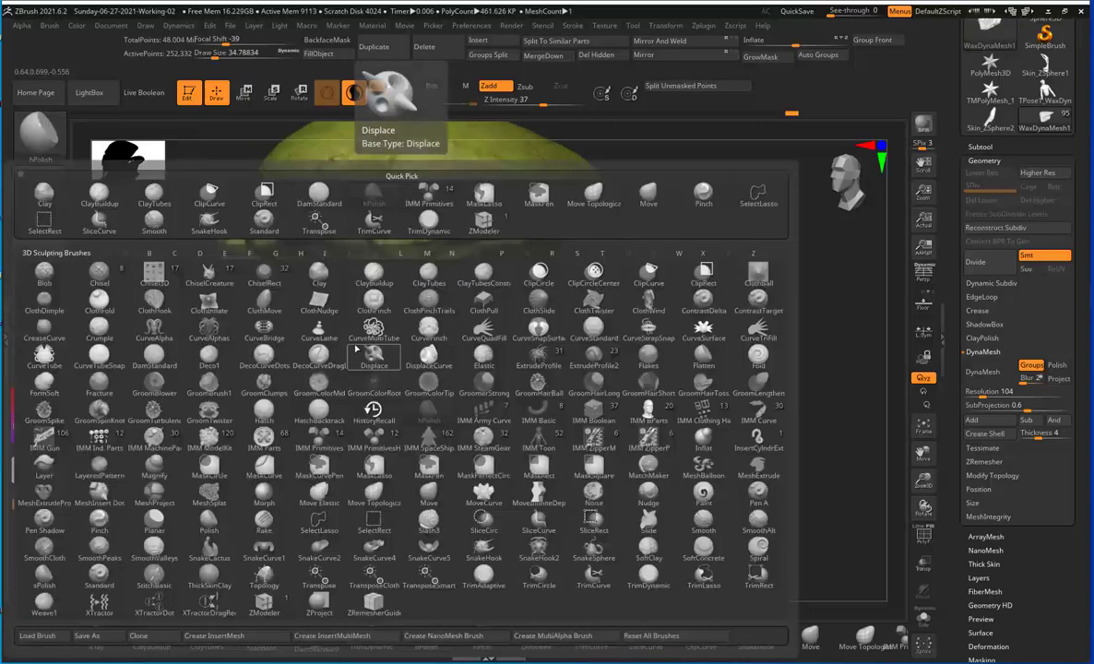
key("Escape")
Step: Sharpen mask edges with Pinch, then switch to TrimDynamic and zoom in close on the mask
left_click_drag(341, 366, 387, 350)
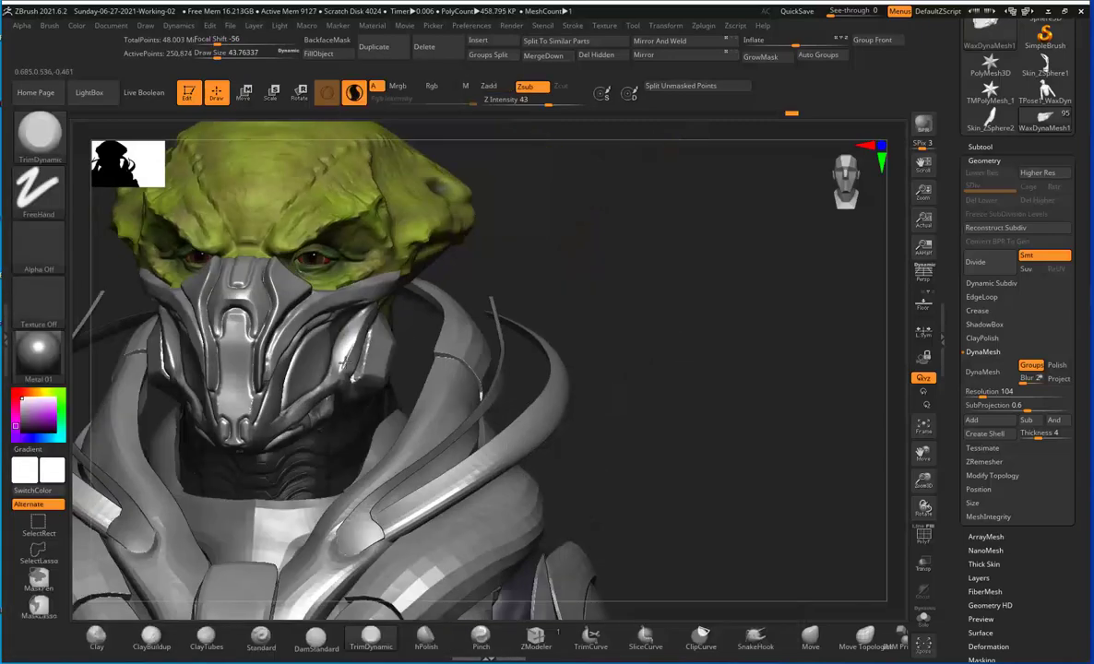
key("b")
left_click(353, 325)
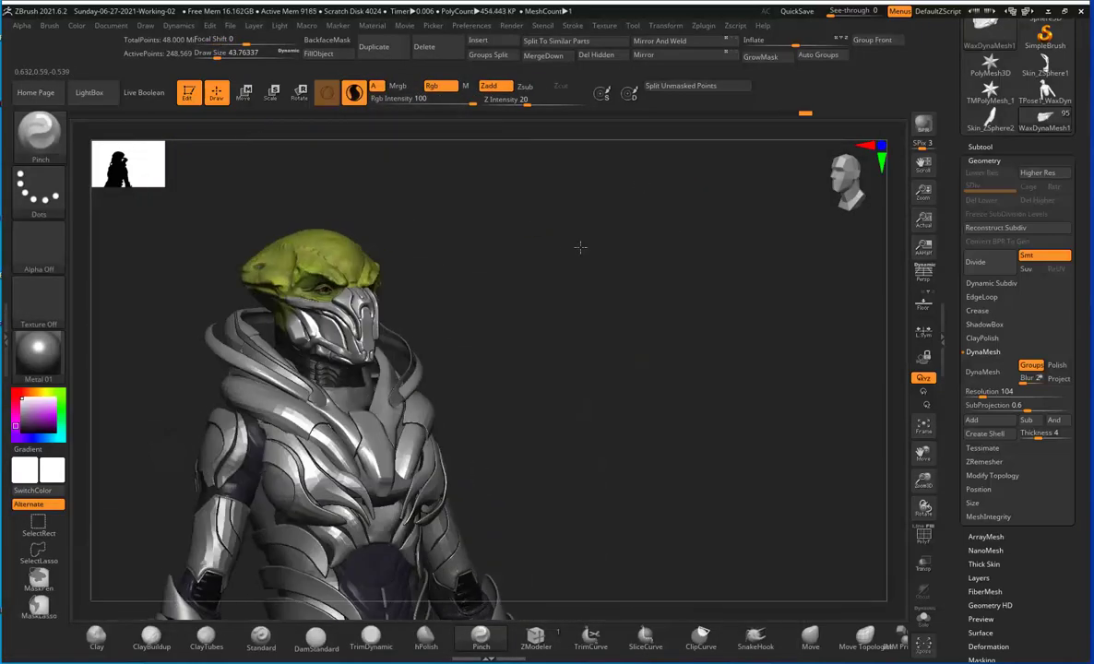
mouse_move(579, 246)
left_mouse_down()
mouse_move(513, 403)
mouse_move(567, 366)
mouse_move(462, 331)
left_mouse_up()
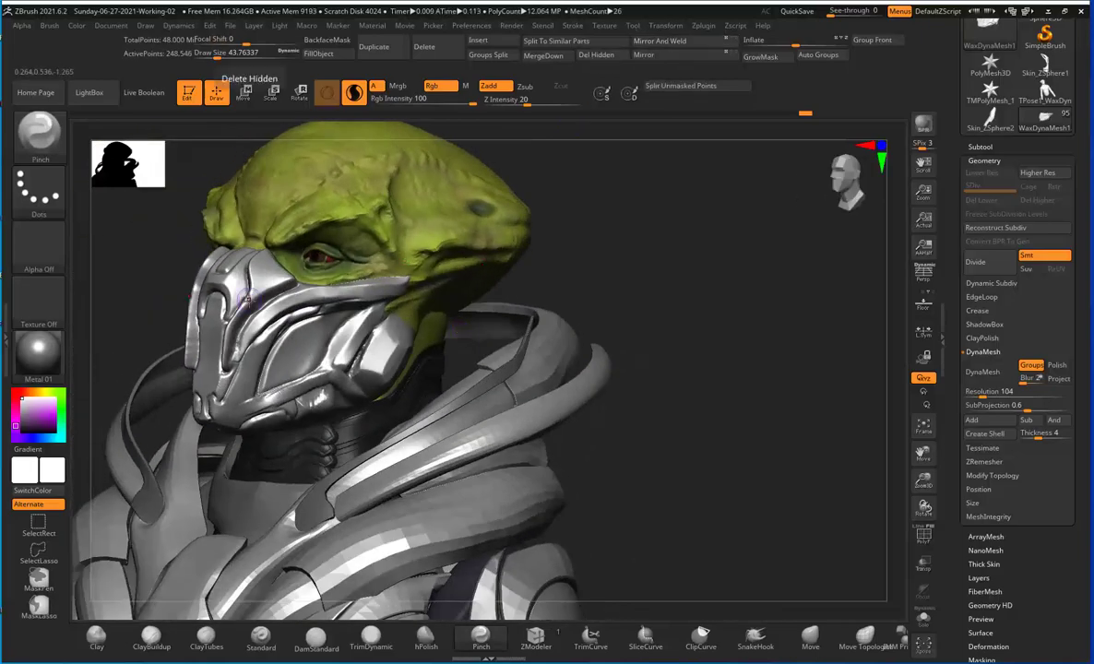
key("b")
key("t")
key("d")
left_click_drag(369, 125, 263, 293, "alt")
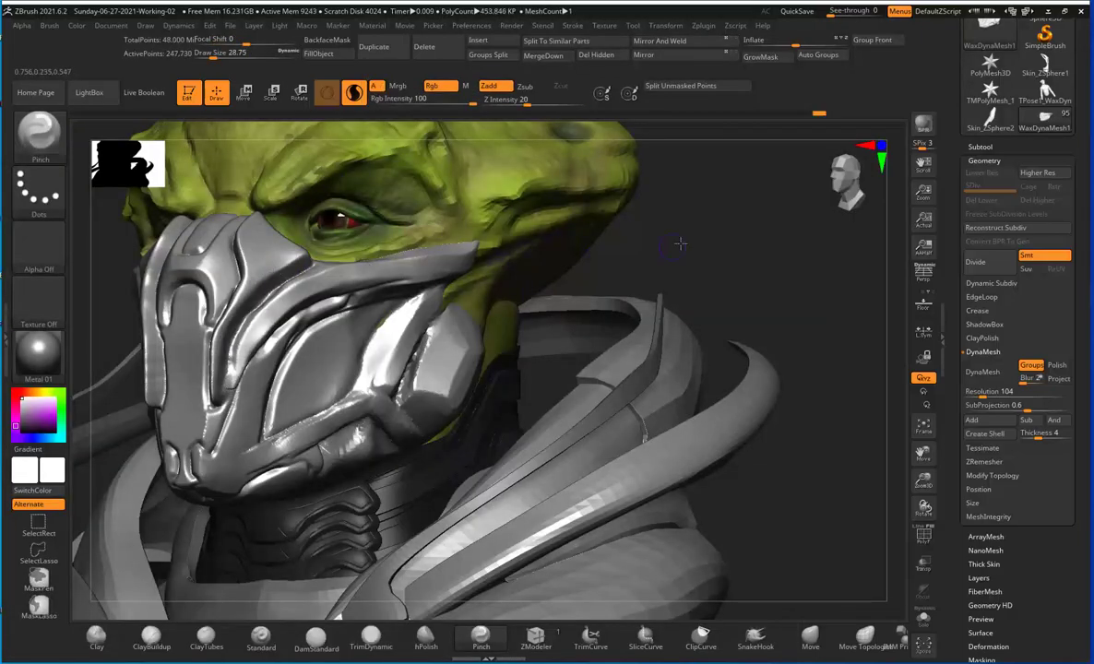
Step: Load the Clay brush and work the mask from side and frontal angles
key("b")
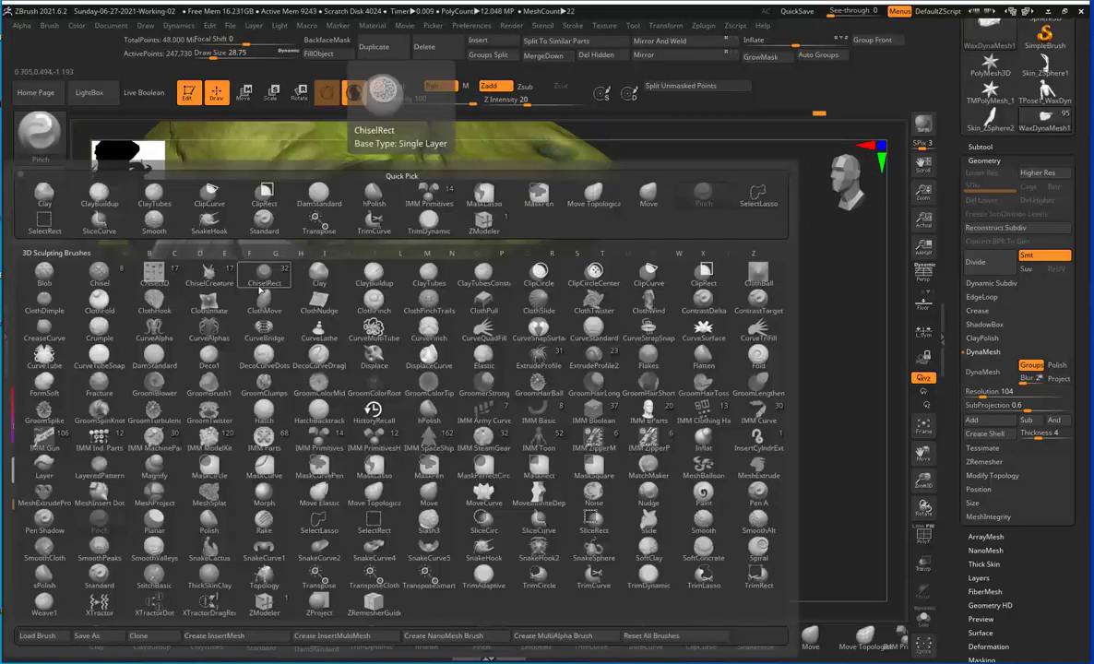
key("c")
key("l")
left_click_drag(680, 242, 229, 346)
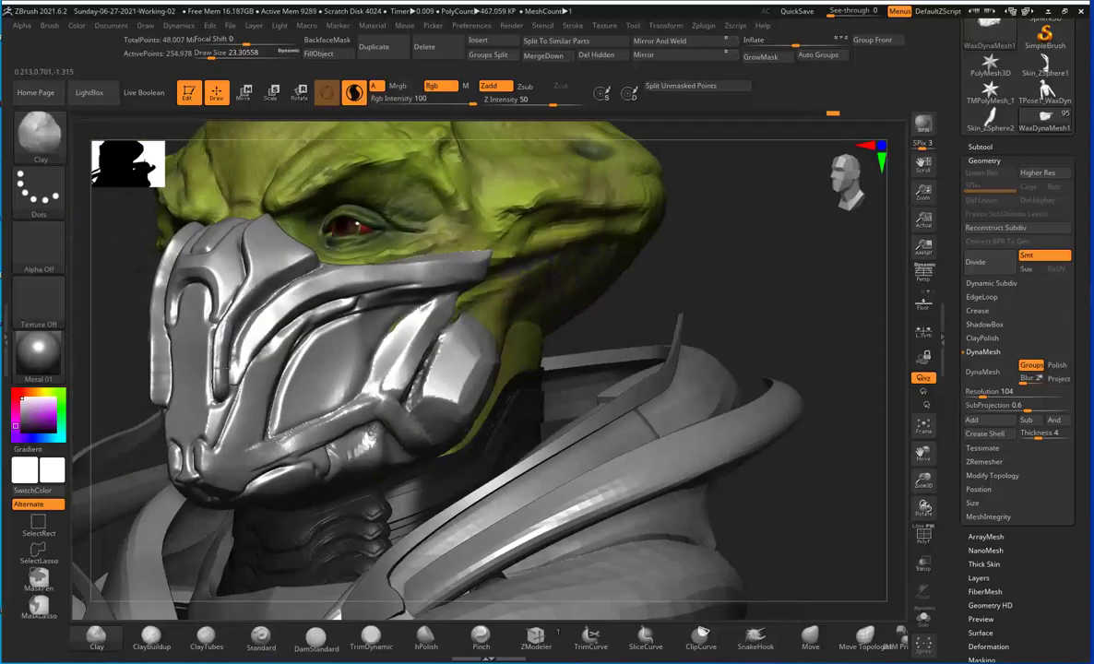
left_click_drag(714, 264, 277, 292)
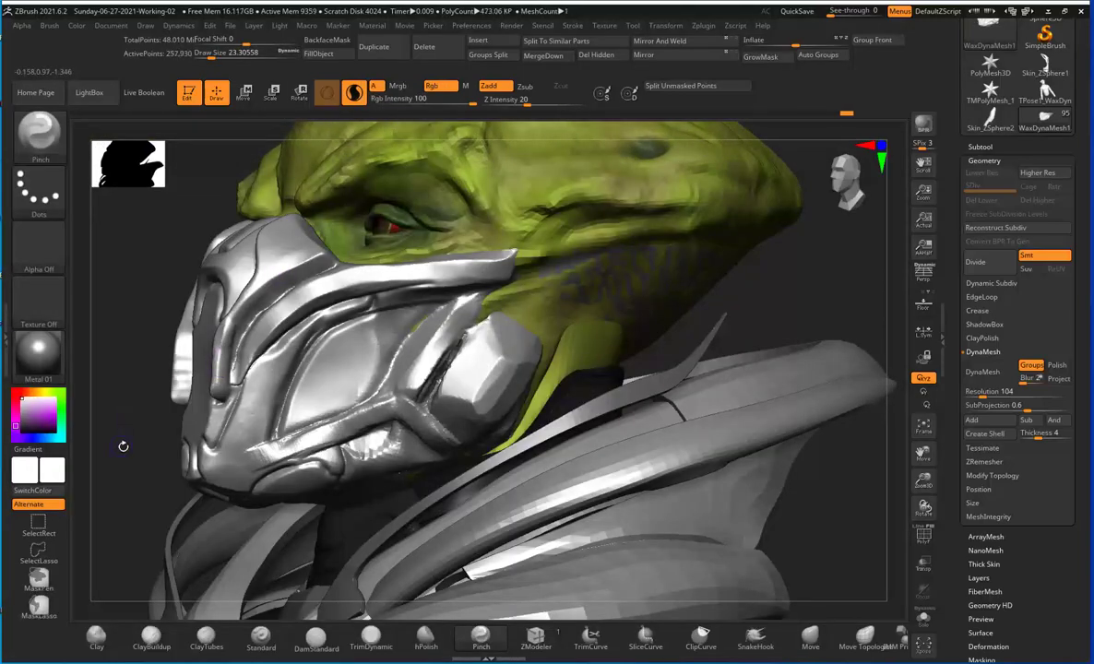
left_click_drag(123, 446, 305, 434)
Step: Alternate TrimDynamic and Clay on the mask panels, then zoom out to the whole bust
key("b")
key("t")
key("d")
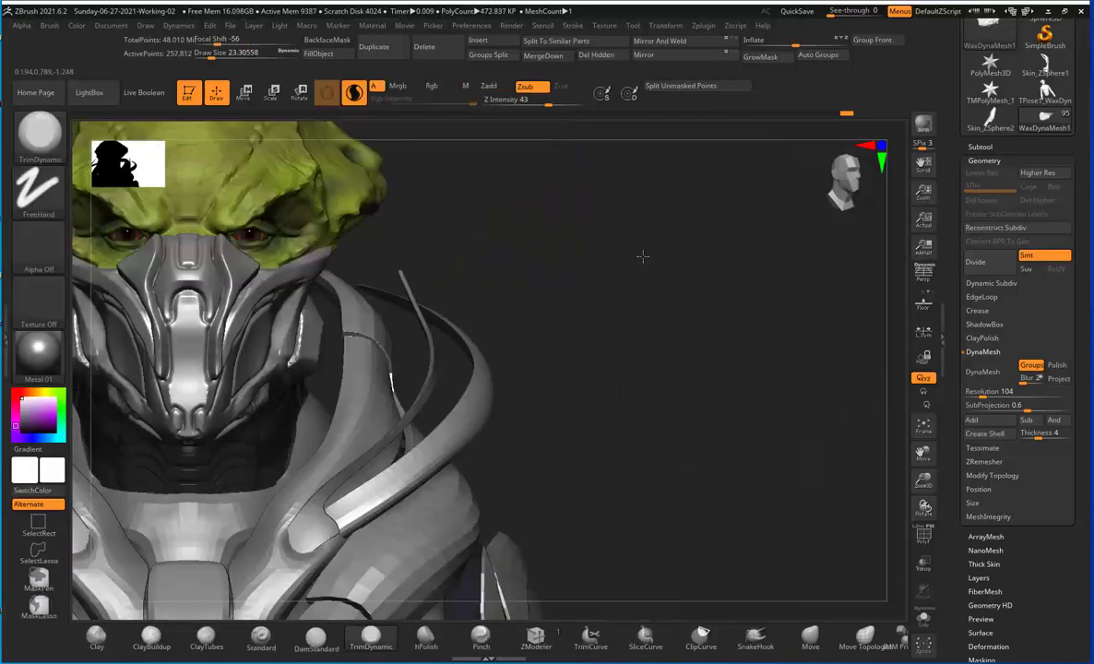
left_click_drag(643, 256, 307, 295, "alt")
key("b")
key("c")
key("l")
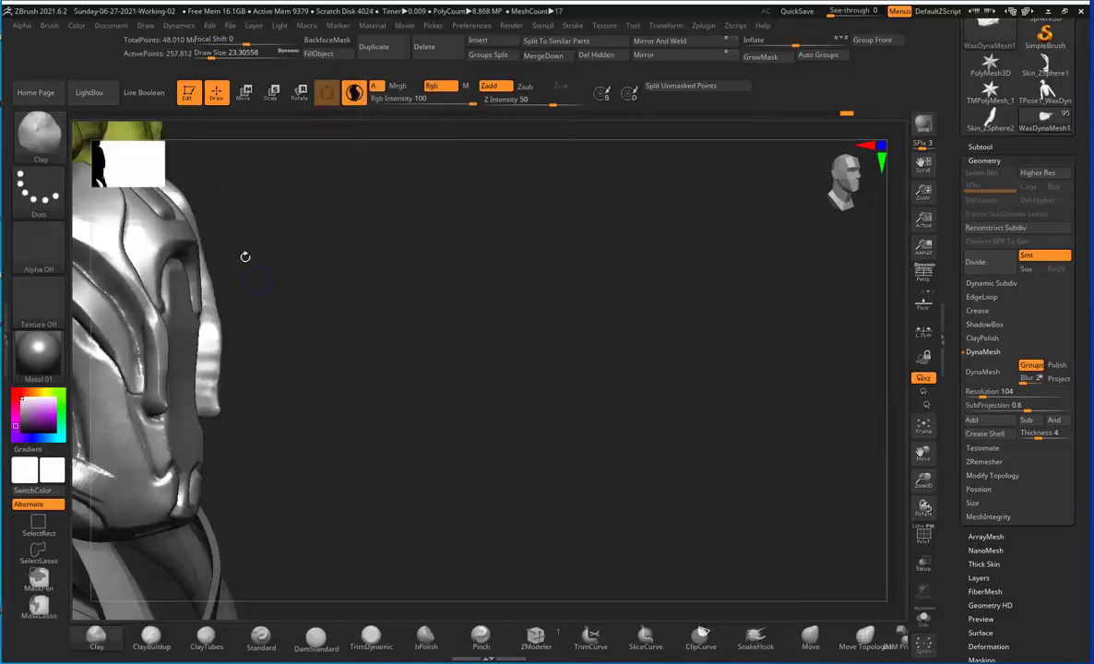
key("b")
key("c")
key("c")
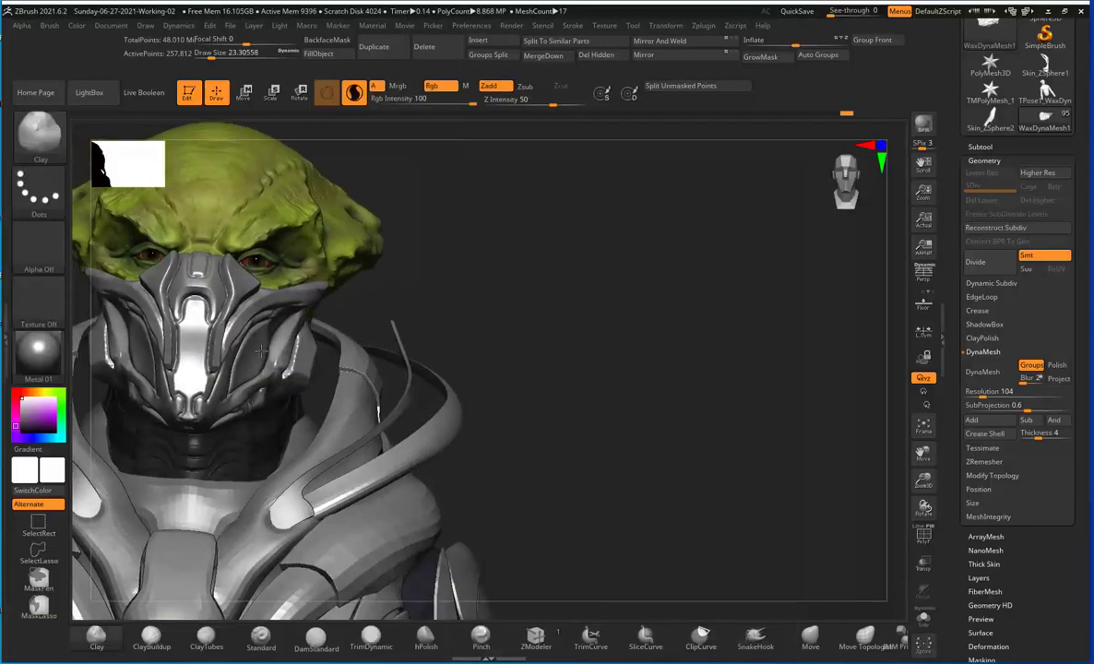
left_click_drag(227, 464, 372, 351, "alt")
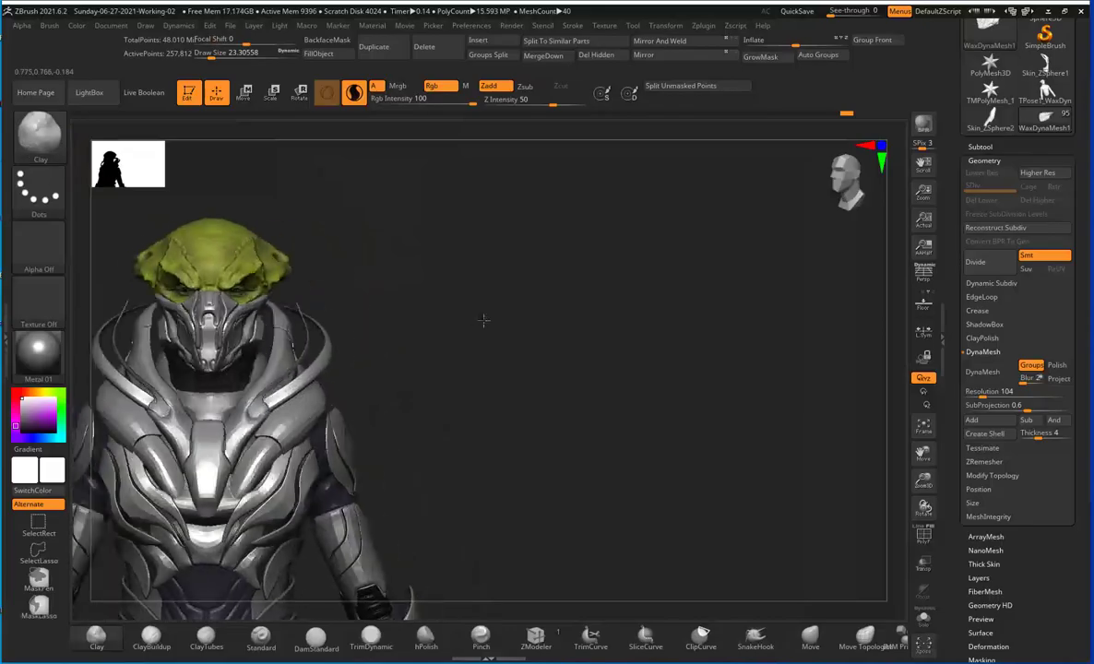